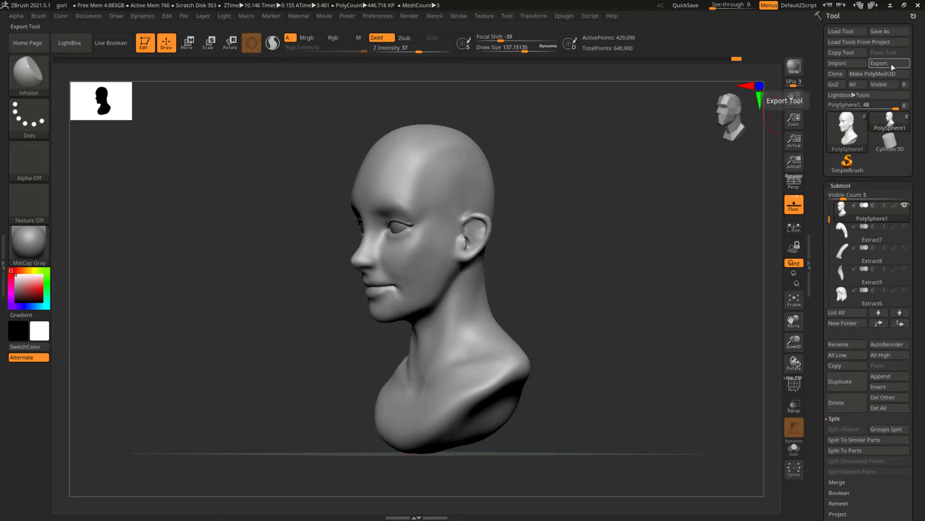
left_click(891, 64)
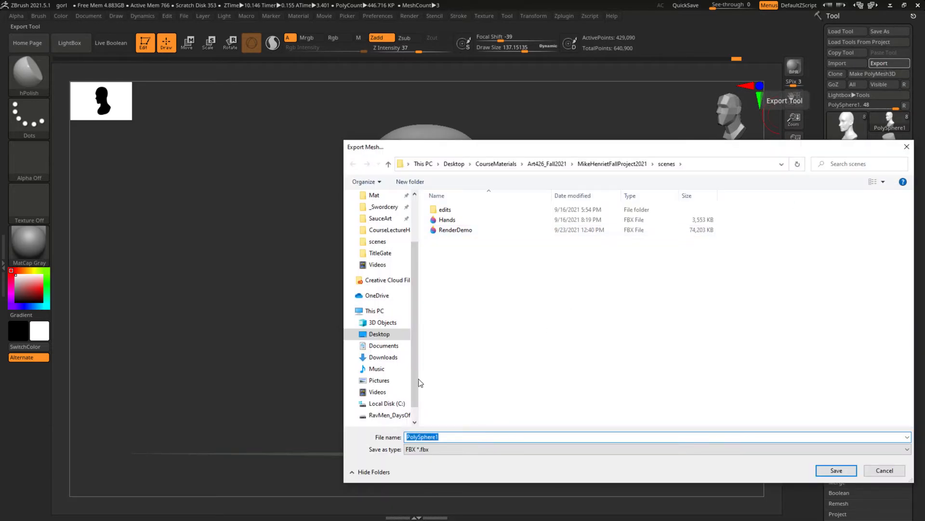
left_click(455, 230)
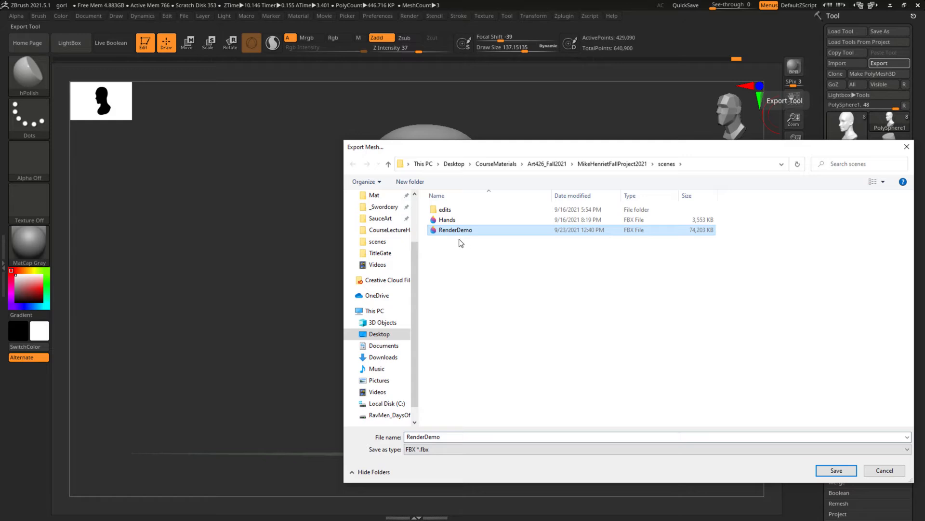
left_click(837, 470)
left_click(480, 255)
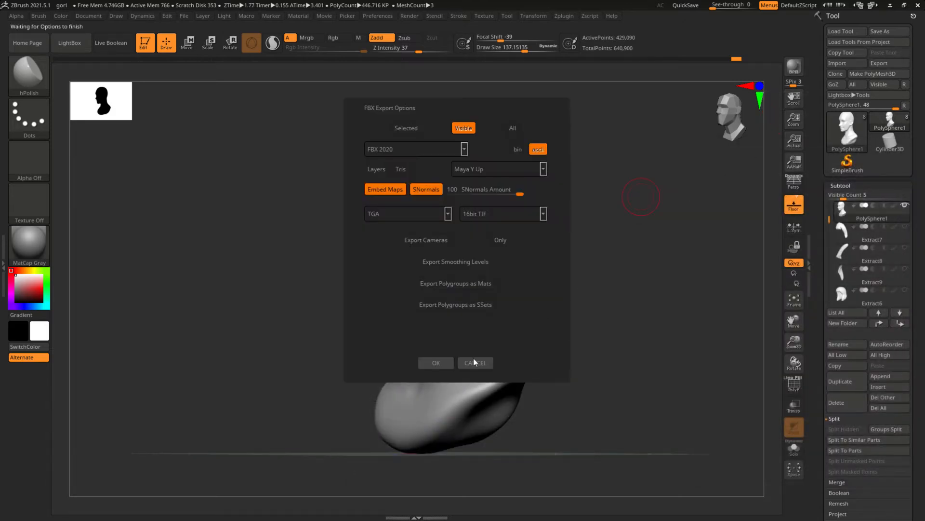
left_click(474, 362)
Export the visible subtools in FBX format to the scenes folder, replacing the existing RenderDemo file.
left_click(879, 63)
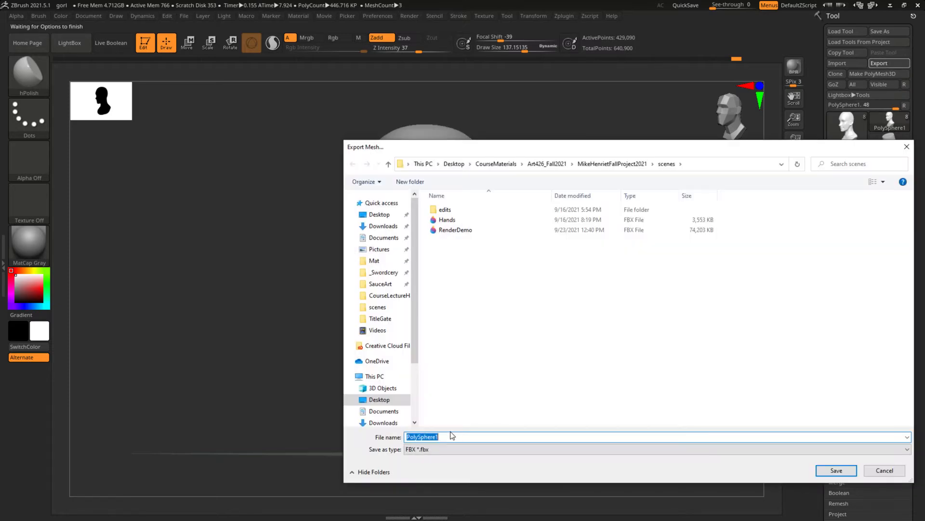
left_click(446, 229)
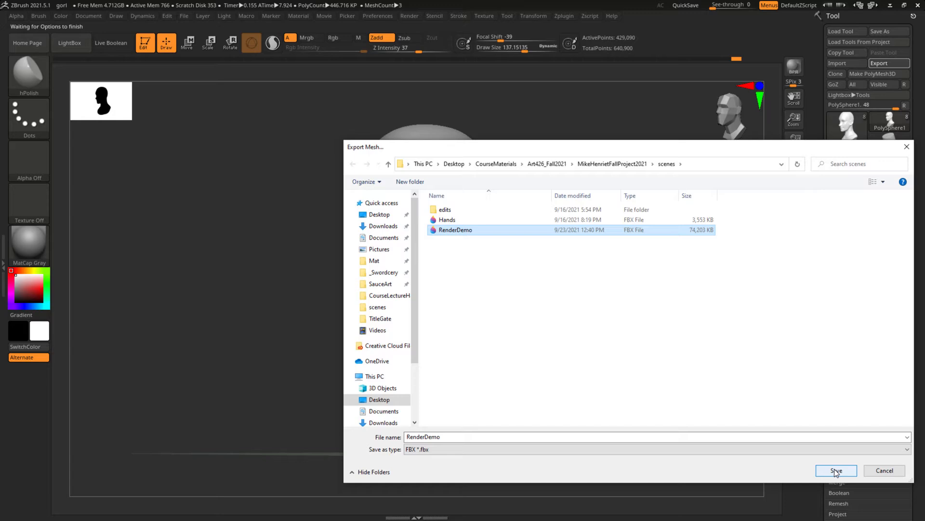
left_click(565, 449)
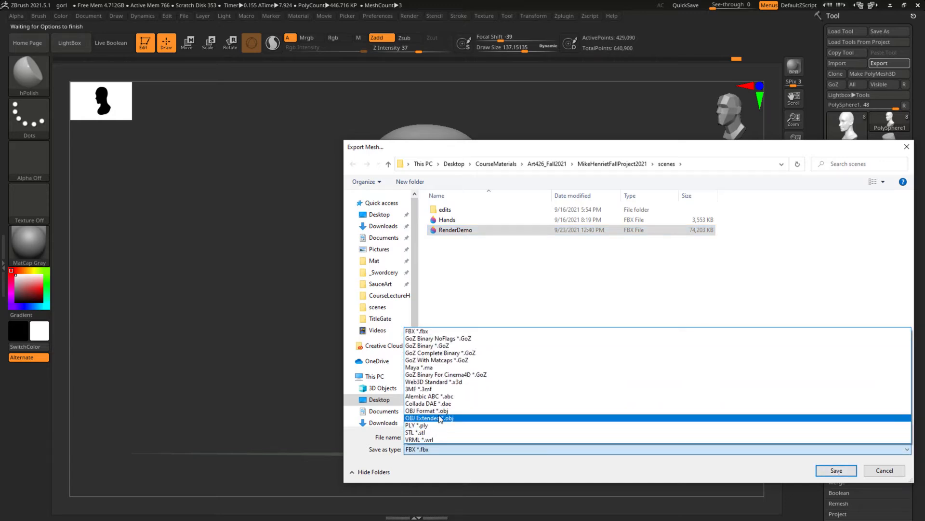
left_click(480, 473)
left_click(836, 470)
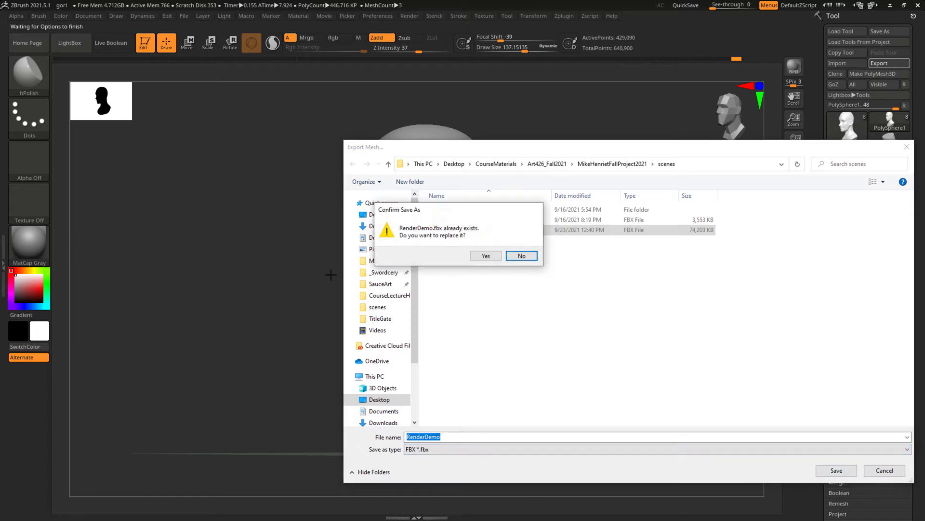
left_click(492, 258)
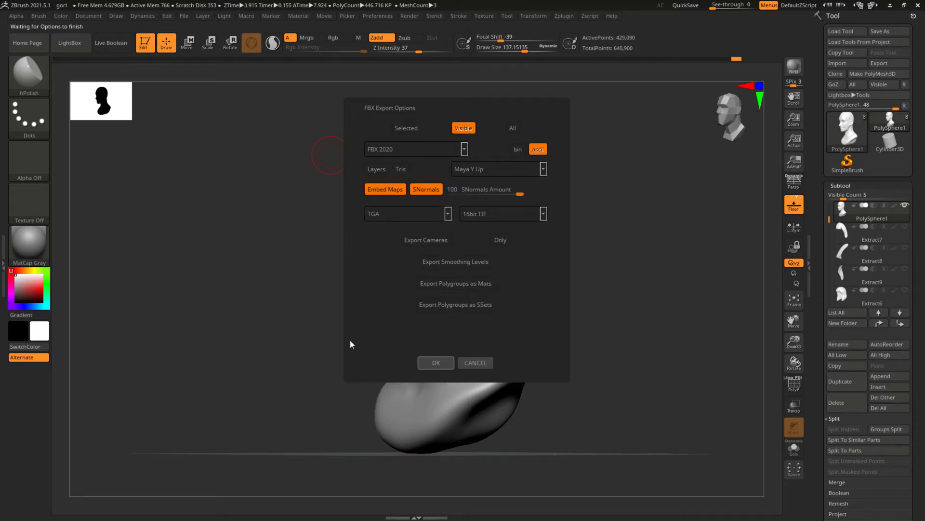
left_click(435, 363)
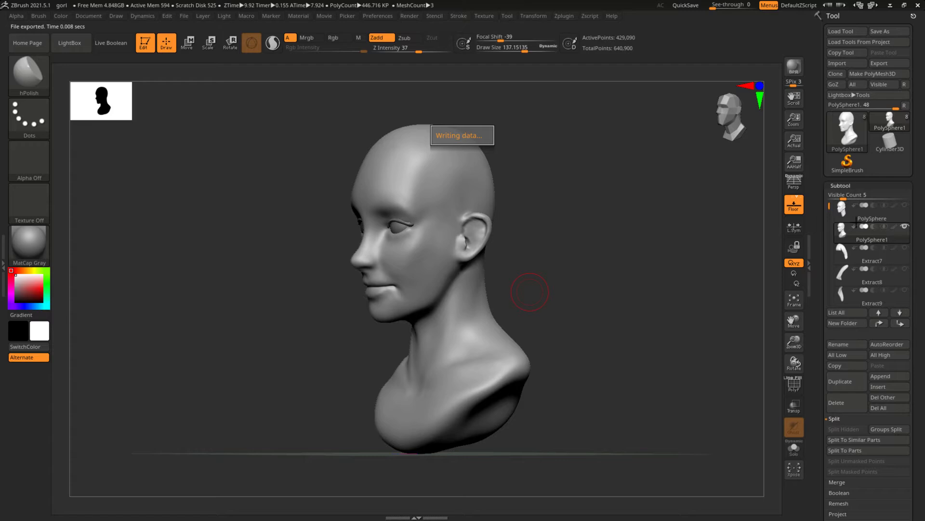
key("Down")
key("Down")
key("Down")
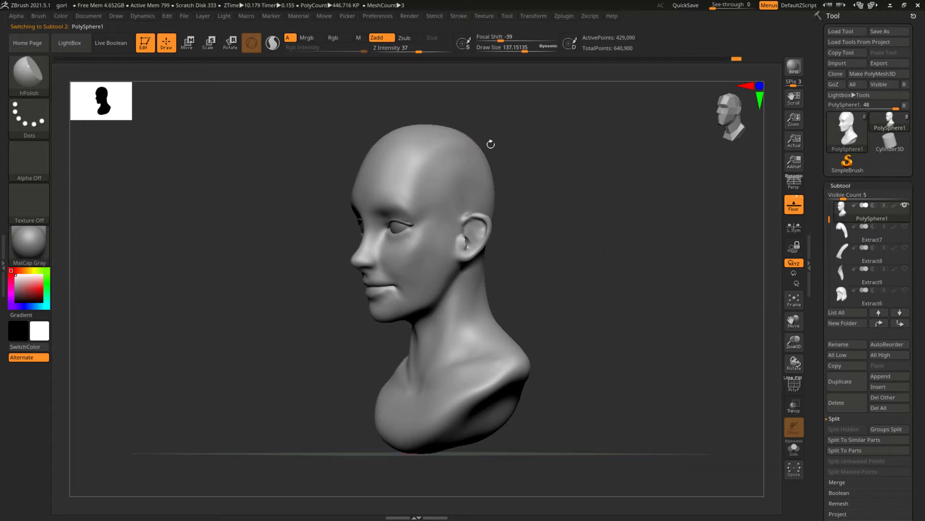
Switch to Maya and import RenderDemo.fbx from the project's scenes folder into the empty scene.
key("alt+Tab")
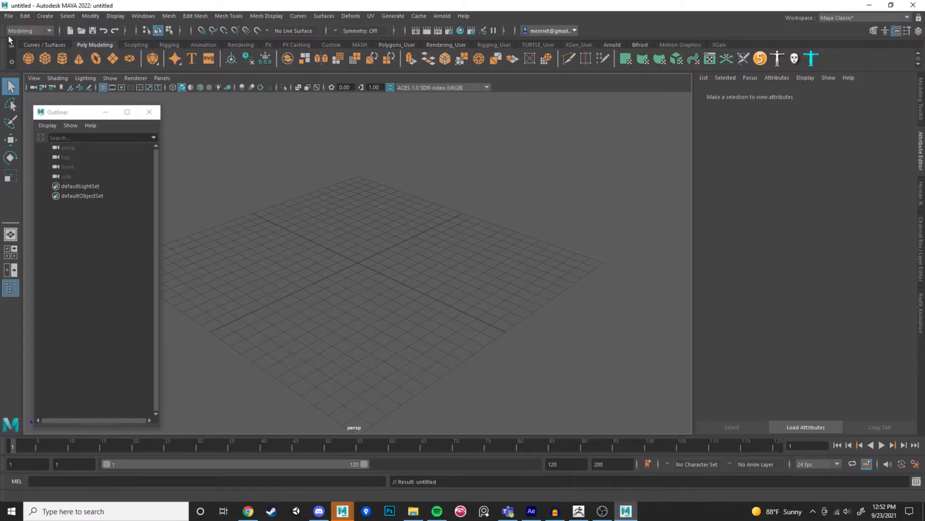
left_click(9, 16)
left_click(43, 122)
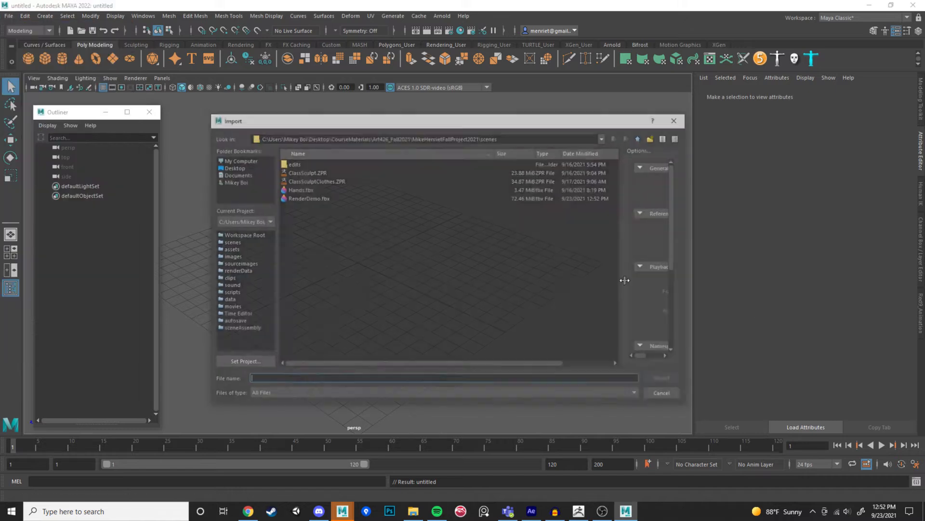
left_click(320, 180)
left_click(303, 189)
left_click(309, 198)
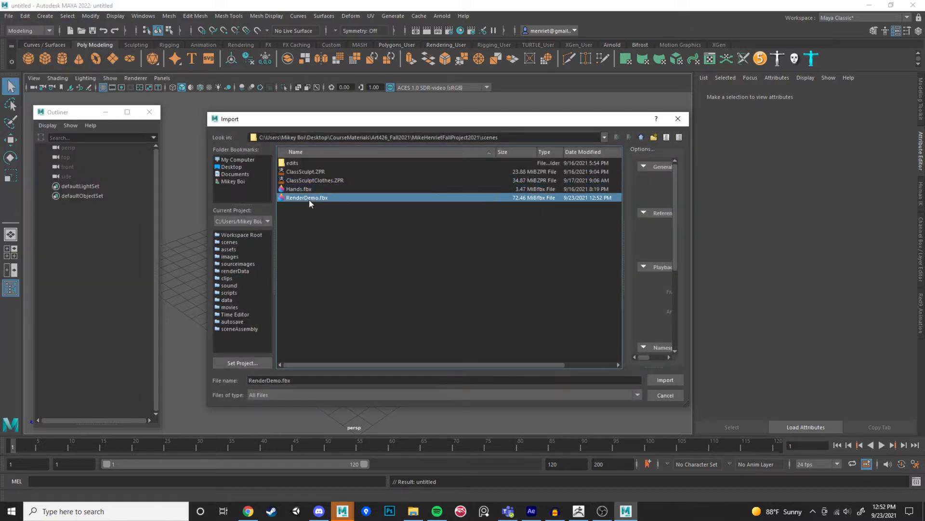
left_click(654, 379)
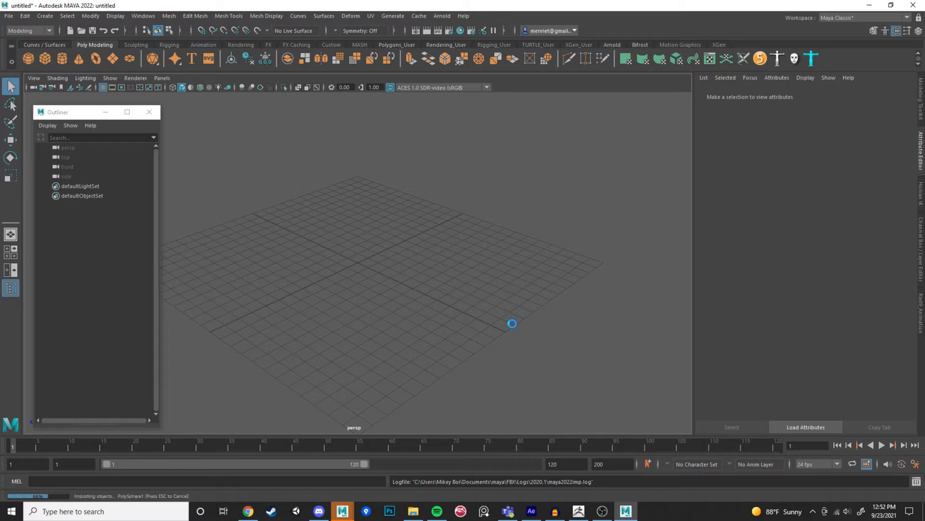
Select all parts of the imported bust together and move them straight up until the bust rests above the grid.
left_click_drag(439, 316, 459, 302, "alt")
middle_click_drag(458, 305, 506, 285, "alt")
scroll(506, 285, "up", 5)
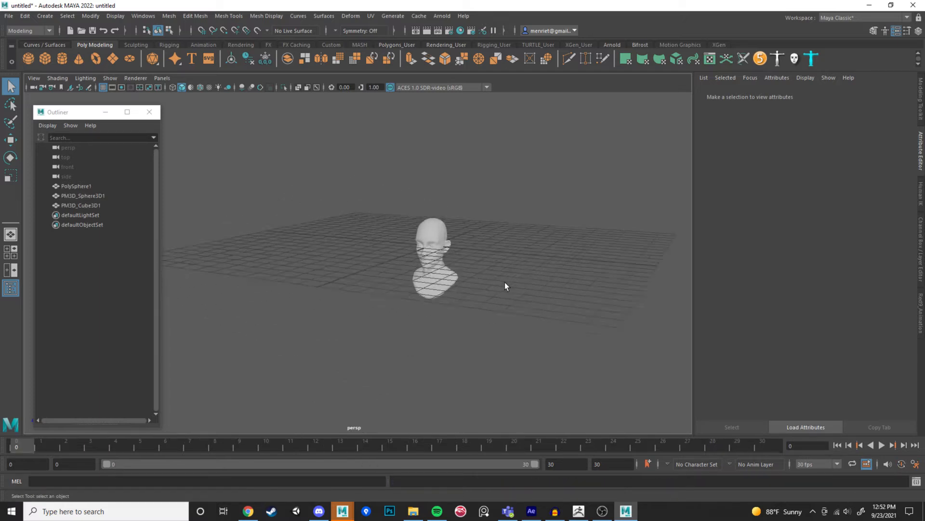
left_click_drag(401, 189, 566, 328)
middle_click_drag(516, 291, 477, 302, "alt")
key("w")
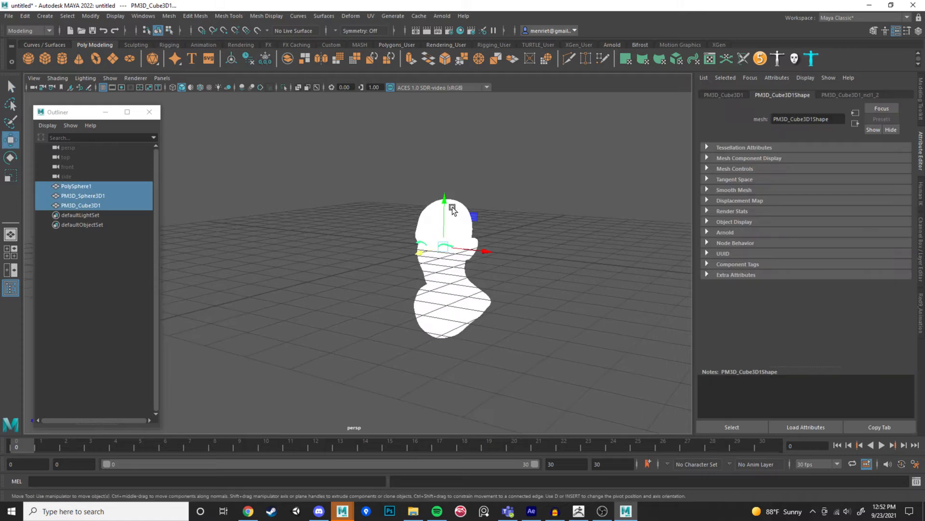
left_click_drag(448, 205, 444, 109)
left_click(543, 241)
middle_click_drag(522, 254, 499, 295, "alt")
left_click_drag(379, 145, 503, 341)
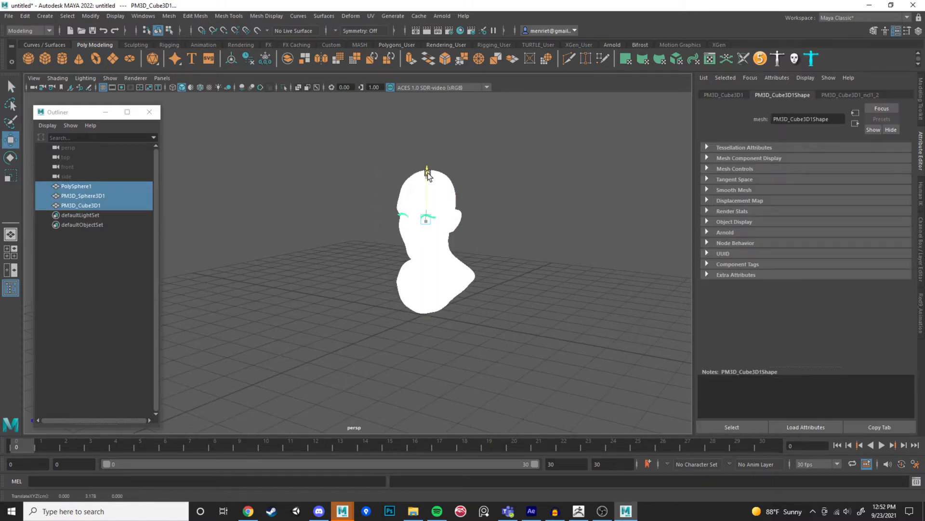
left_click(388, 186)
scroll(388, 183, "down", 4)
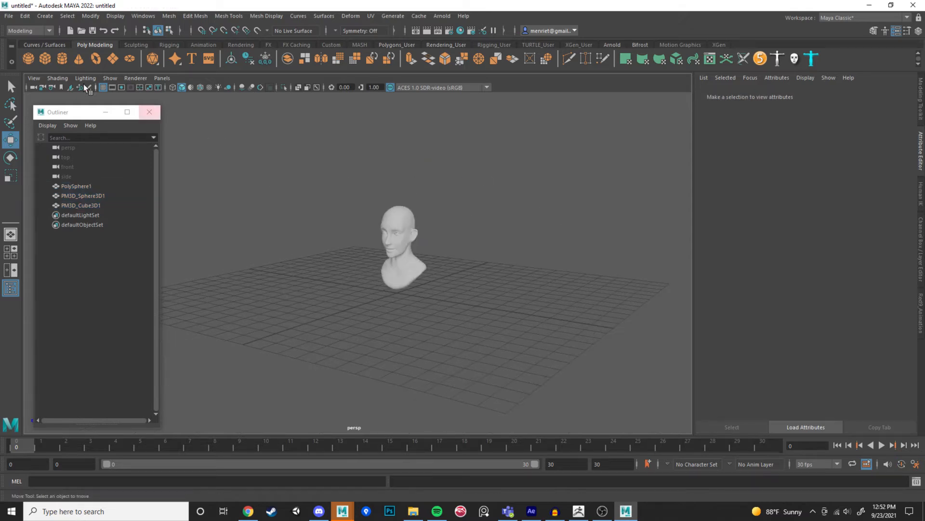
Create a polygon disc at the origin and scale it up uniformly into a huge ground plane reaching the horizon.
left_click(130, 58)
scroll(432, 314, "up", 3)
key("r")
left_click_drag(432, 314, 444, 317)
scroll(434, 315, "down", 4)
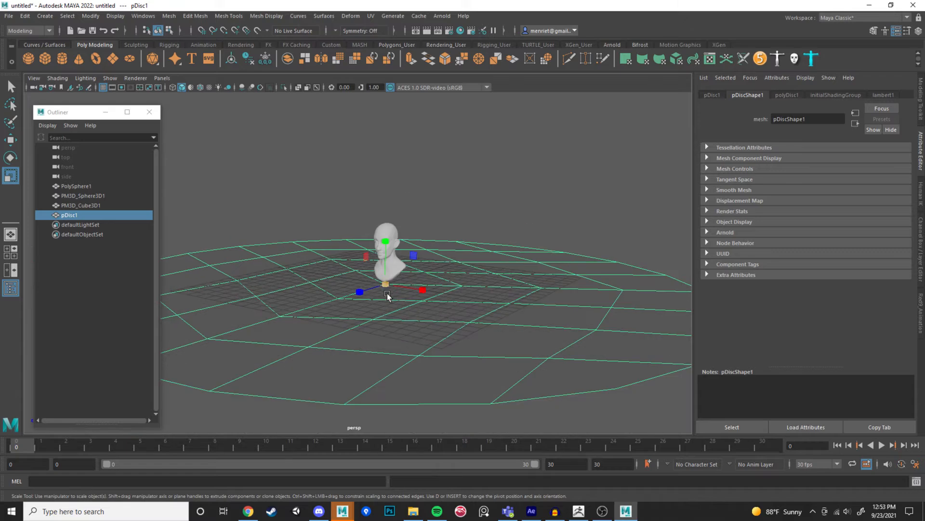
left_click_drag(386, 285, 906, 294)
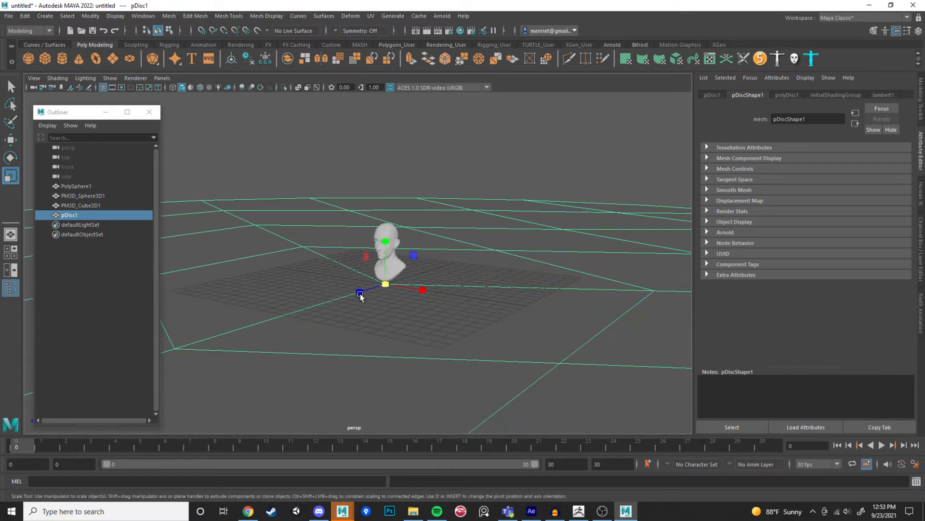
left_click_drag(387, 286, 765, 269)
left_click_drag(390, 285, 782, 252)
left_click(545, 157)
scroll(505, 190, "up", 5)
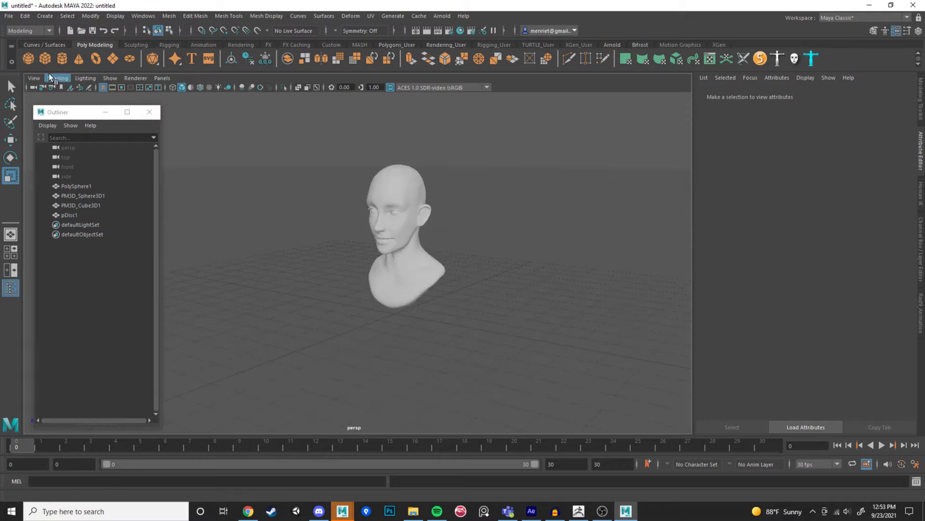
Create a polygon cube under the bust and scale it into a wide, flat square pedestal.
left_click(45, 58)
scroll(439, 318, "up", 4)
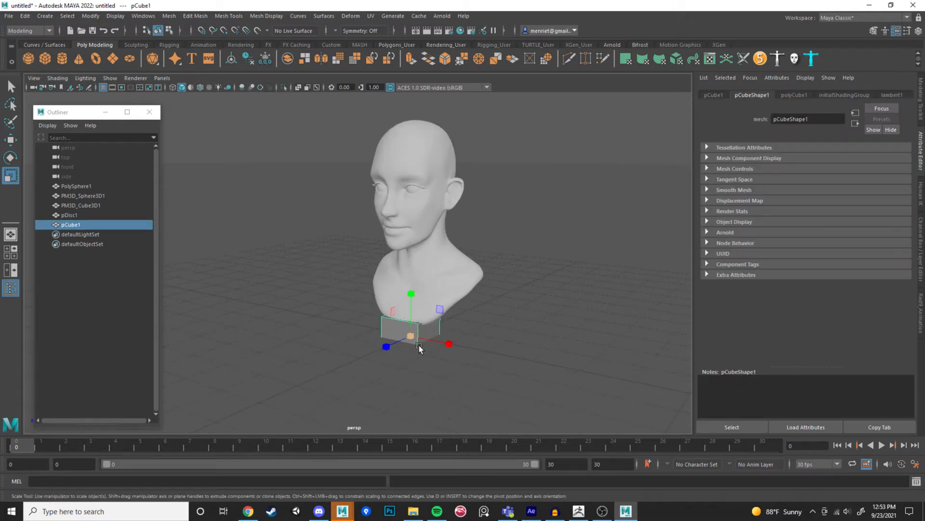
left_click_drag(419, 349, 399, 320, "alt")
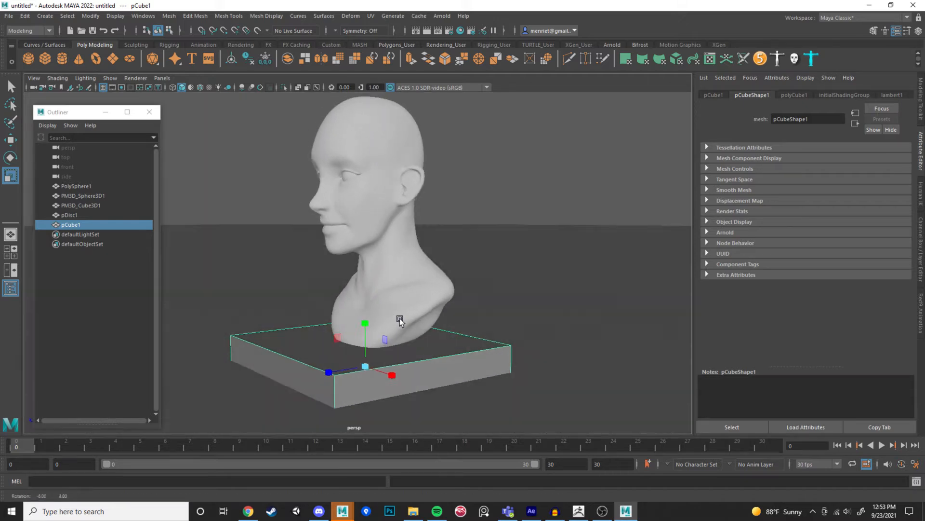
right_click_drag(398, 320, 453, 241, "alt")
left_click_drag(452, 241, 479, 270, "alt")
left_click(446, 212)
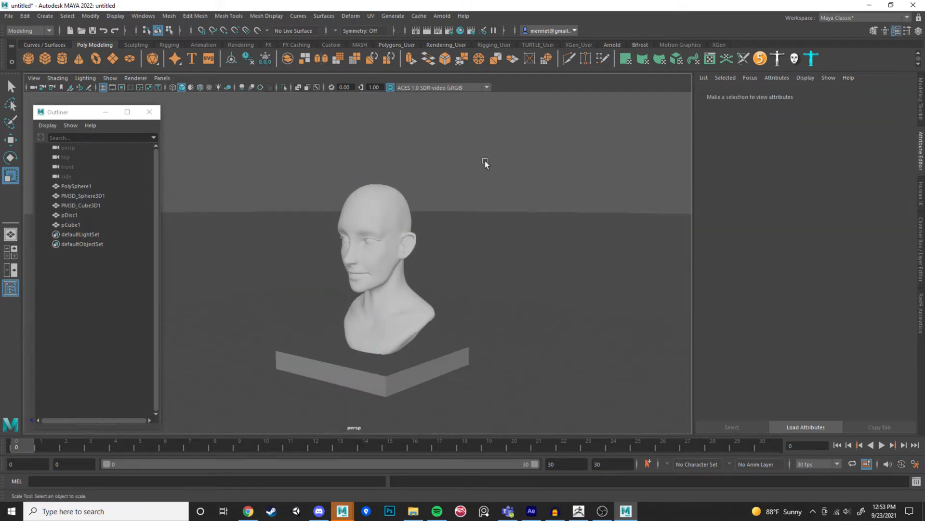
Frame the bust and pedestal, open the Arnold RenderView beside the viewport and start a live render of the perspective camera.
left_click_drag(485, 164, 438, 145, "alt")
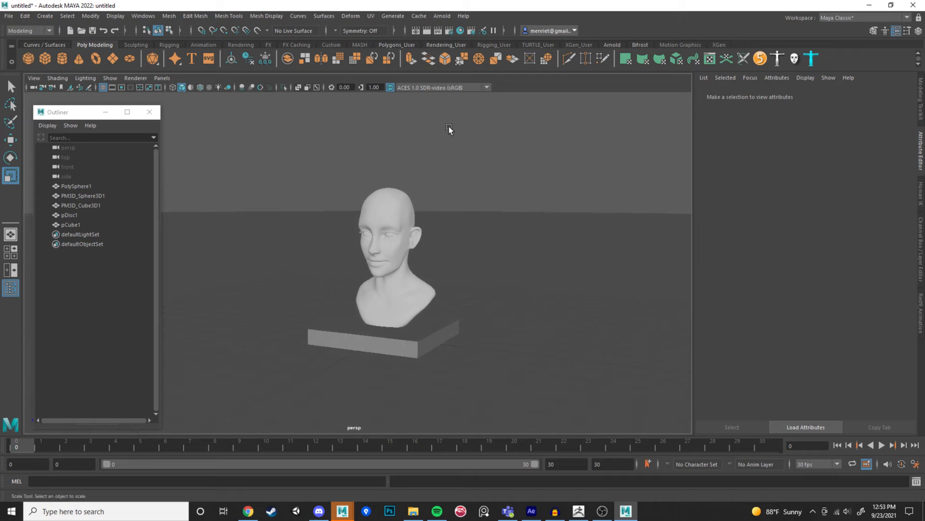
left_click(442, 16)
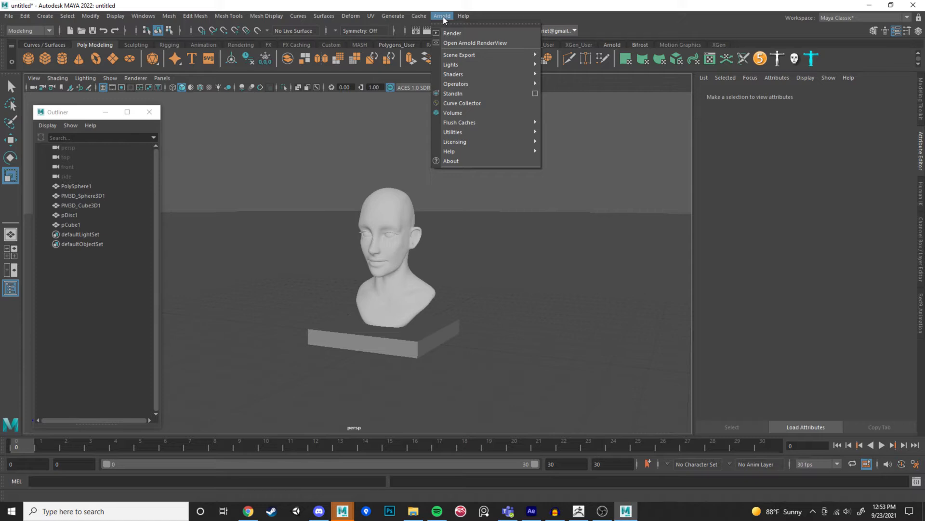
left_click(458, 42)
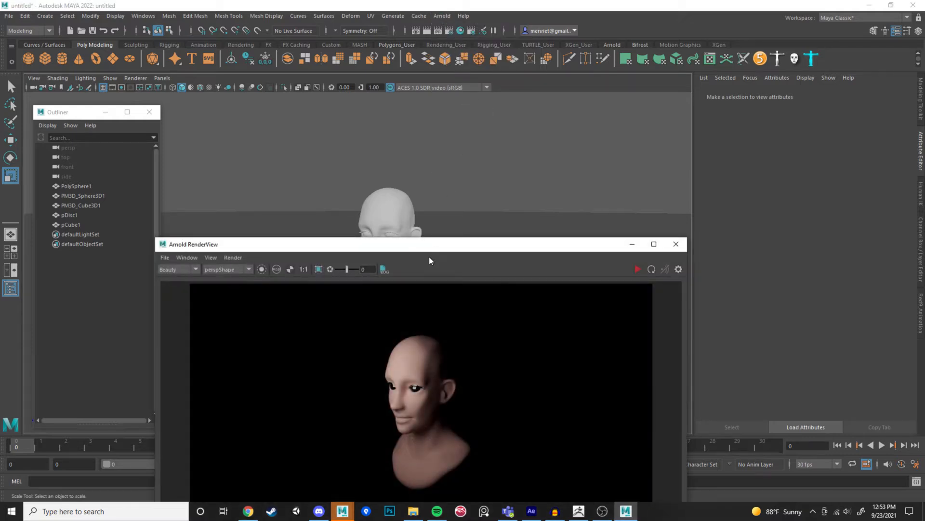
left_click_drag(472, 246, 656, 139)
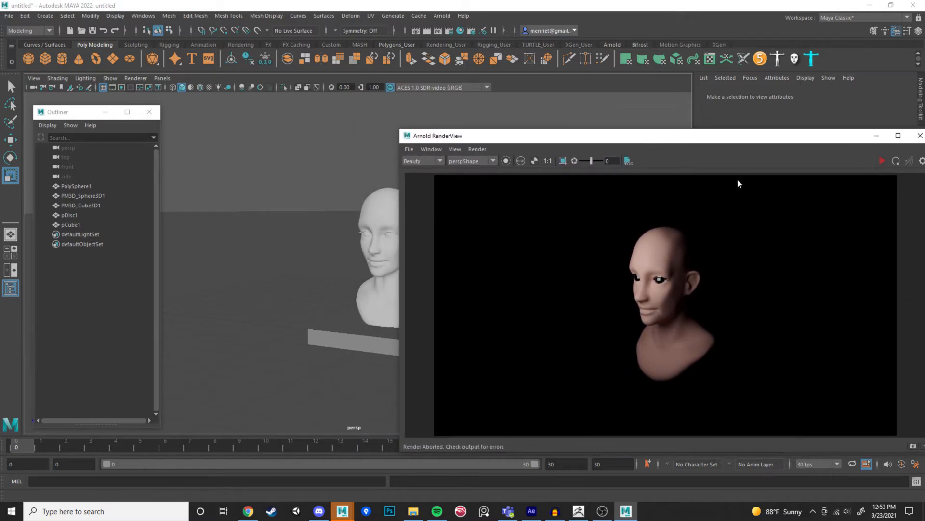
left_click(881, 161)
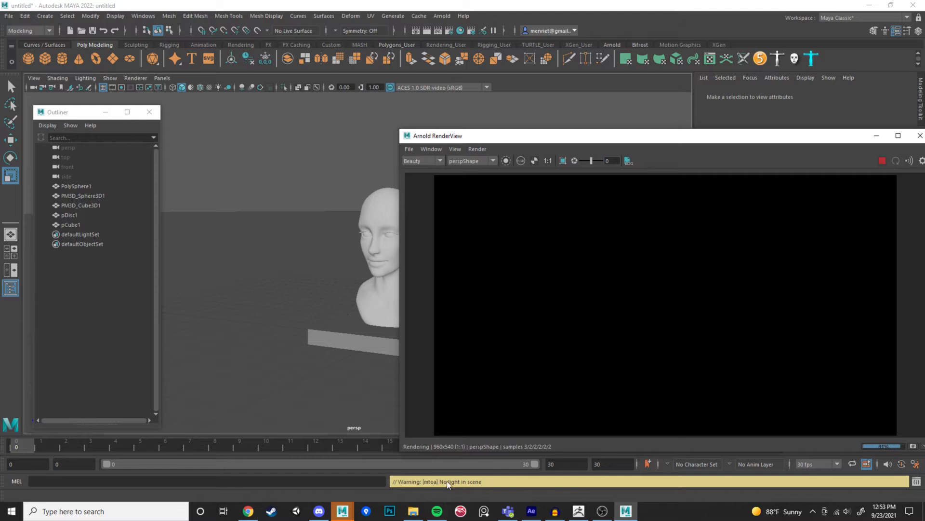
Add an Arnold Physical Sky light to illuminate the scene.
left_click(448, 18)
mouse_move(507, 66)
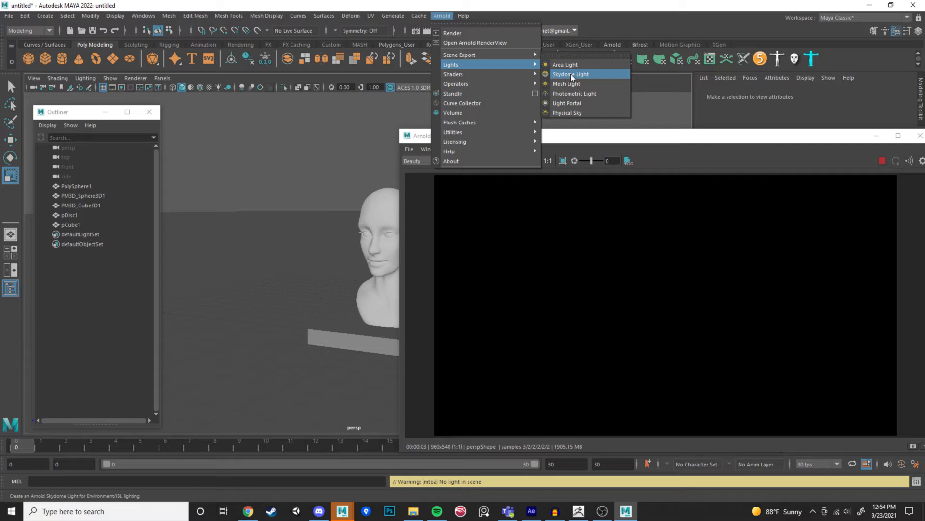
left_click(569, 114)
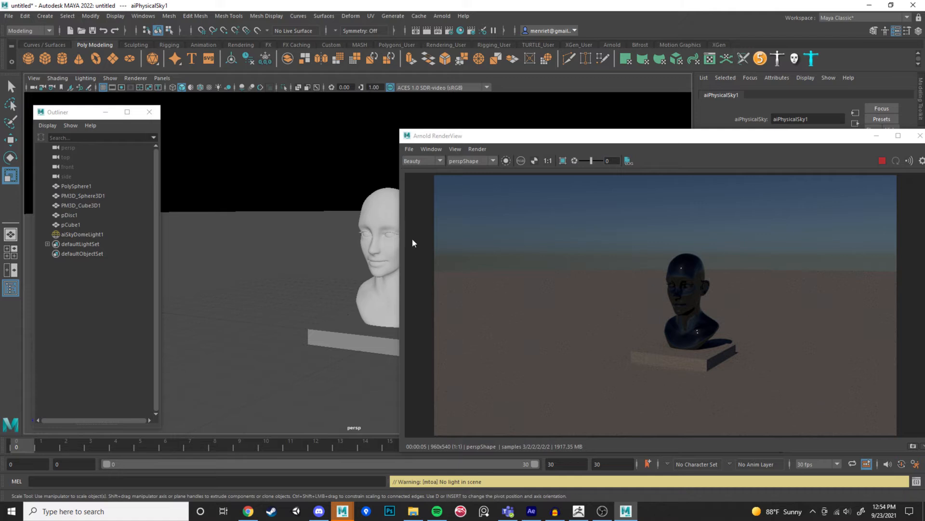
Create an Arnold area light and activate the Move tool on it.
left_click(41, 17)
mouse_move(129, 68)
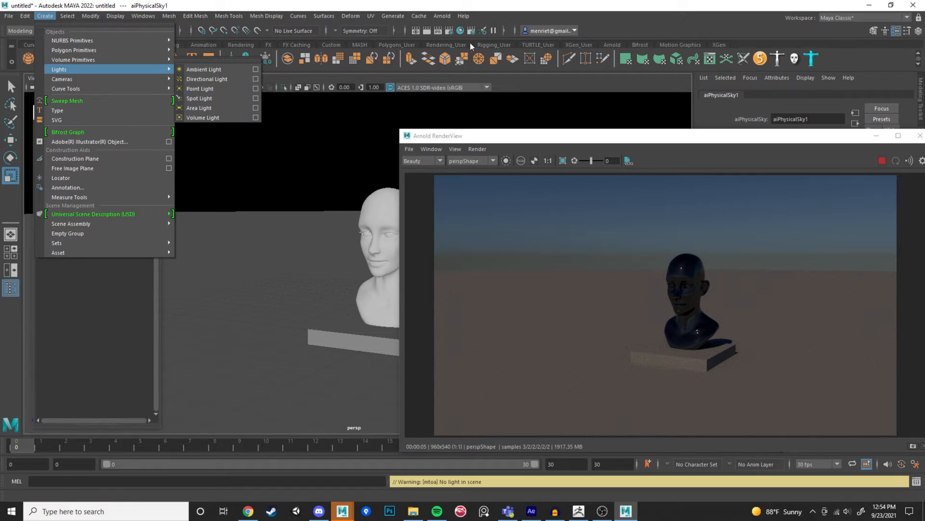
left_click(433, 16)
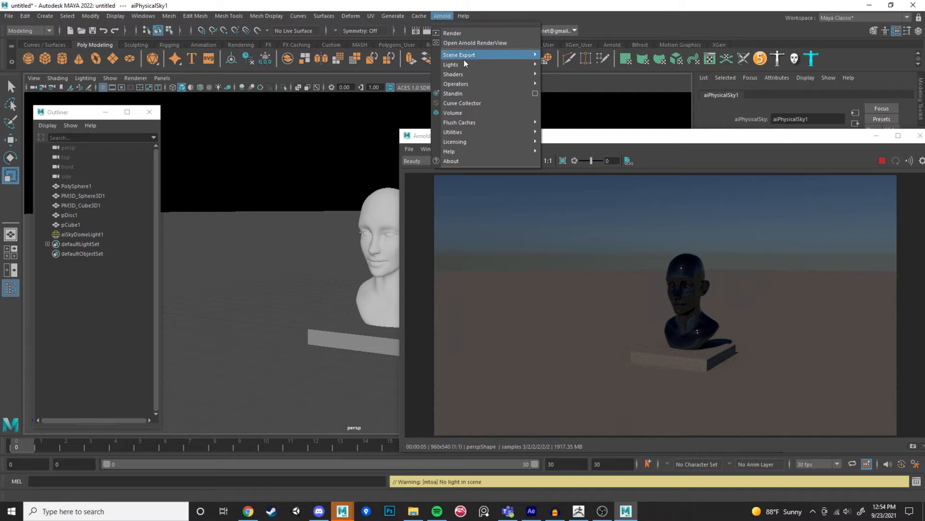
mouse_move(533, 75)
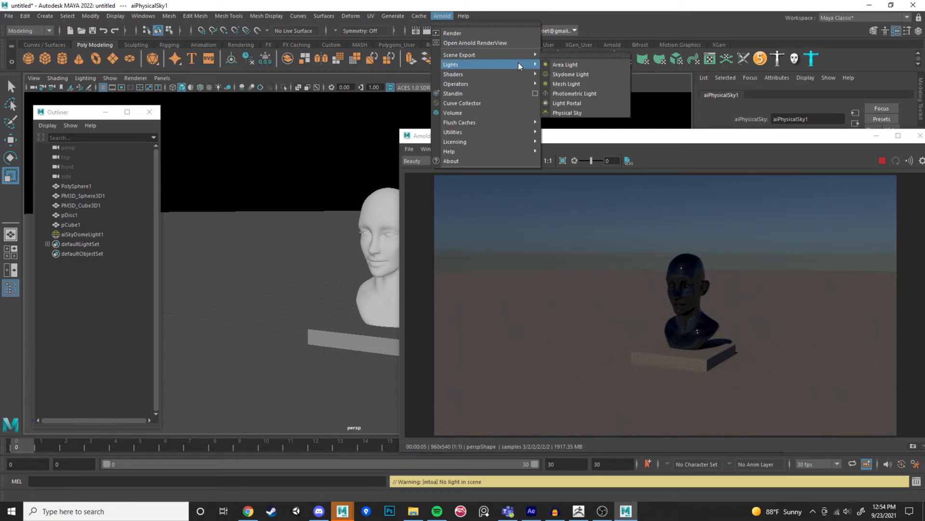
left_click(563, 67)
key("w")
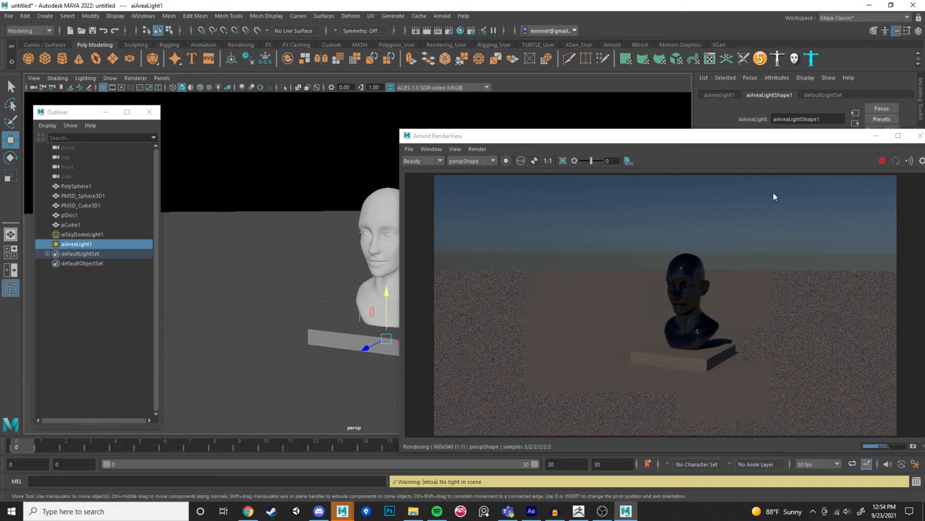
Stop the live render, then move the area light in front of and above the bust's head and tilt it toward the face.
left_click(884, 160)
middle_click_drag(331, 345, 297, 313, "alt")
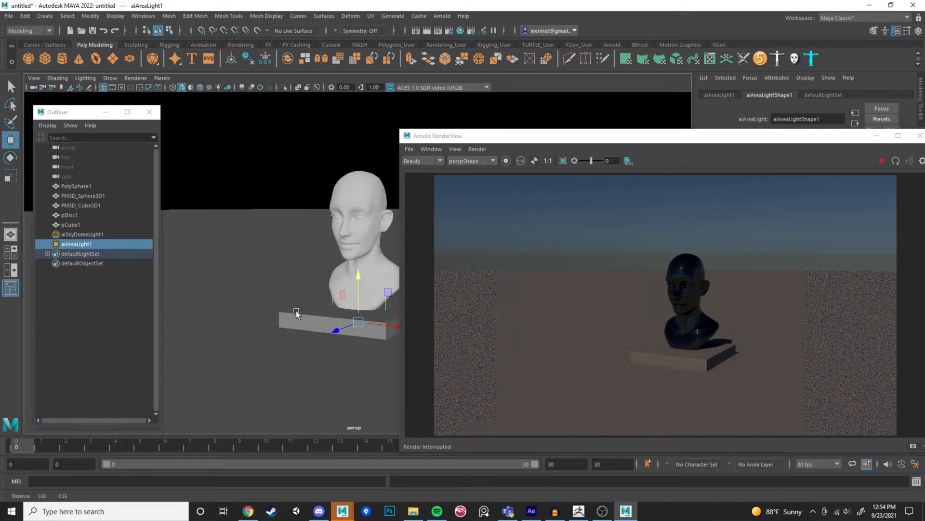
left_click_drag(344, 304, 331, 209, "alt")
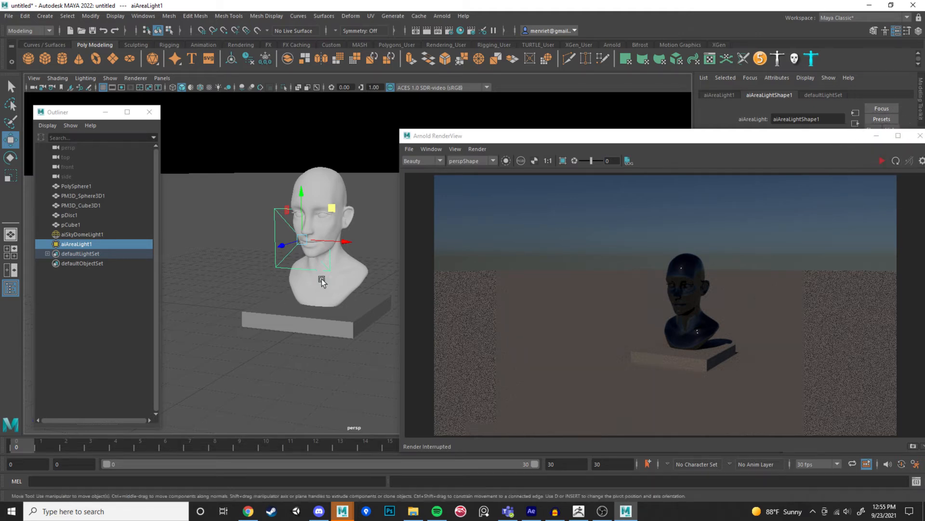
left_click_drag(323, 281, 265, 295, "alt")
middle_click_drag(265, 295, 282, 311, "alt")
left_click_drag(296, 219, 323, 150)
key("e")
key("w")
Set the area light's exposure to 5 and restart the Arnold render.
left_click_drag(740, 136, 676, 344)
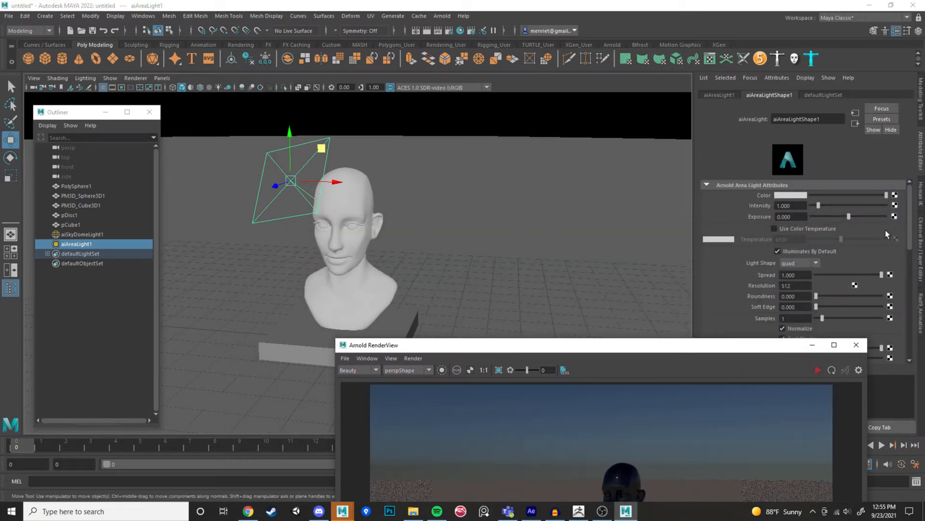
left_click(886, 216)
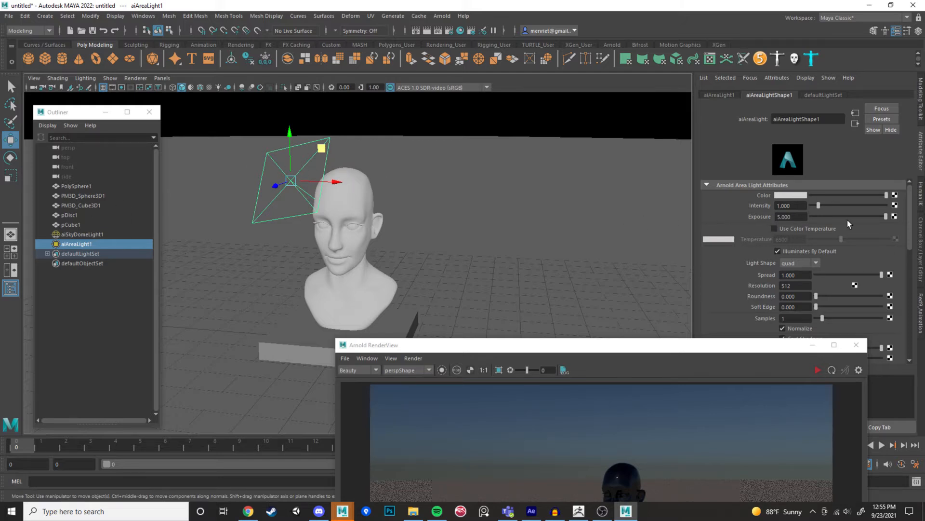
left_click_drag(812, 372, 809, 284)
left_click(815, 282)
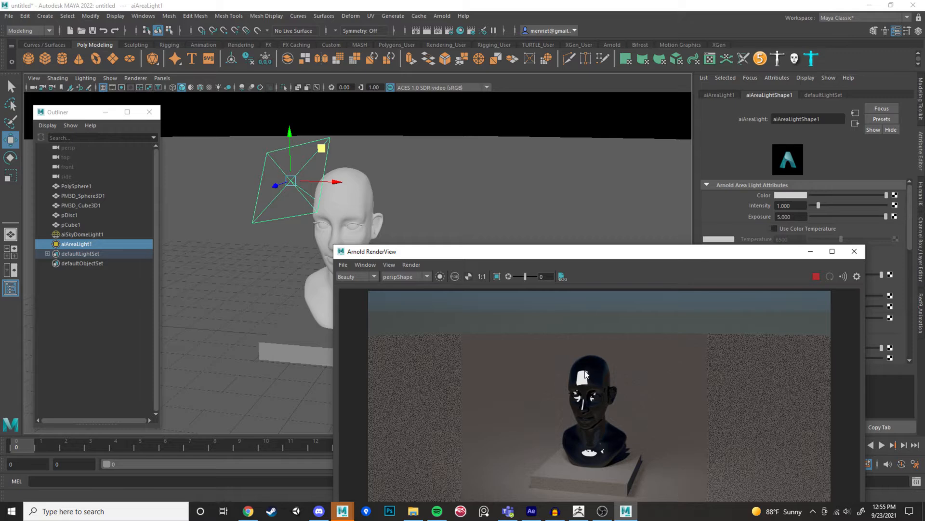
Scale the area light up uniformly to about 2.37 times its size and reposition the render window to compare the result.
key("r")
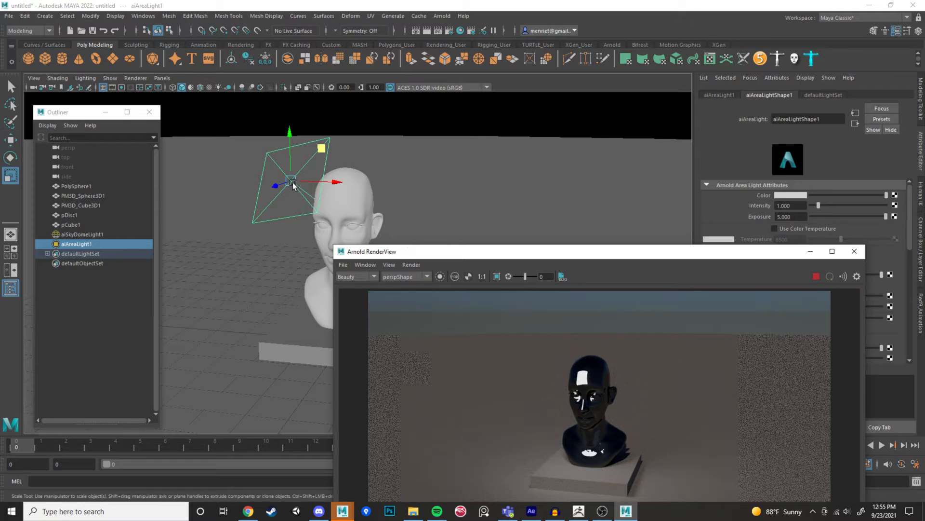
left_click_drag(291, 180, 440, 196)
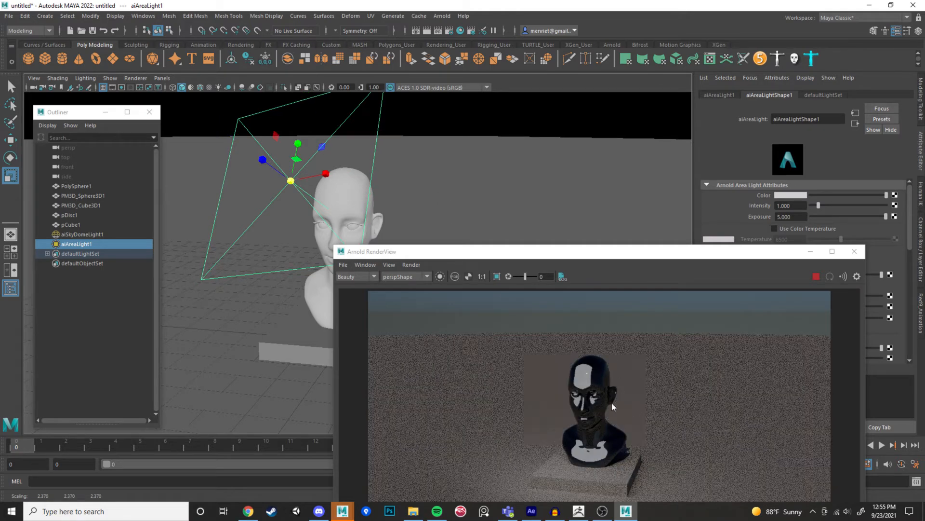
left_click_drag(592, 256, 592, 153)
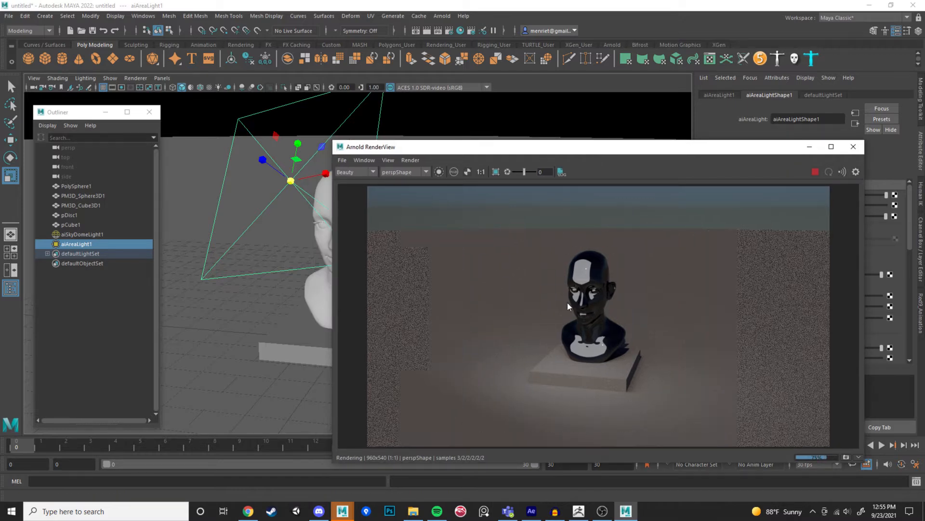
left_click_drag(606, 149, 631, 223)
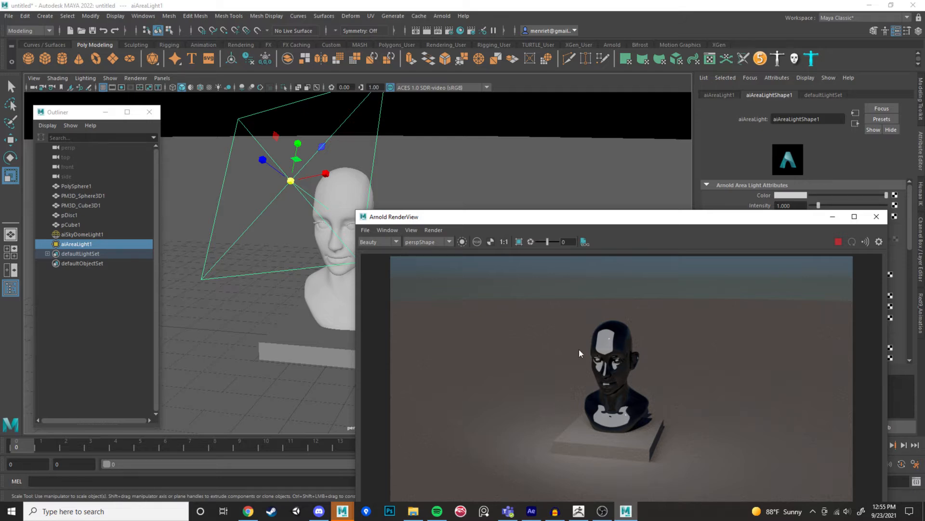
Assign a new Arnold aiStandardSurface material to the bust mesh.
left_click(351, 191)
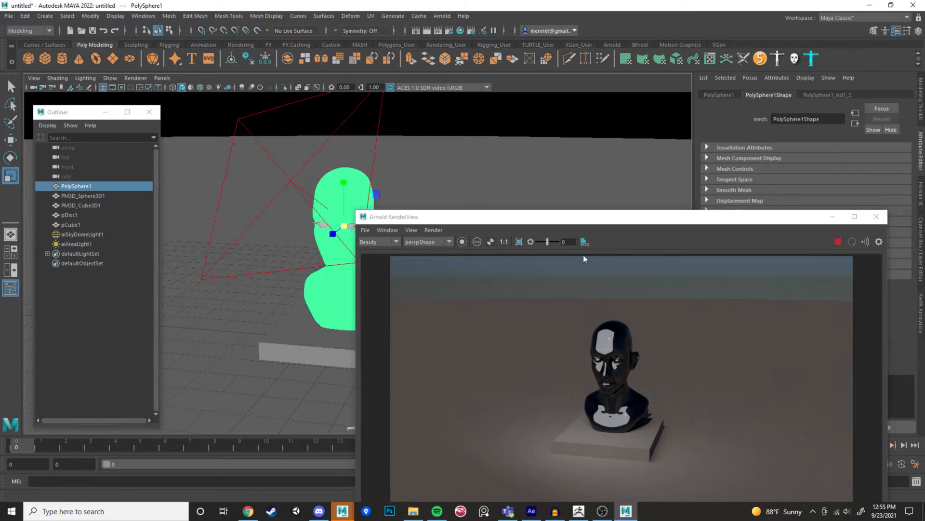
right_click(358, 182)
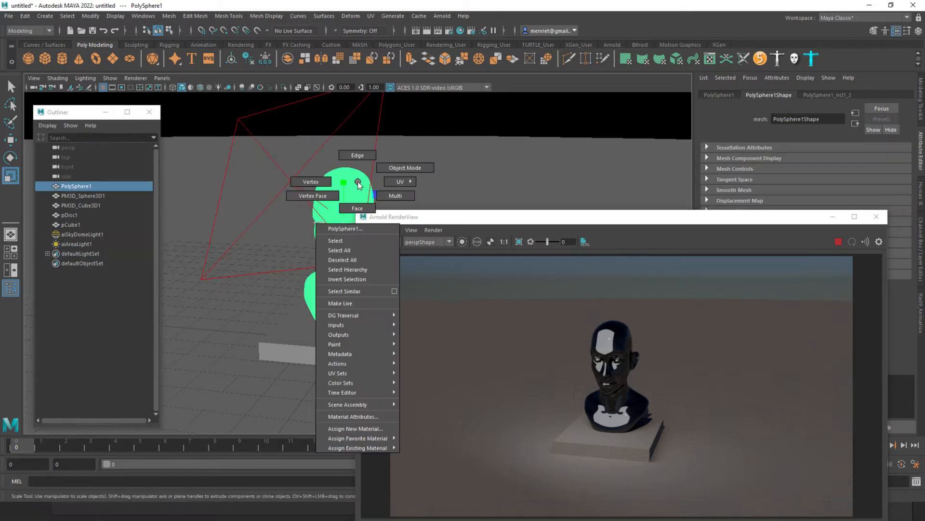
left_click(360, 428)
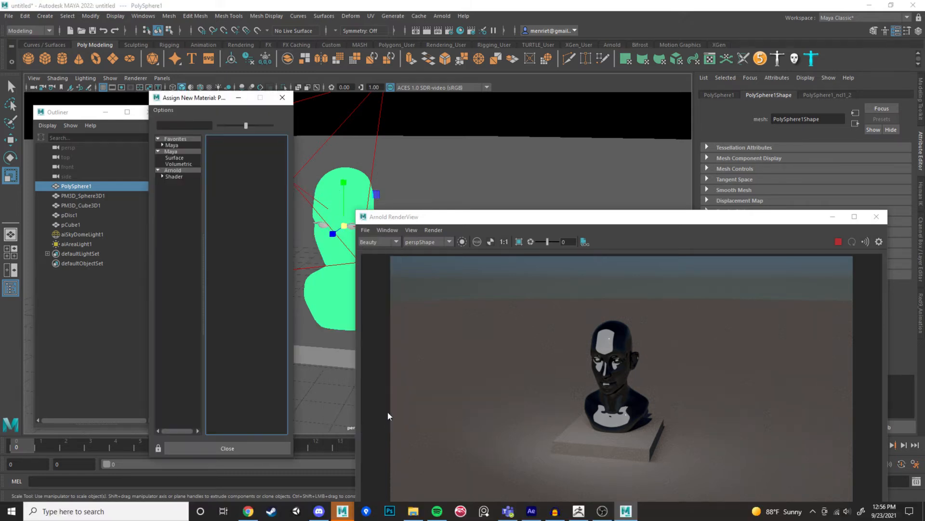
left_click(172, 169)
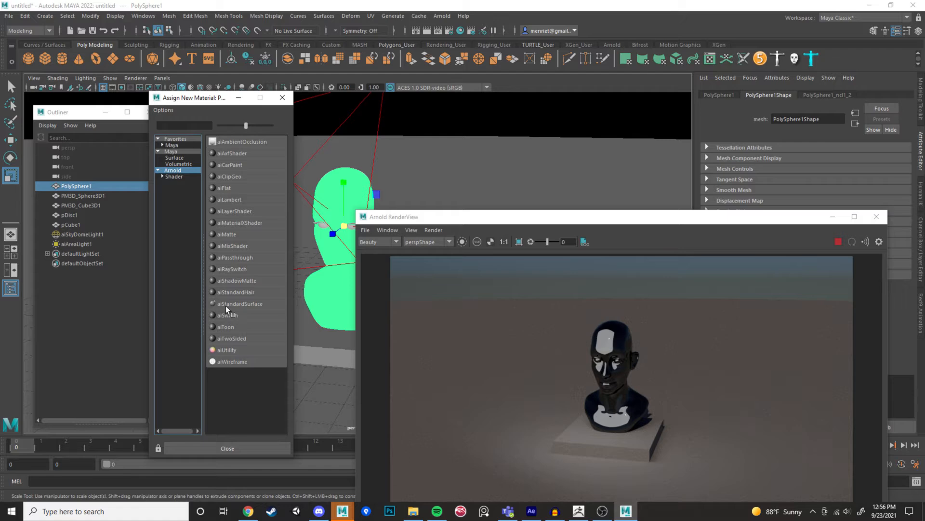
left_click(244, 303)
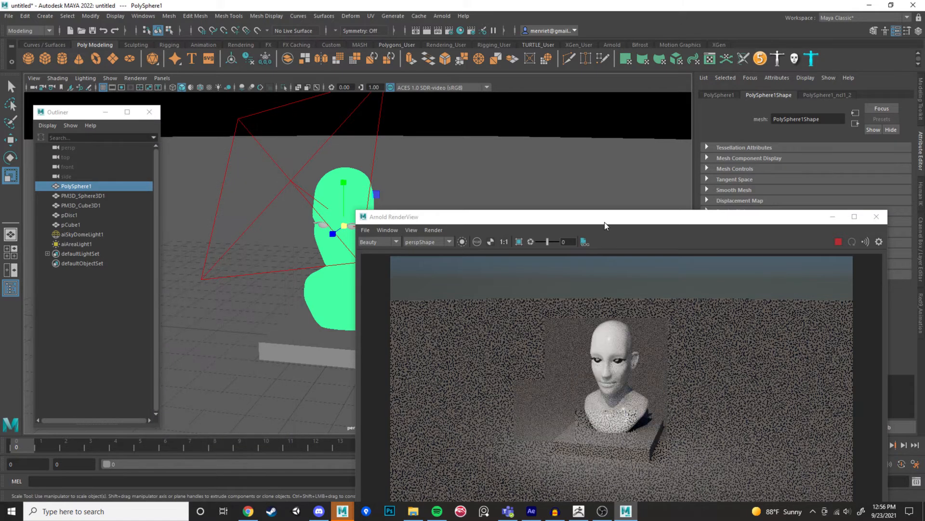
Bring the perspective camera closer to the bust and enlarge the bust in the render preview.
left_click_drag(602, 226, 478, 173)
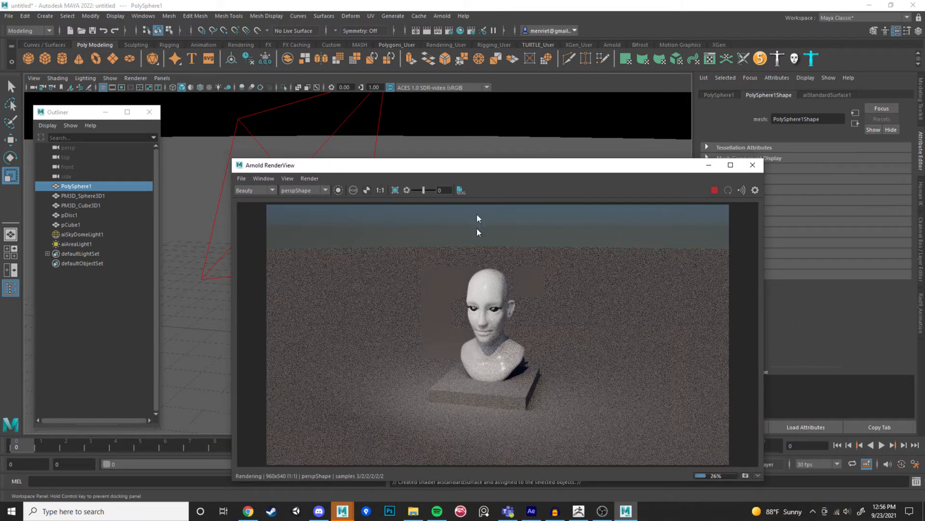
scroll(498, 323, "up", 1)
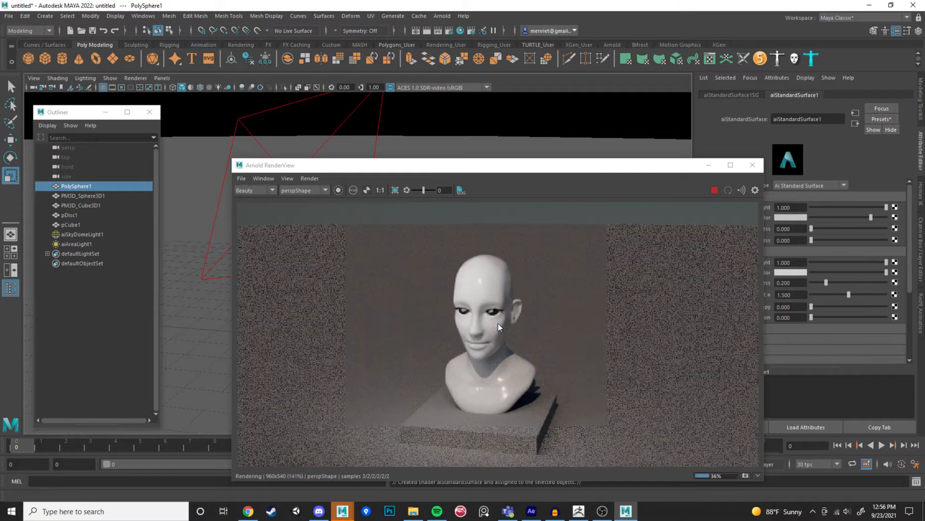
scroll(426, 145, "up", 2)
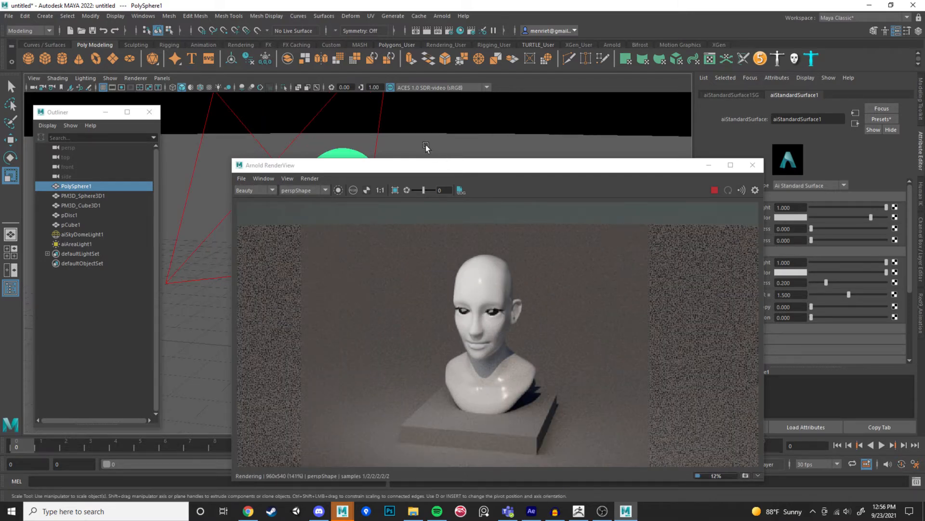
scroll(499, 329, "down", 2)
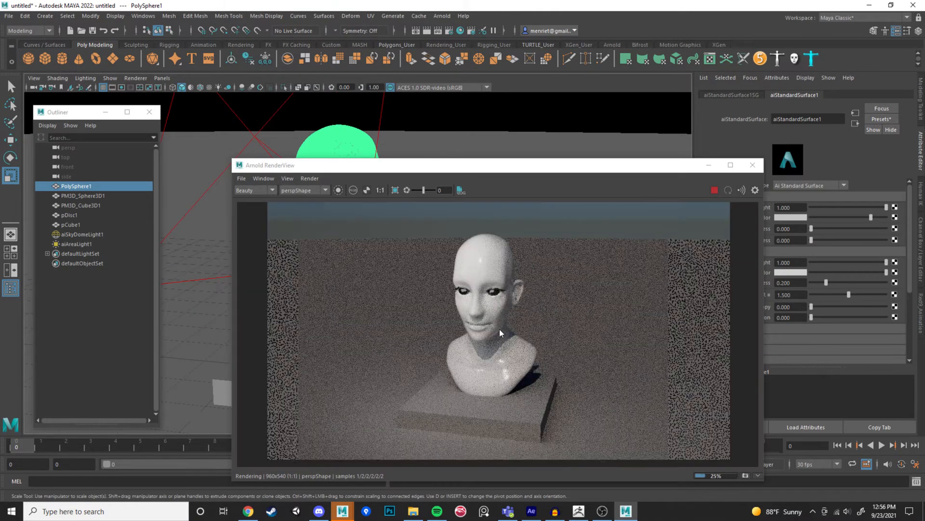
scroll(448, 131, "up", 2)
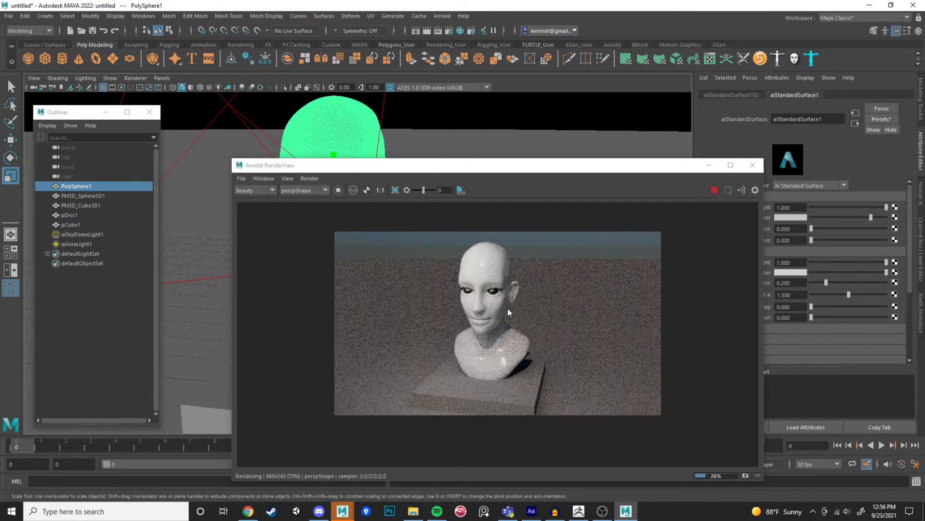
scroll(493, 291, "up", 1)
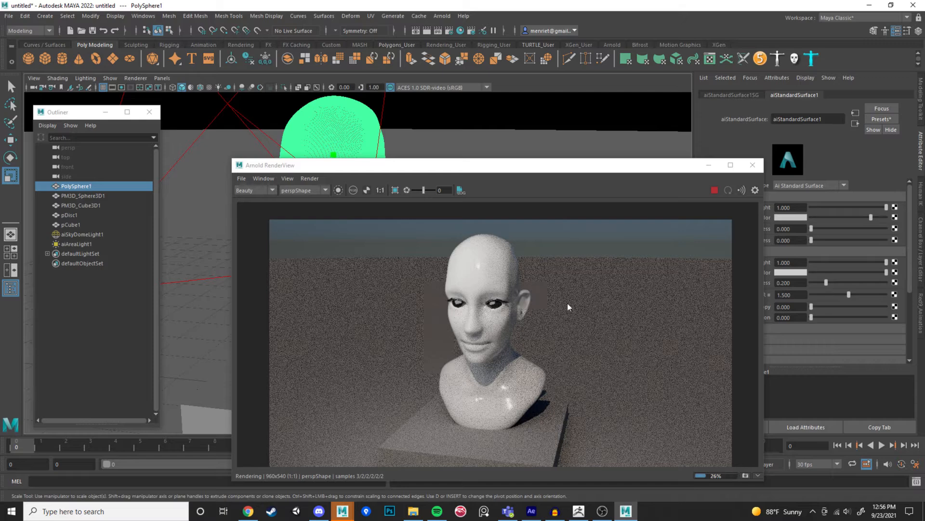
Give the bust material's base color a pale peach skin tone with a hue of about 17.4.
left_click_drag(645, 166, 559, 156)
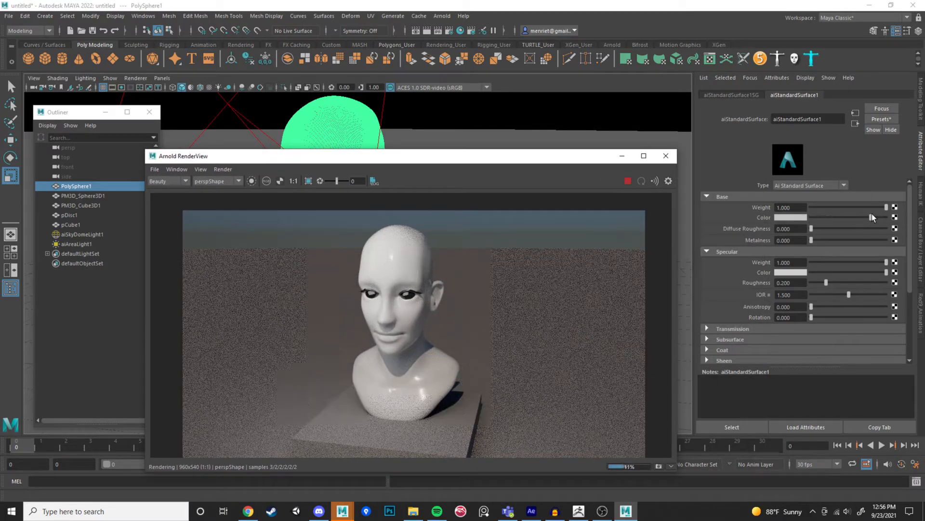
left_click_drag(872, 217, 825, 223)
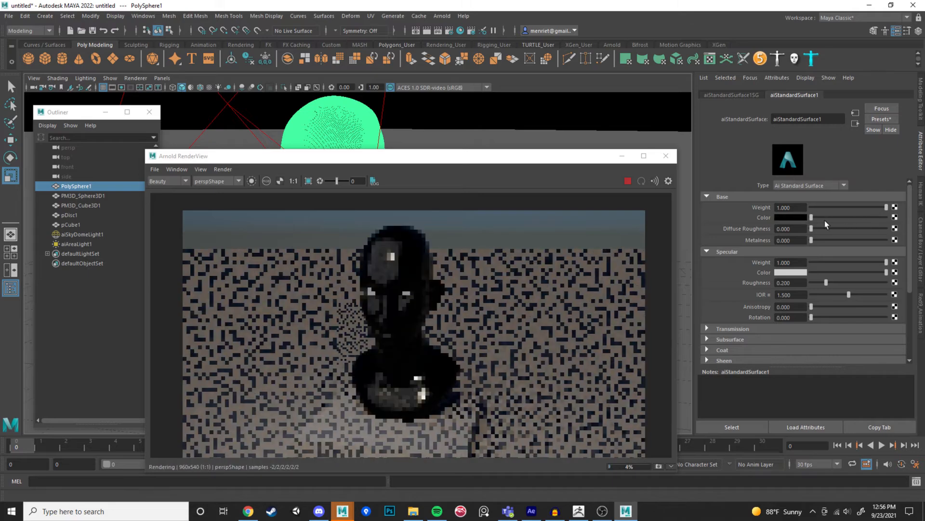
key("ctrl+z")
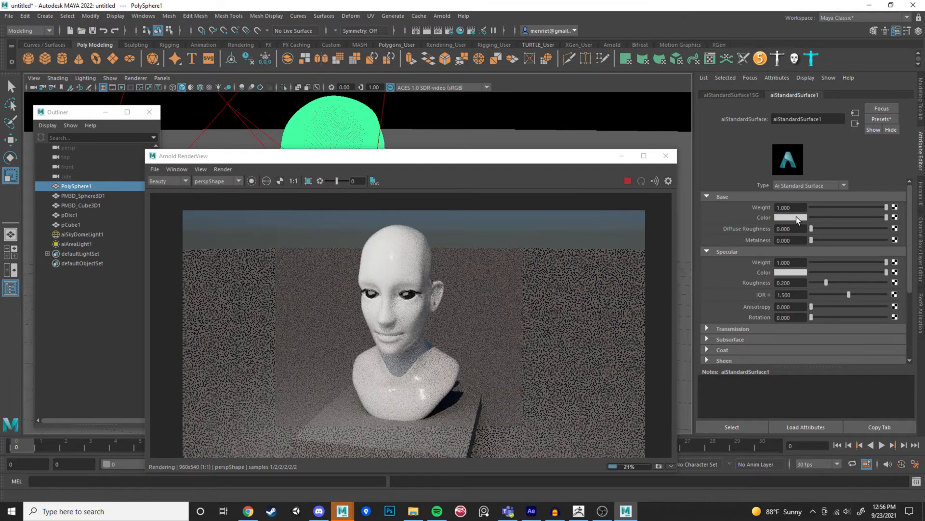
left_click(796, 216)
left_click(870, 229)
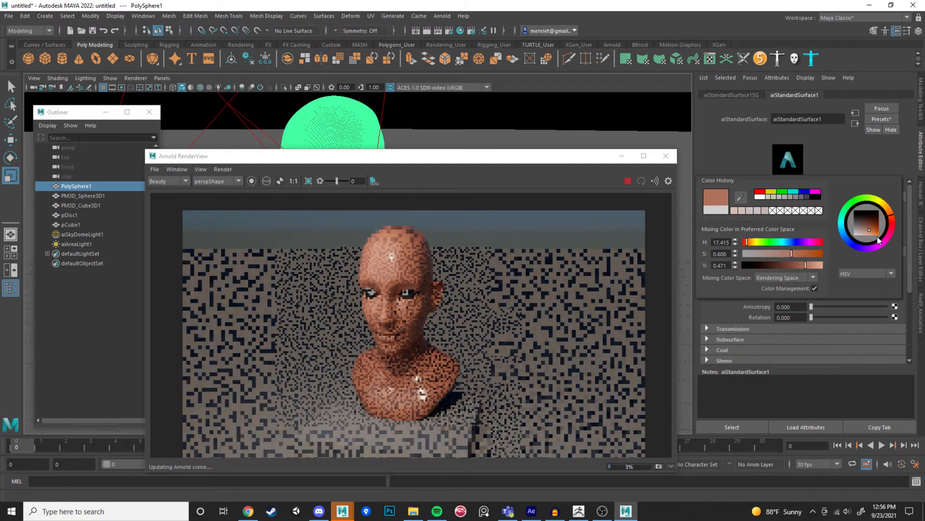
left_click(877, 237)
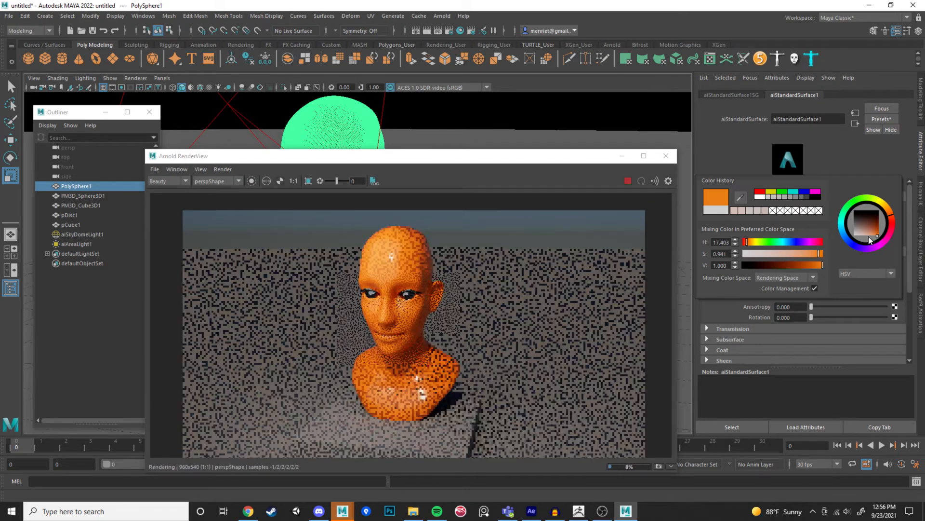
left_click(869, 236)
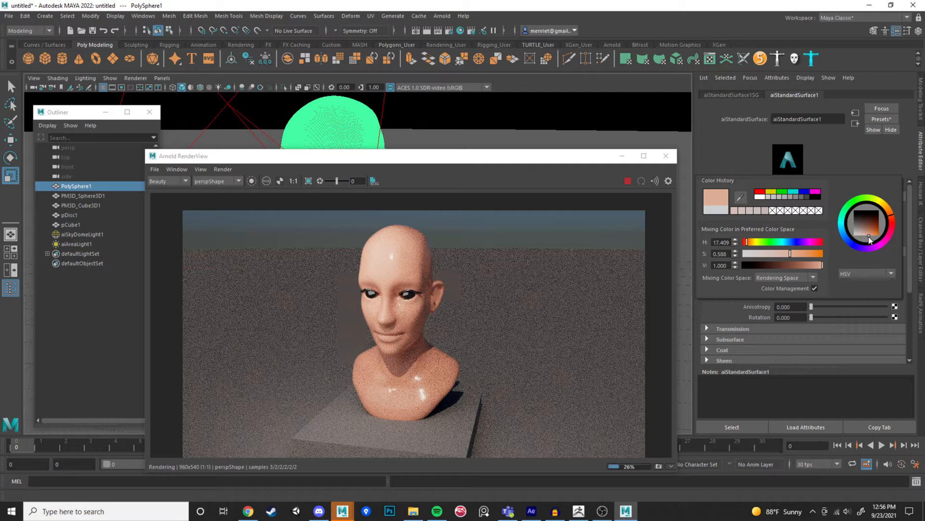
left_click(868, 236)
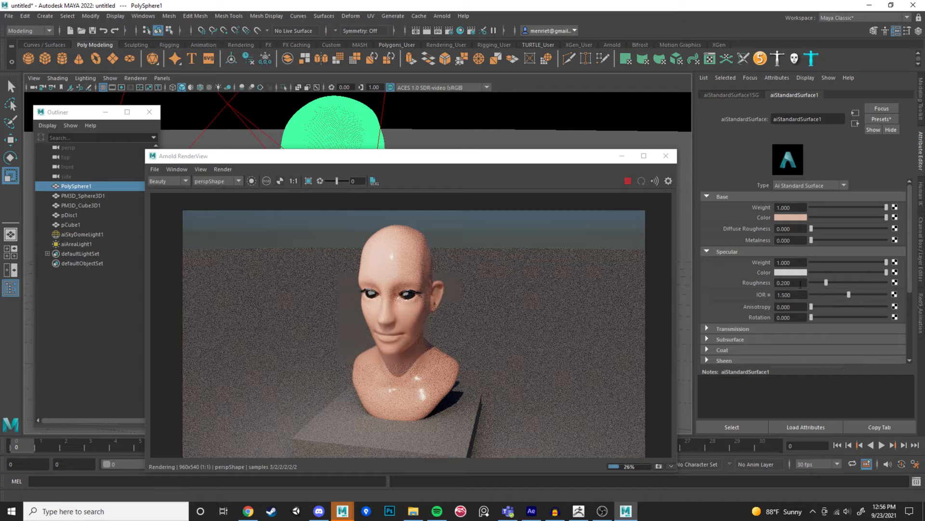
Zoom the render preview to 141% to examine the skin-colored material on the face.
scroll(417, 270, "up", 2)
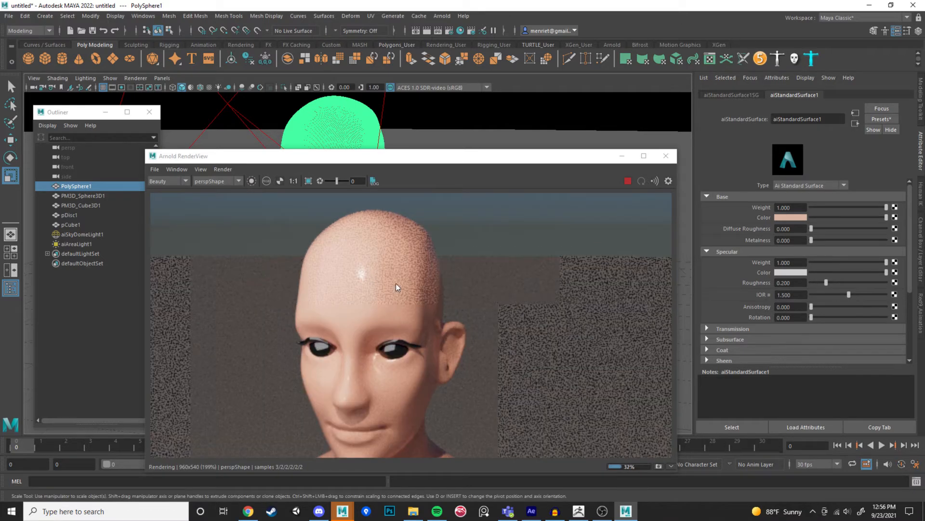
scroll(438, 282, "down", 1)
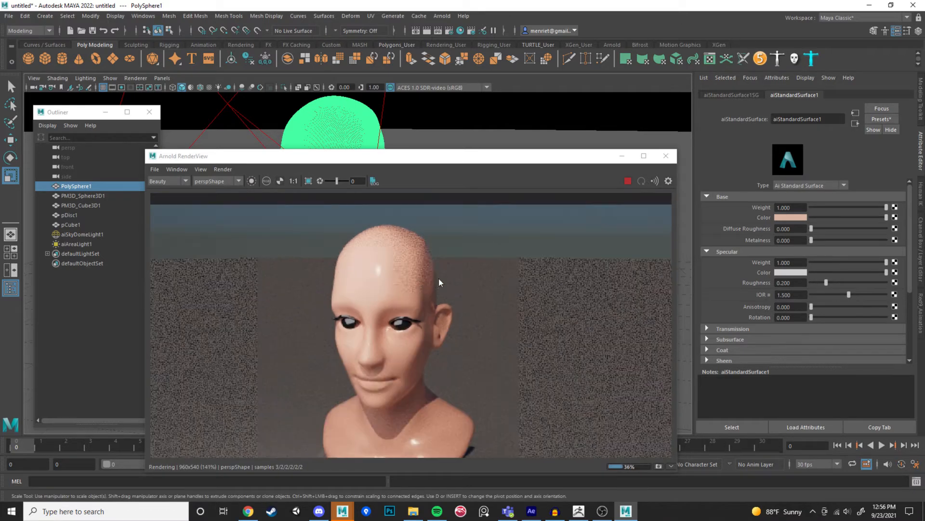
left_click(786, 216)
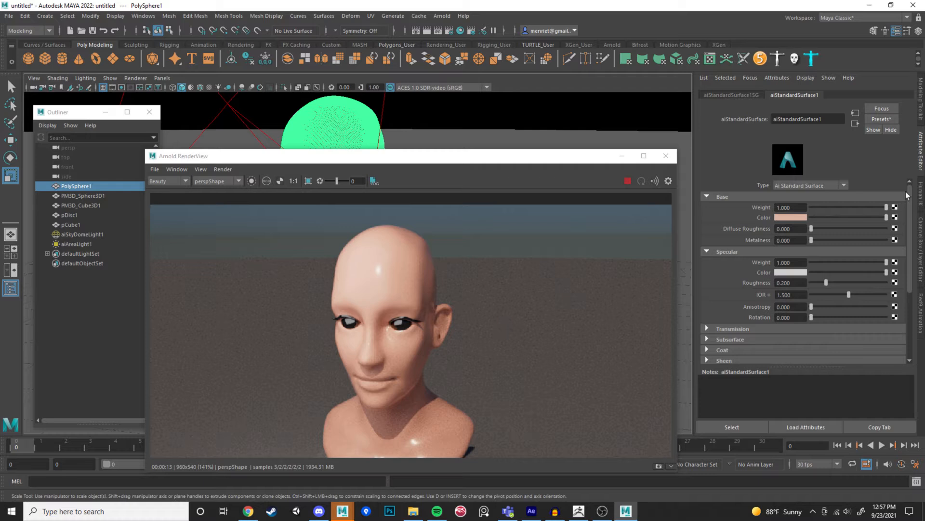
key("ctrl")
Try a transmission weight of 1 on the bust's material and return it to 0.
scroll(764, 282, "down", 2)
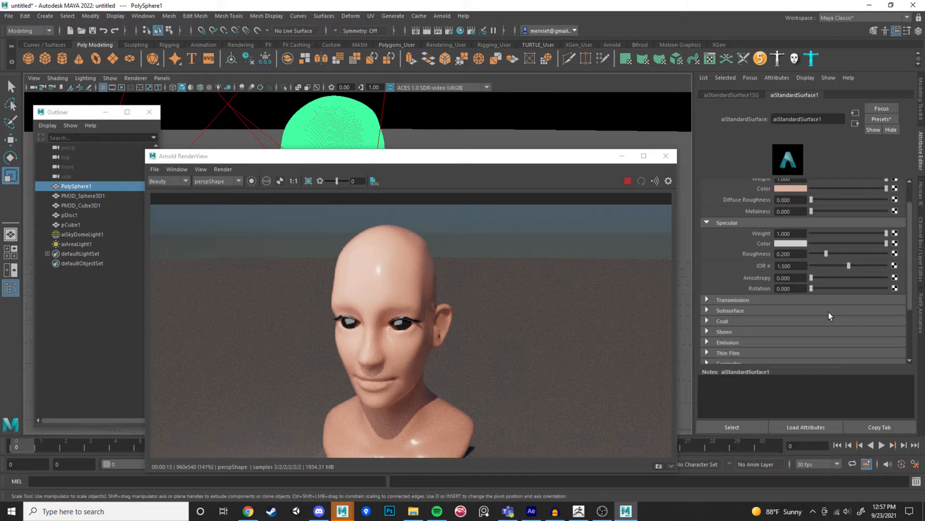
scroll(829, 312, "down", 2)
left_click(707, 271)
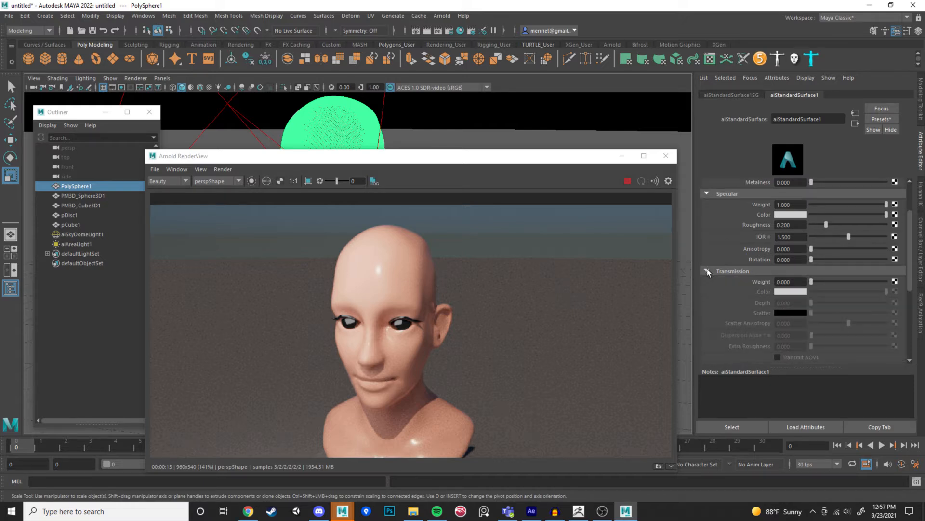
left_click_drag(812, 282, 891, 289)
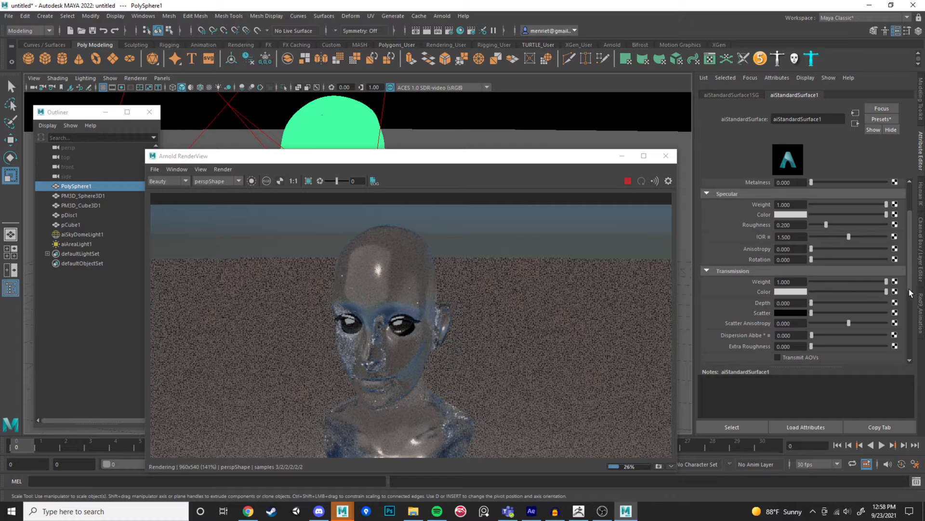
left_click_drag(886, 282, 800, 289)
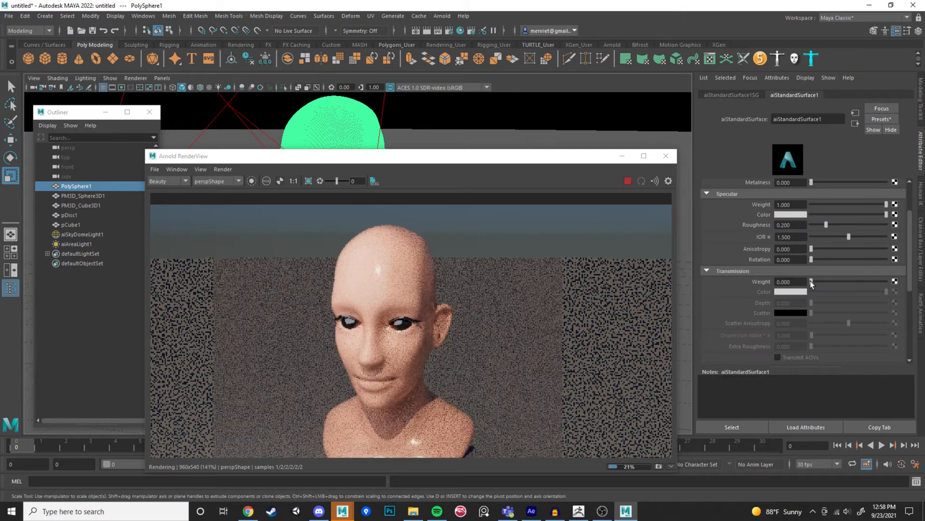
scroll(738, 311, "down", 3)
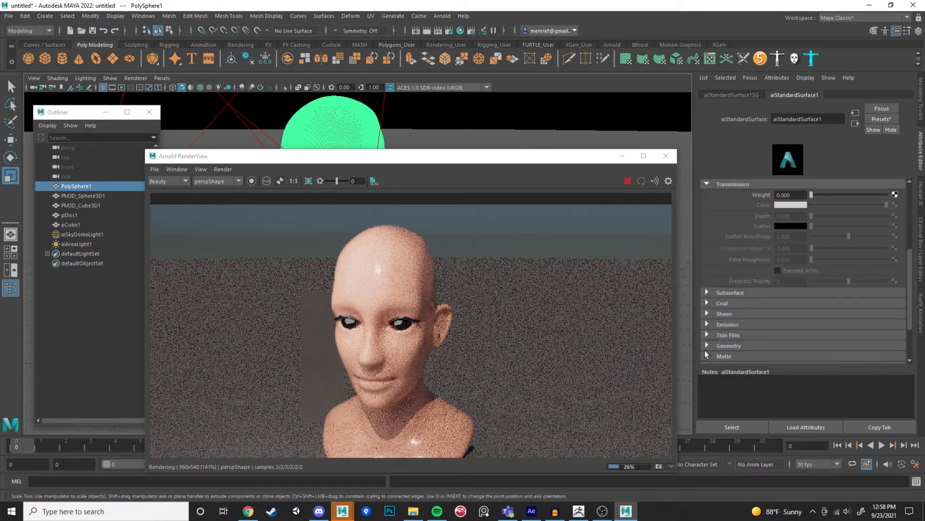
left_click(712, 345)
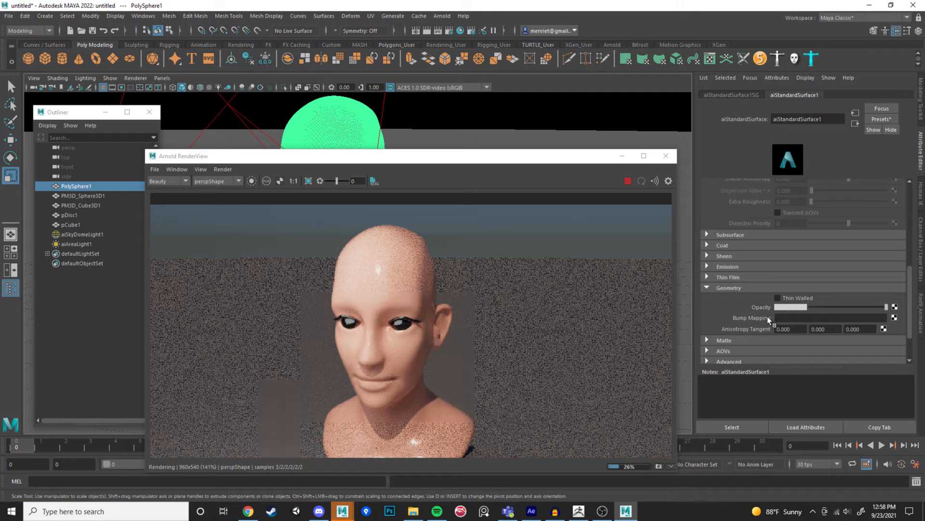
left_click(707, 288)
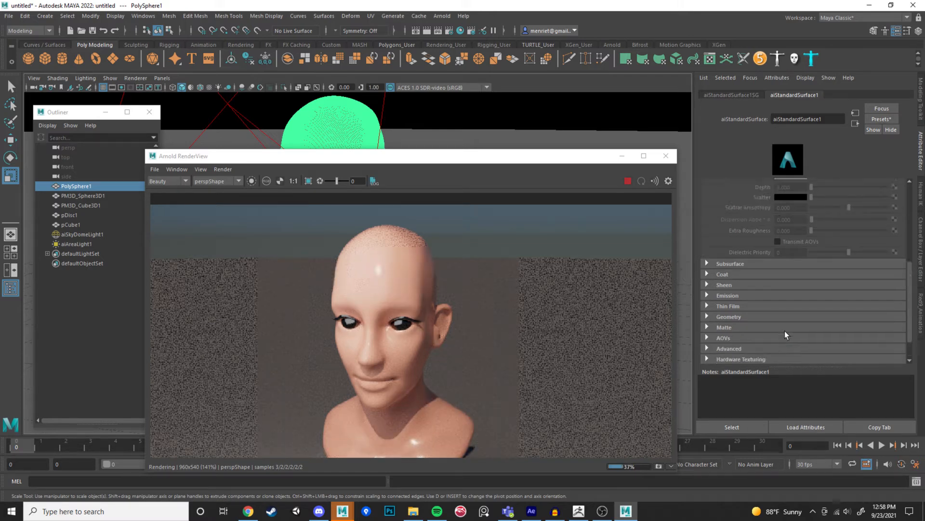
Try a metalness of 1 on the bust's material with specular roughness at 0 and at 0.318.
scroll(759, 271, "up", 4)
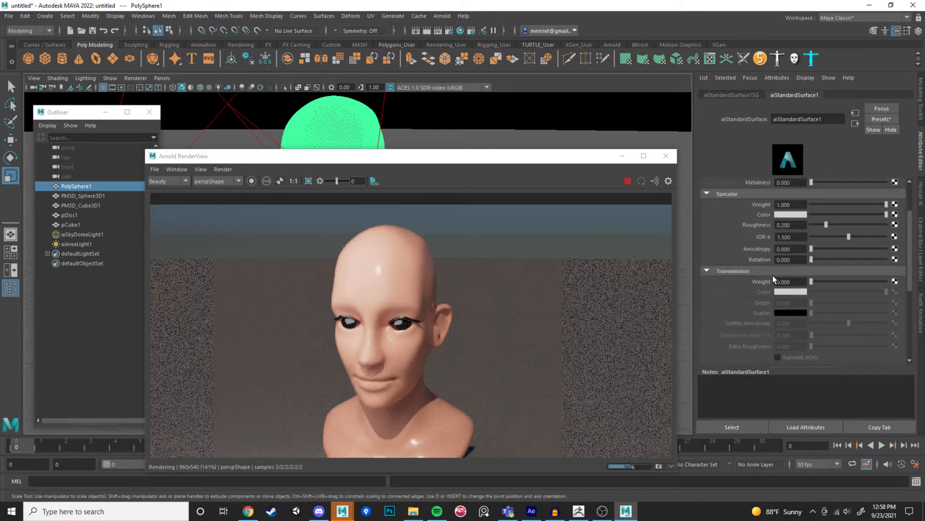
scroll(774, 279, "up", 1)
scroll(755, 259, "up", 1)
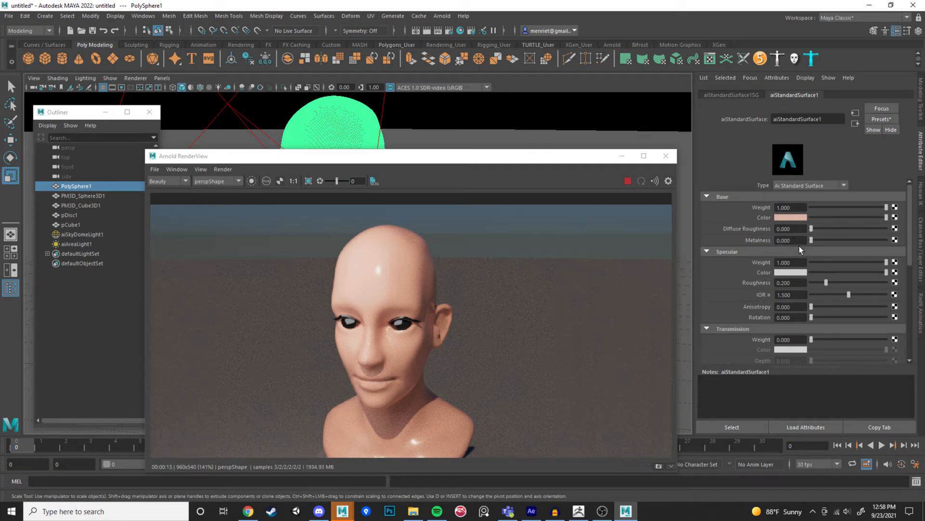
left_click_drag(810, 243, 816, 244)
left_click_drag(833, 242, 898, 242)
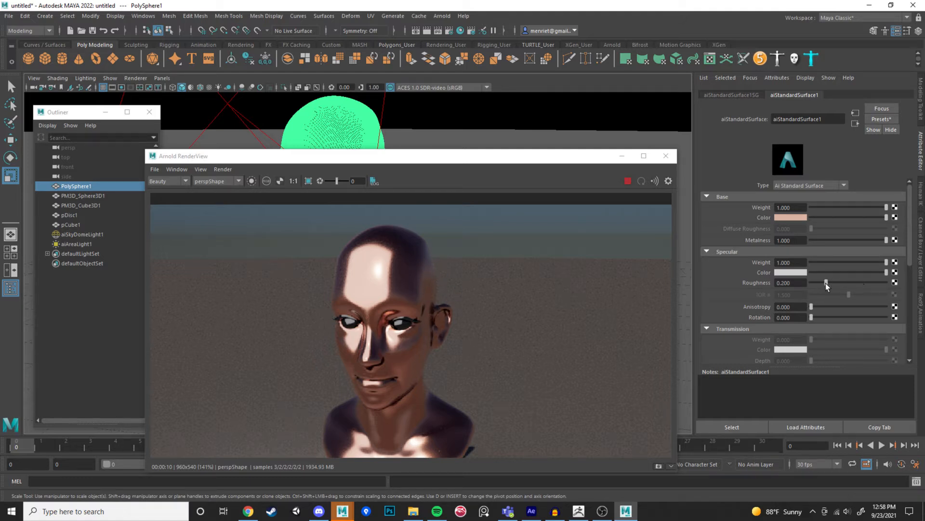
left_click_drag(826, 283, 810, 286)
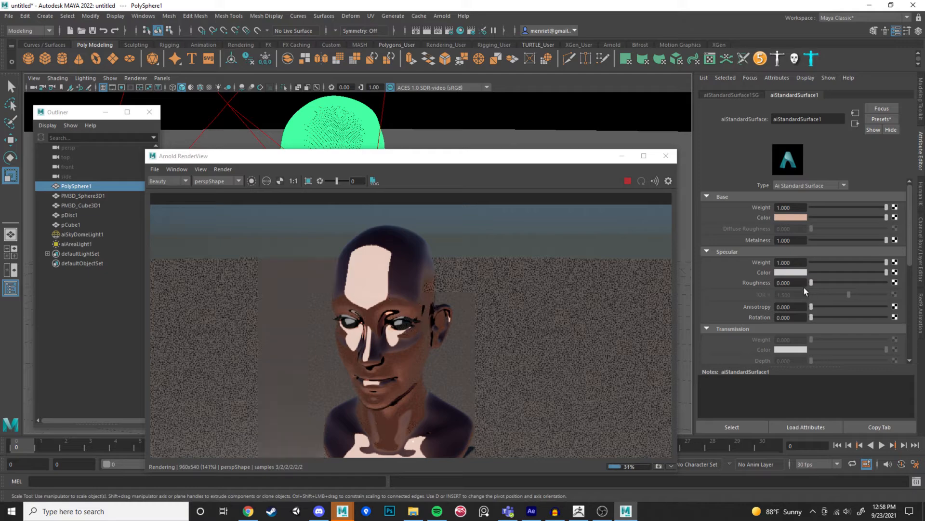
left_click_drag(811, 283, 835, 285)
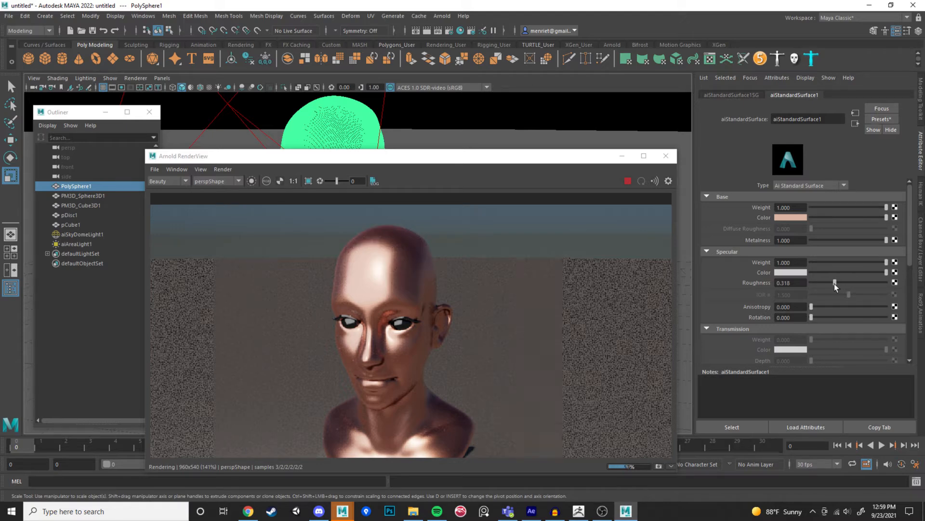
Try a gold base color with a hue of about 40.5 on the bust's material and return it to the peach tone.
left_click(797, 217)
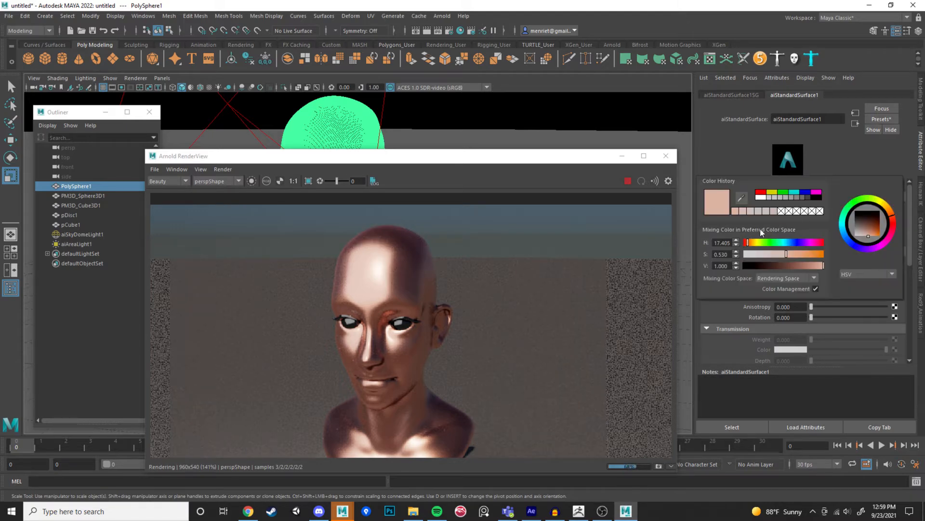
left_click(889, 210)
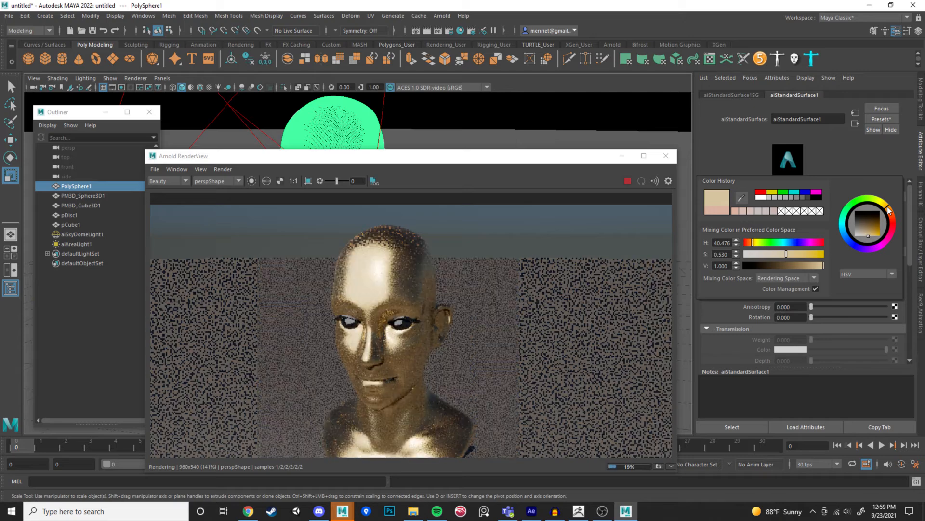
left_click(892, 220)
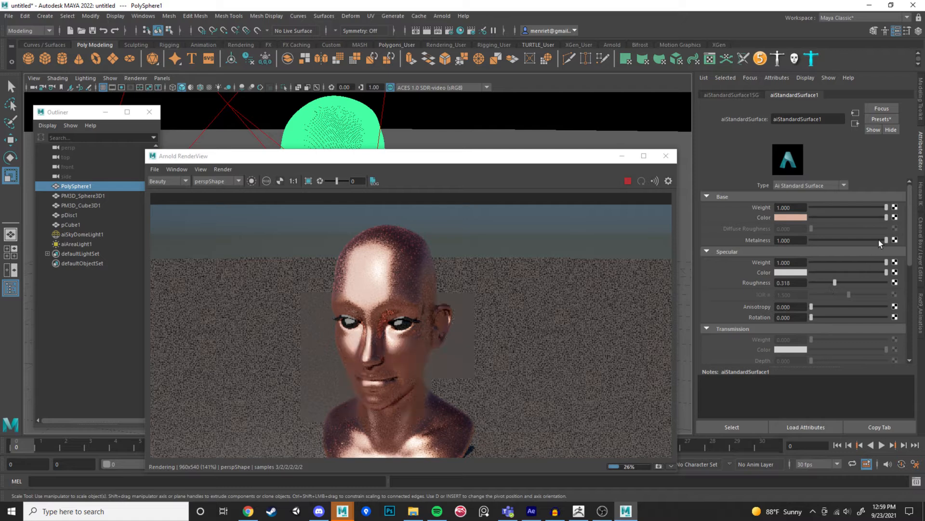
Return the bust material's metalness to 0 and set its specular roughness to about 0.571.
left_click_drag(804, 241, 797, 241)
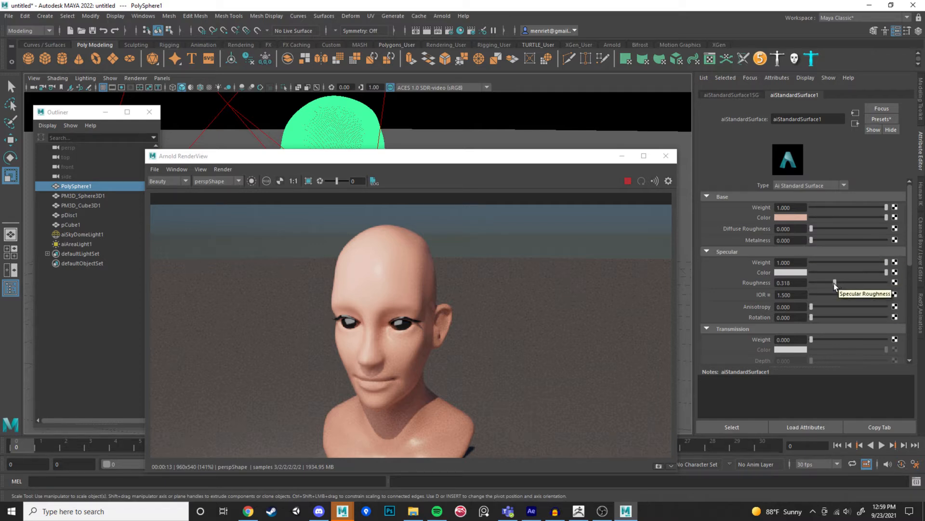
left_click_drag(834, 282, 853, 285)
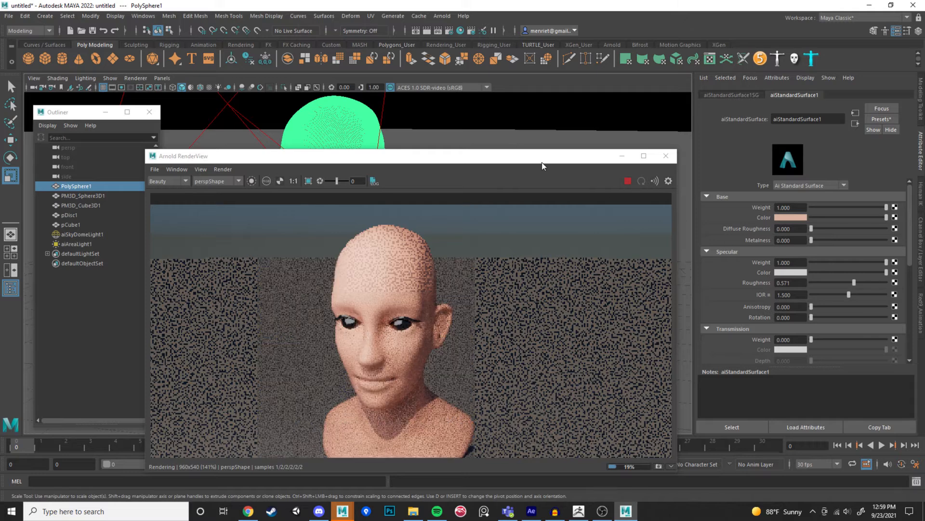
Select the eyelash mesh PM3D_Cube3D1 and assign it a new Arnold aiStandardSurface material.
left_click_drag(528, 158, 823, 151)
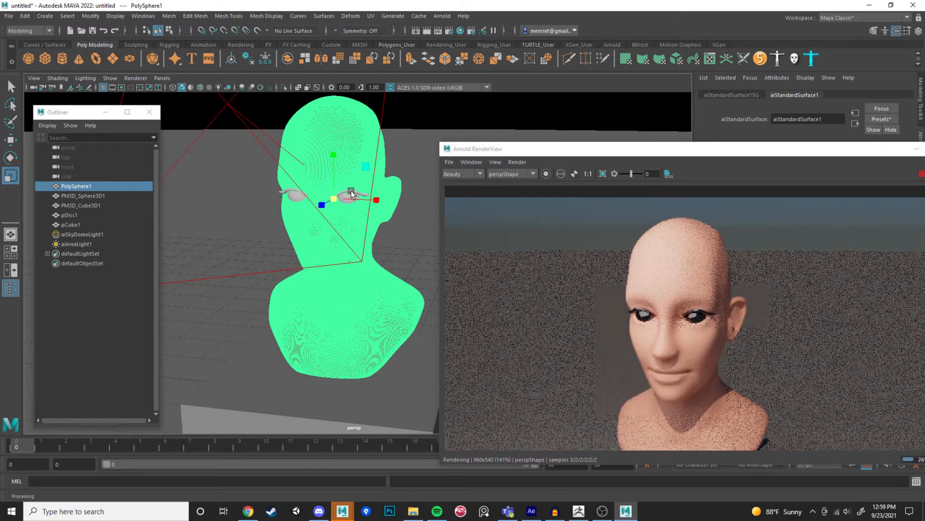
left_click(353, 191)
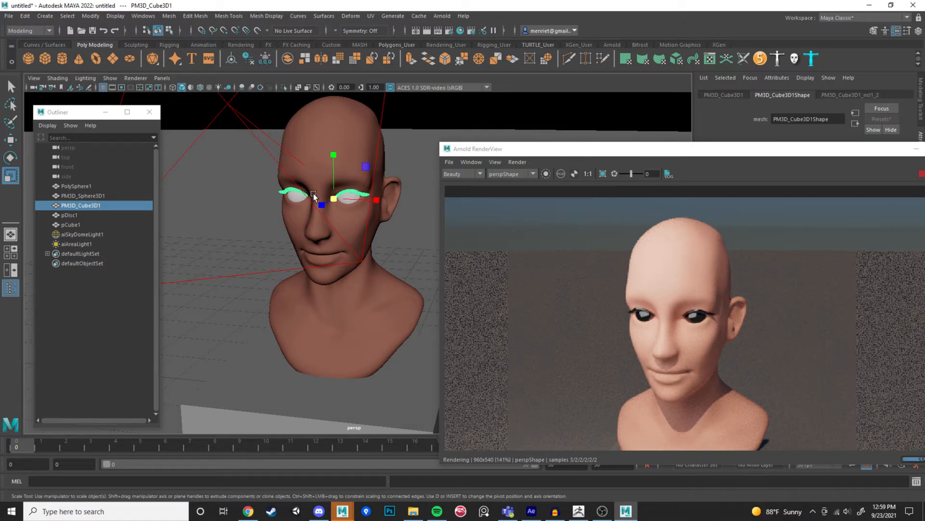
left_click(169, 16)
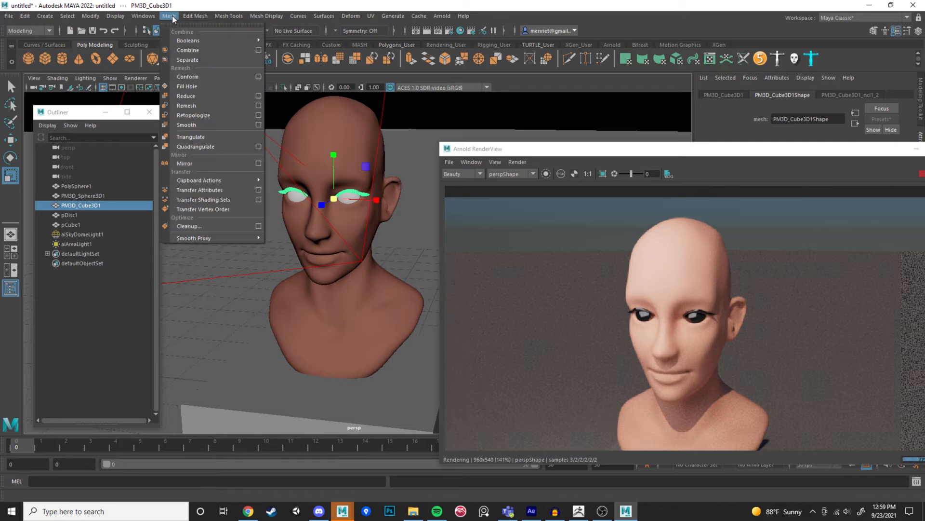
left_click(515, 212)
left_click_drag(618, 152, 391, 120)
left_click_drag(451, 109, 368, 231)
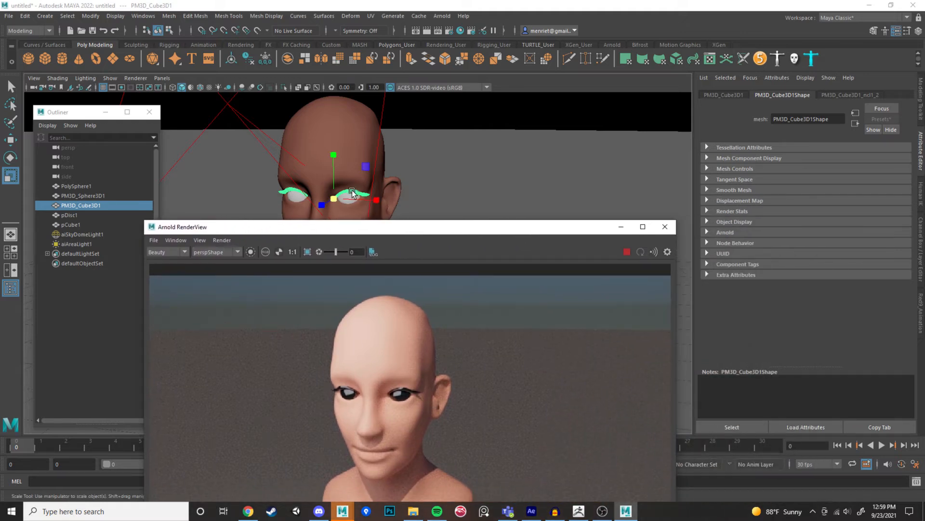
right_click(352, 193)
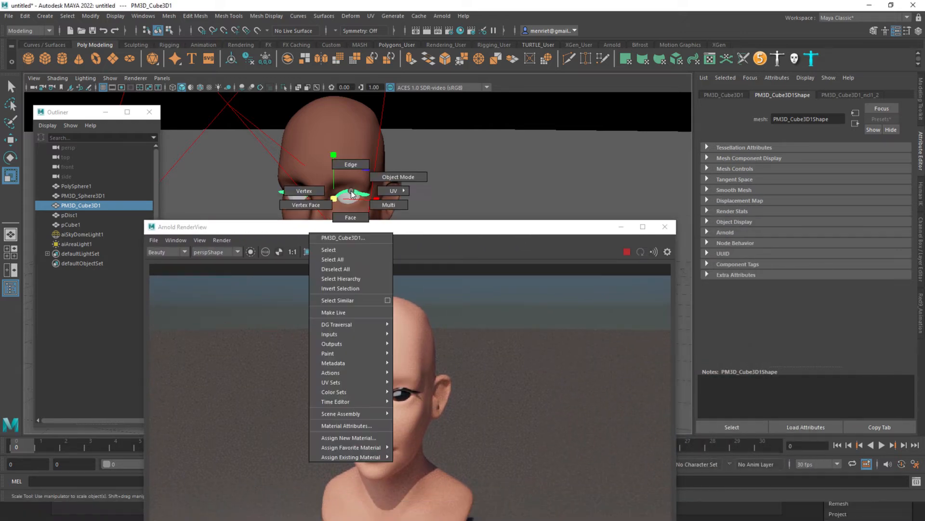
left_click(352, 436)
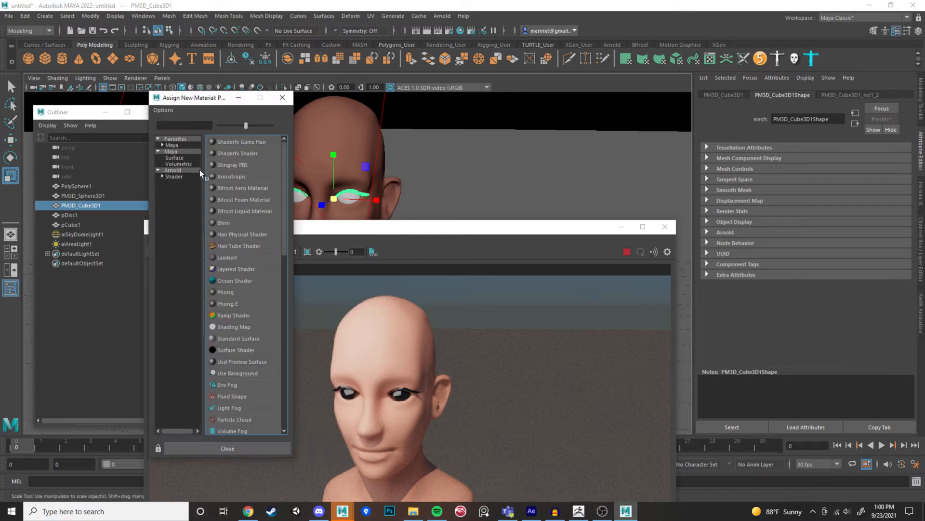
left_click(173, 170)
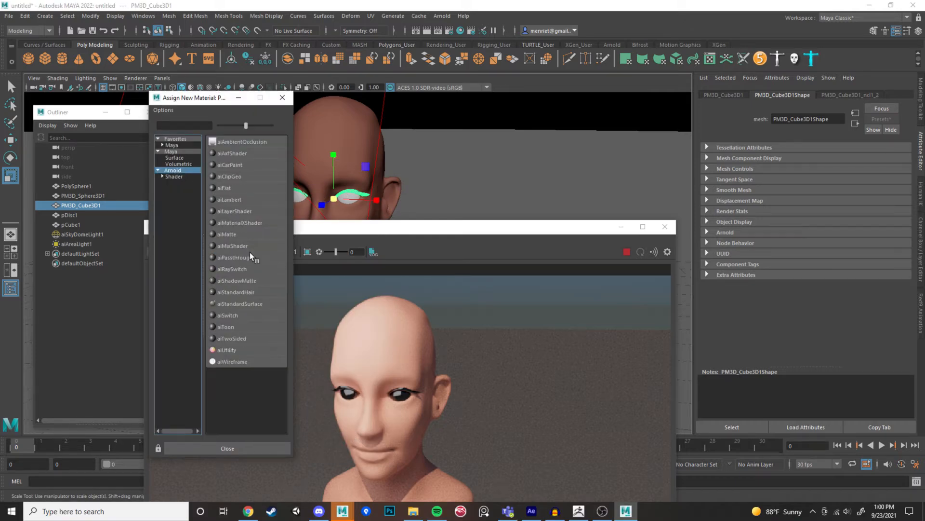
left_click(240, 303)
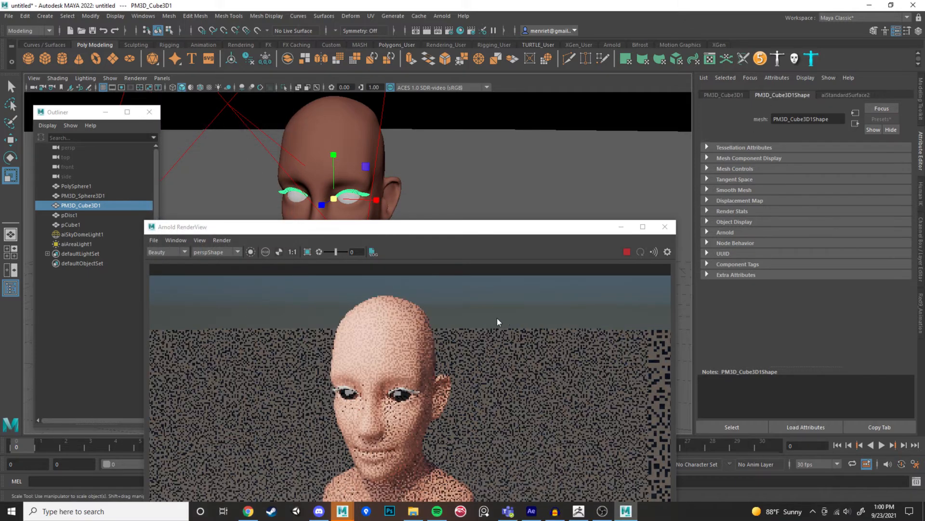
Rename the eyelashes' new material to EyelashMat.
left_click(822, 118)
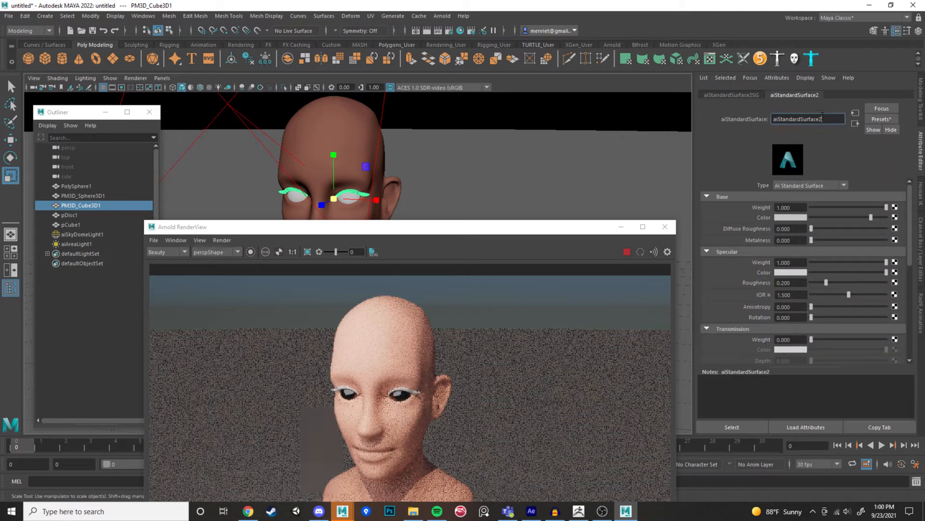
double_click(833, 119)
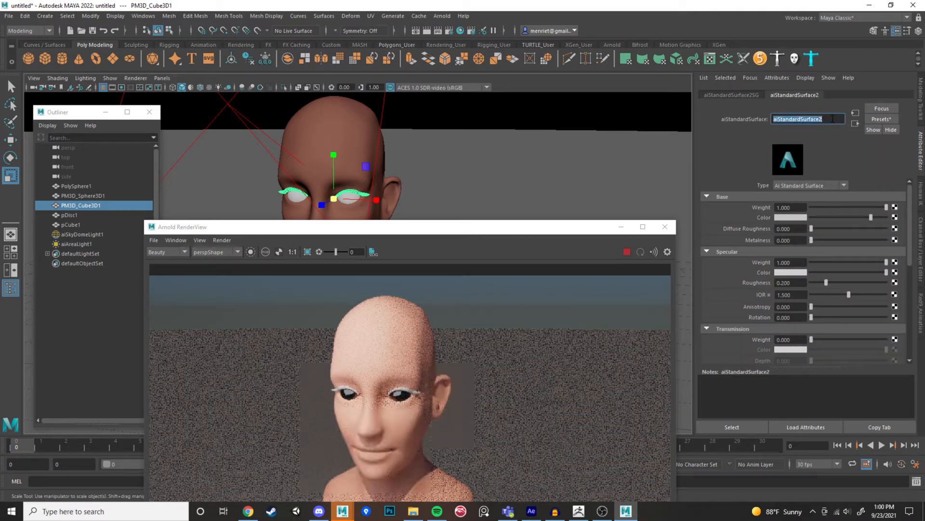
type("H")
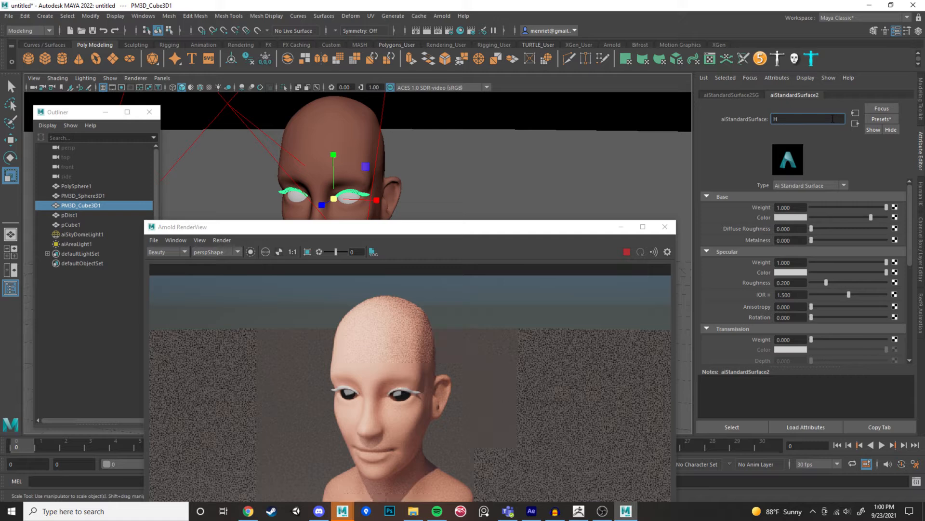
type("yelashMat")
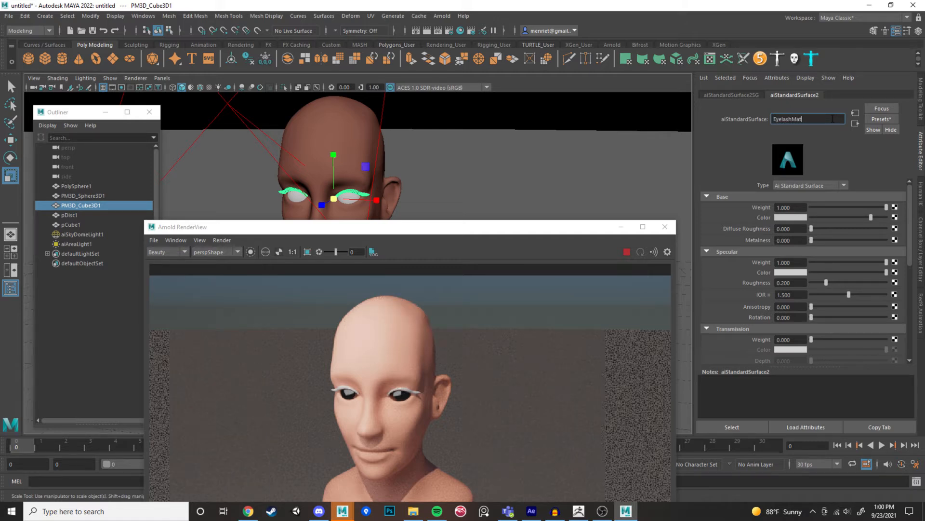
key("Return")
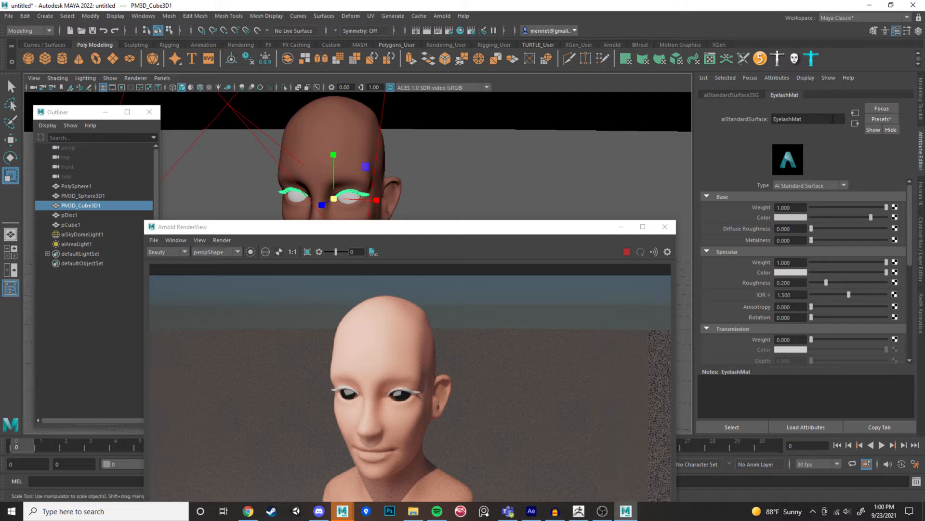
Give EyelashMat a dark reddish-brown base color and set its specular roughness to about 0.370.
left_click(792, 219)
left_click_drag(861, 247, 862, 224)
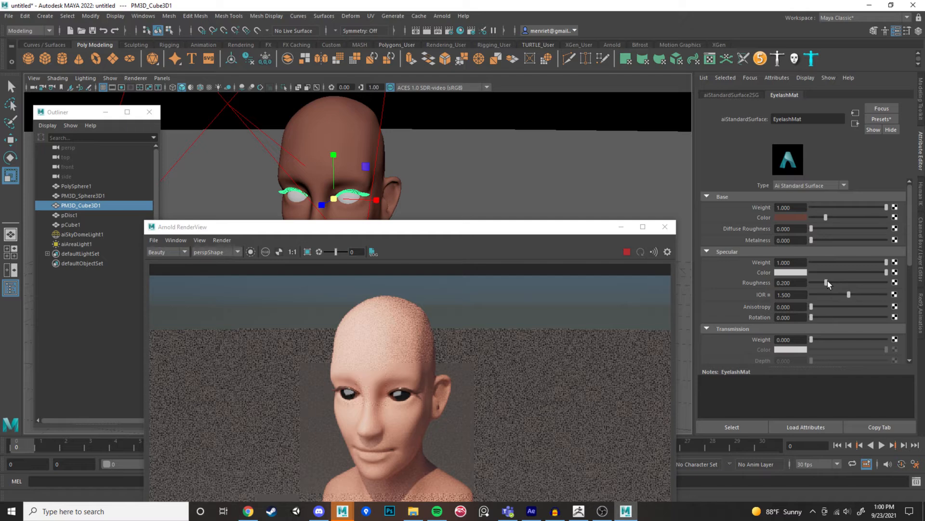
left_click_drag(845, 283, 838, 283)
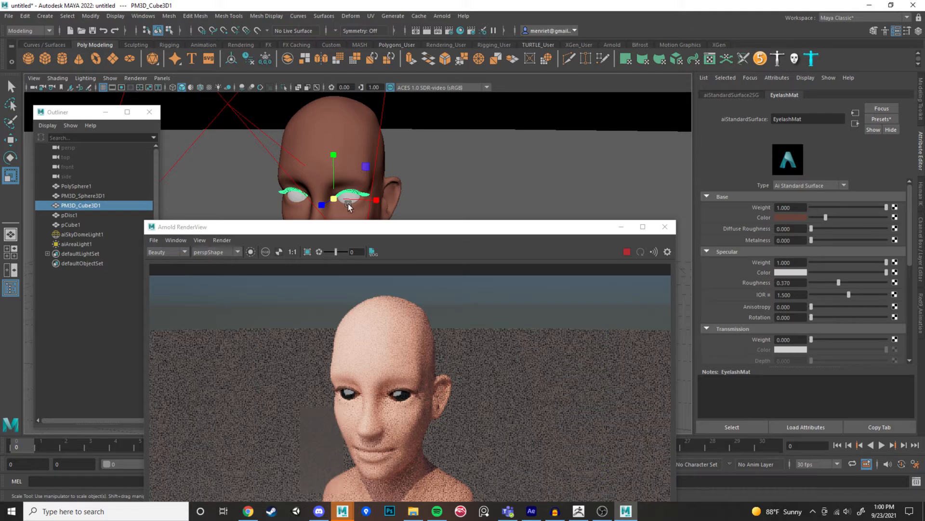
middle_click_drag(352, 201, 349, 194)
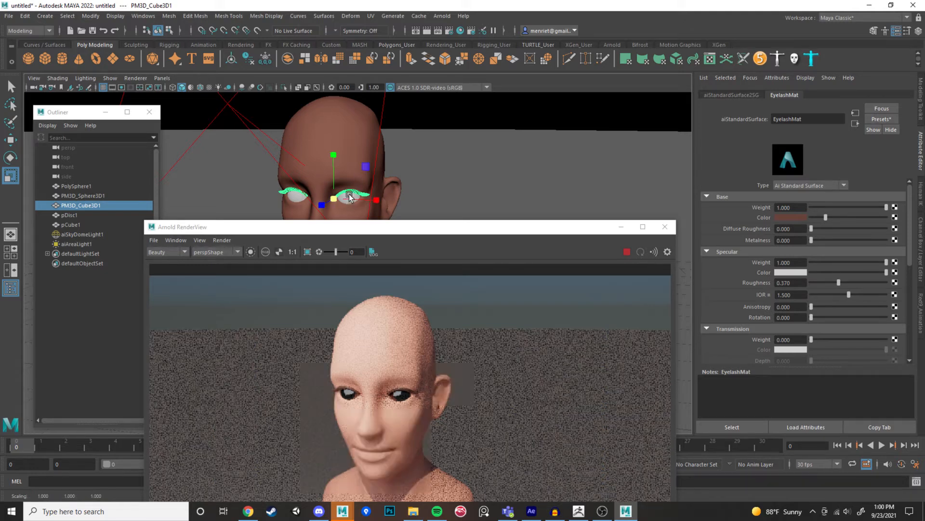
Select the eyeball mesh PM3D_Sphere3D1, clear the render preview out of the way and frame one eye in close-up.
left_click(65, 215)
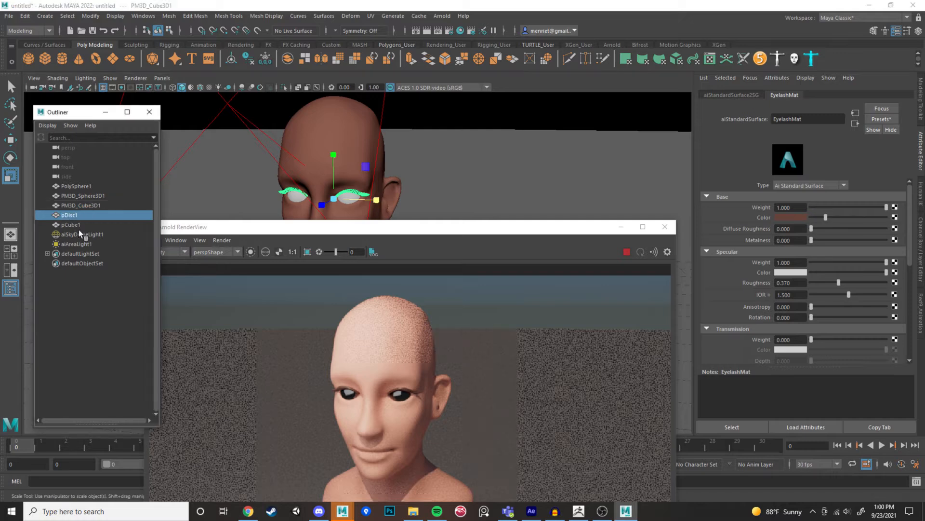
left_click(83, 203)
left_click(85, 196)
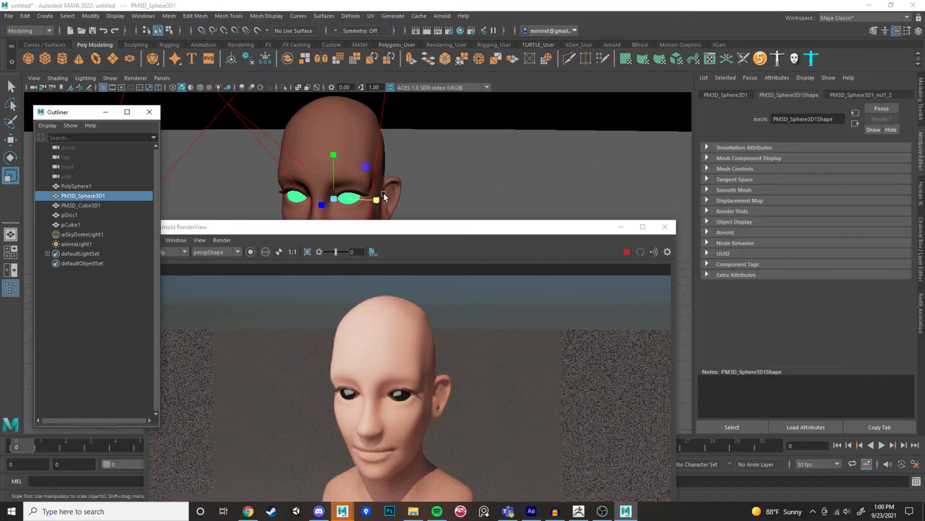
scroll(404, 194, "up", 3)
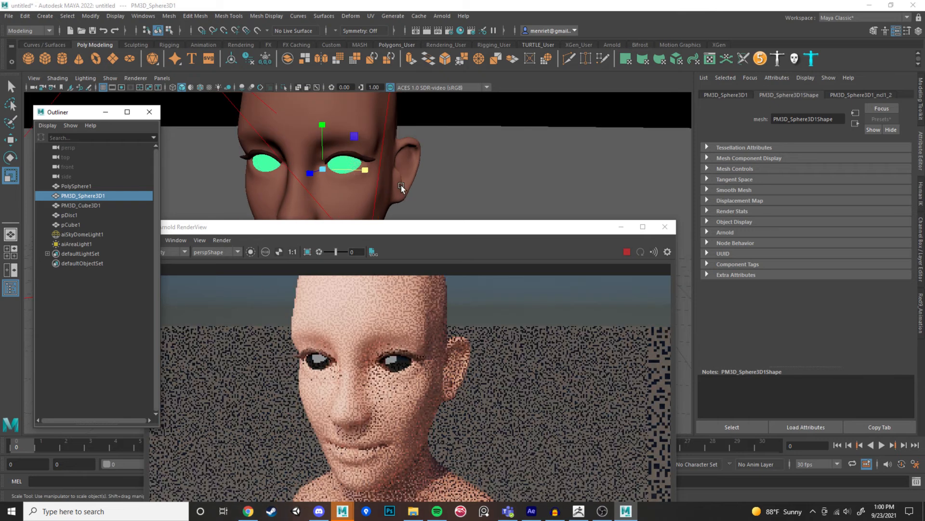
scroll(468, 206, "up", 5)
left_click_drag(444, 230, 292, 291)
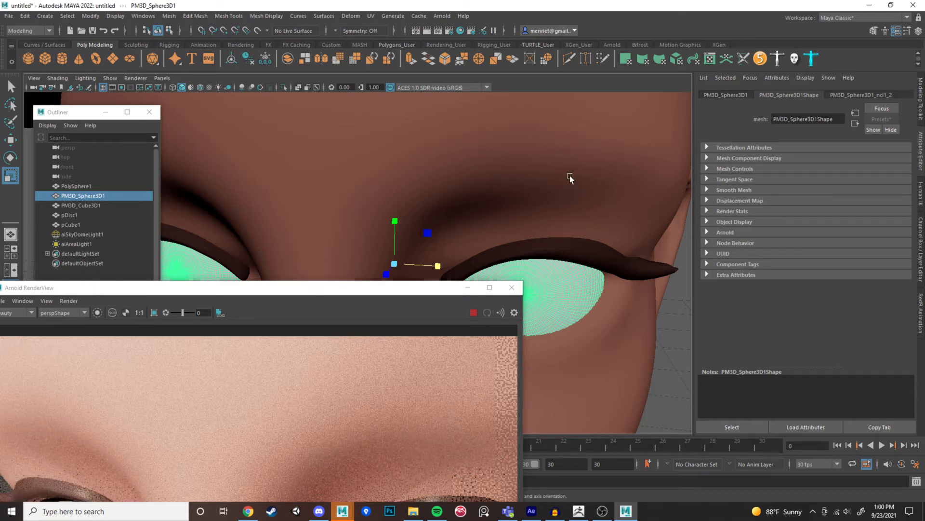
middle_click_drag(564, 275, 572, 211, "alt")
scroll(550, 221, "up", 5)
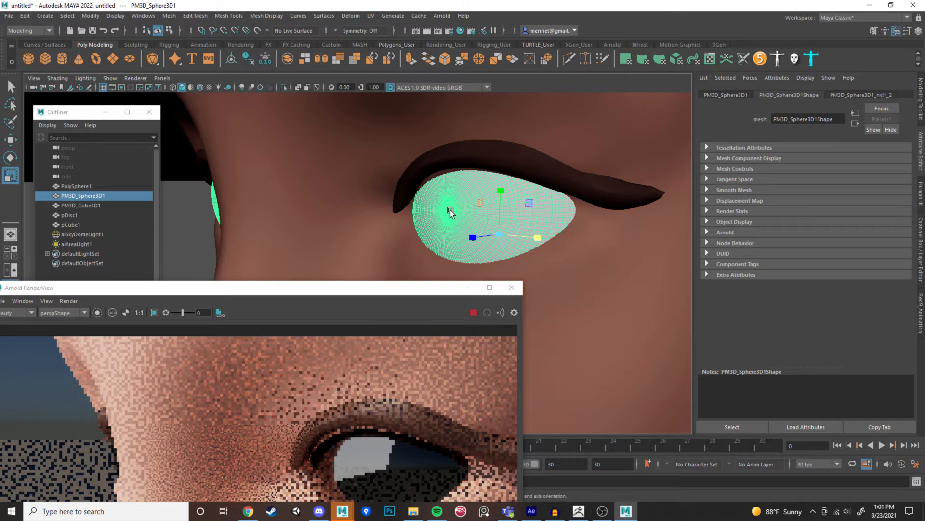
scroll(472, 197, "up", 4)
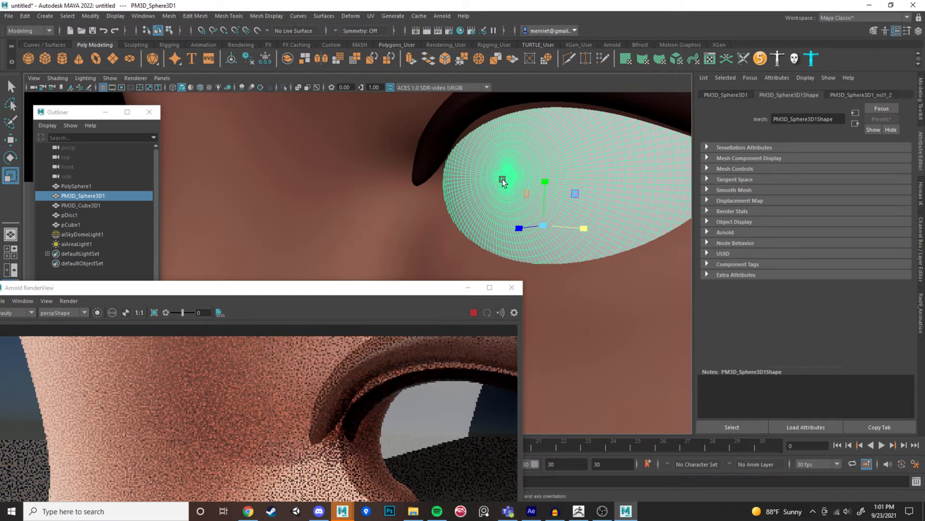
scroll(517, 200, "down", 2)
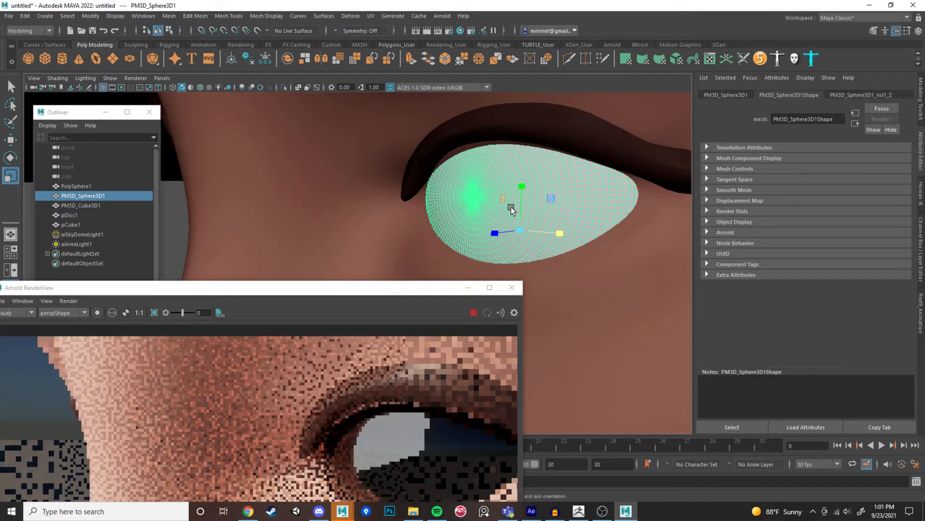
Check how the eye looks in the Arnold render preview from slightly farther away.
scroll(510, 207, "down", 2)
scroll(483, 215, "down", 1)
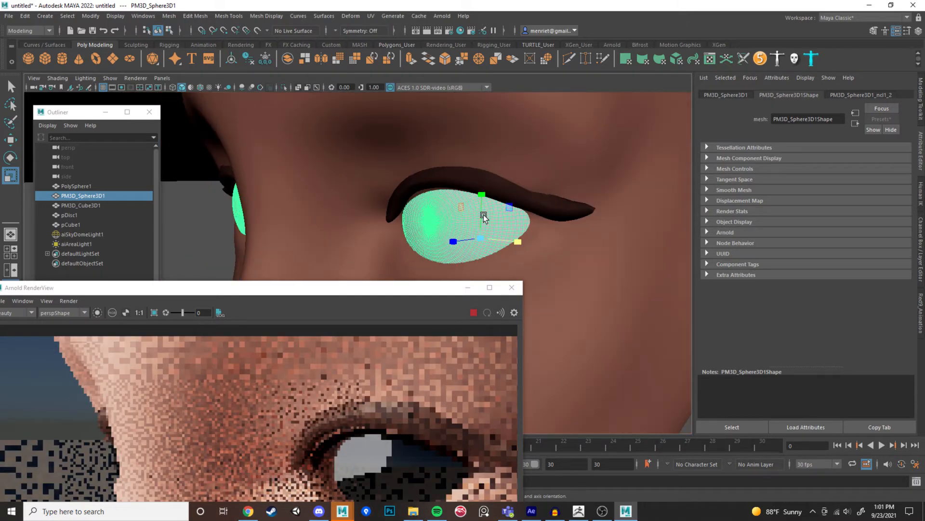
scroll(484, 217, "down", 1)
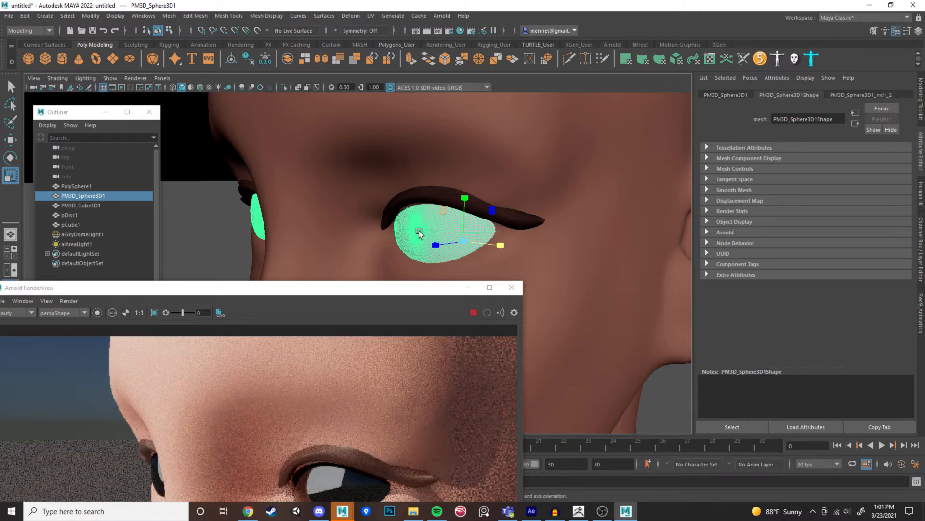
left_click_drag(352, 287, 430, 145)
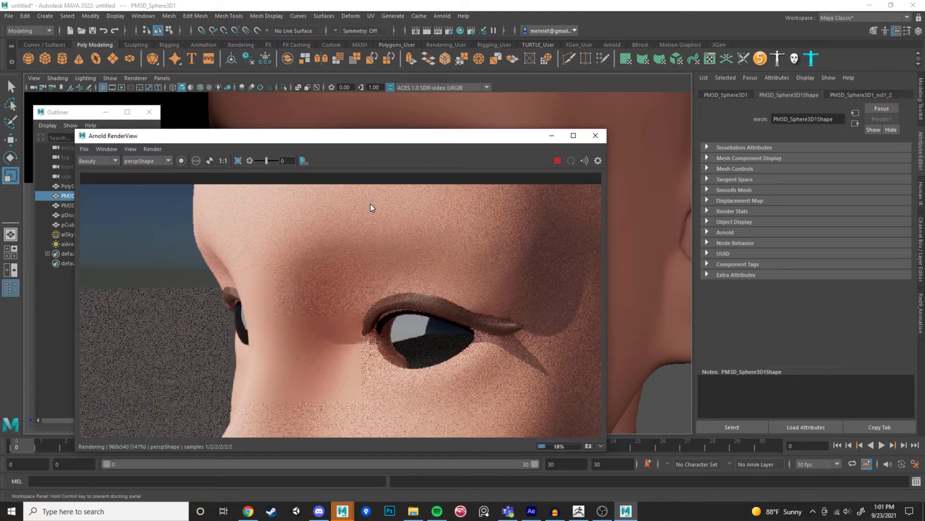
left_click_drag(389, 143, 418, 296)
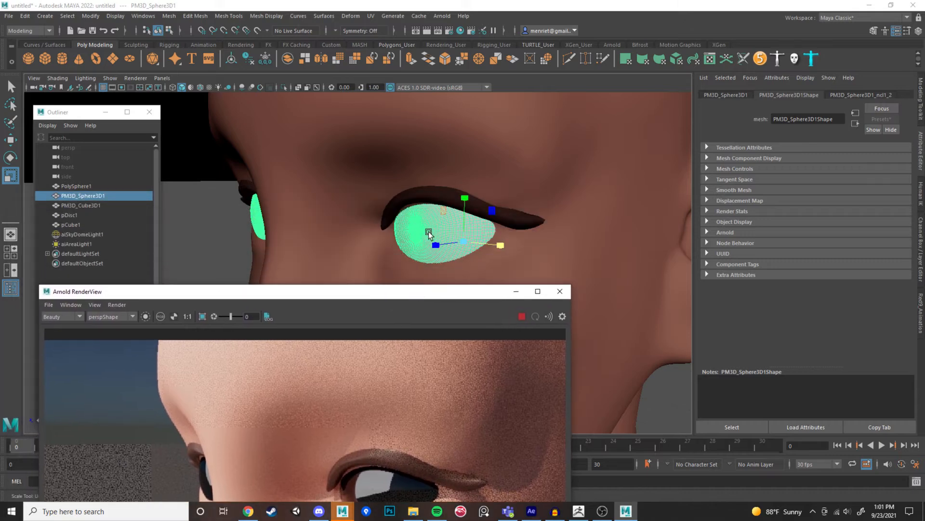
right_click(429, 232)
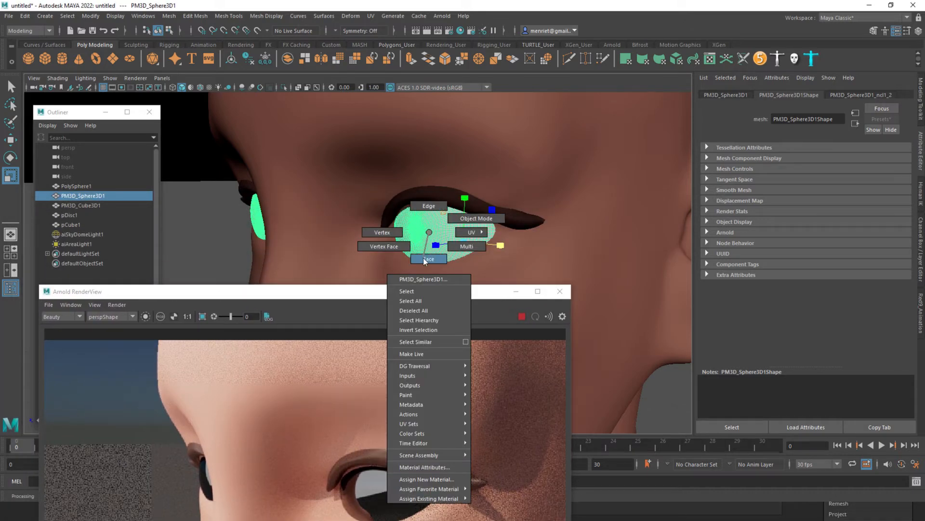
left_click(424, 257)
scroll(460, 241, "up", 2)
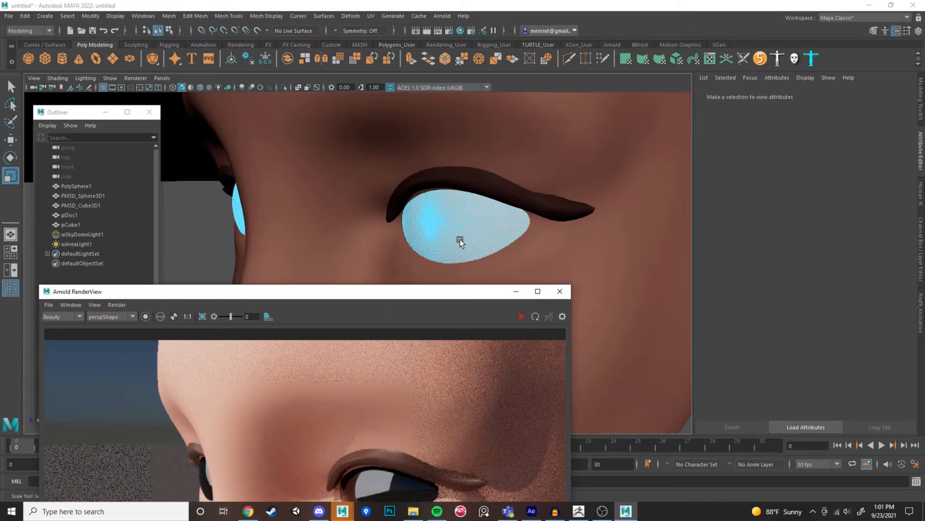
scroll(460, 241, "up", 4)
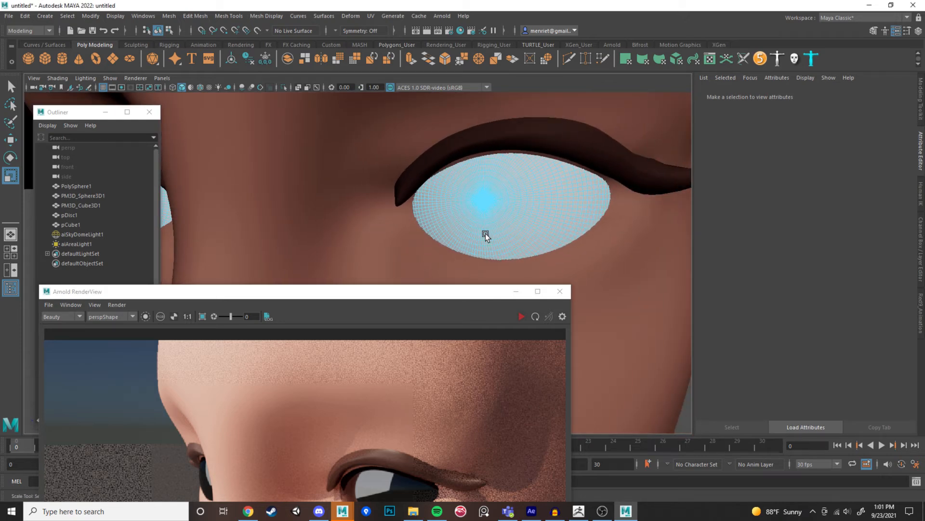
right_click(555, 214)
left_click(593, 194)
Assign a new Arnold aiStandardSurface material to the eyeball mesh and name it eyeballMat.
right_click(544, 197)
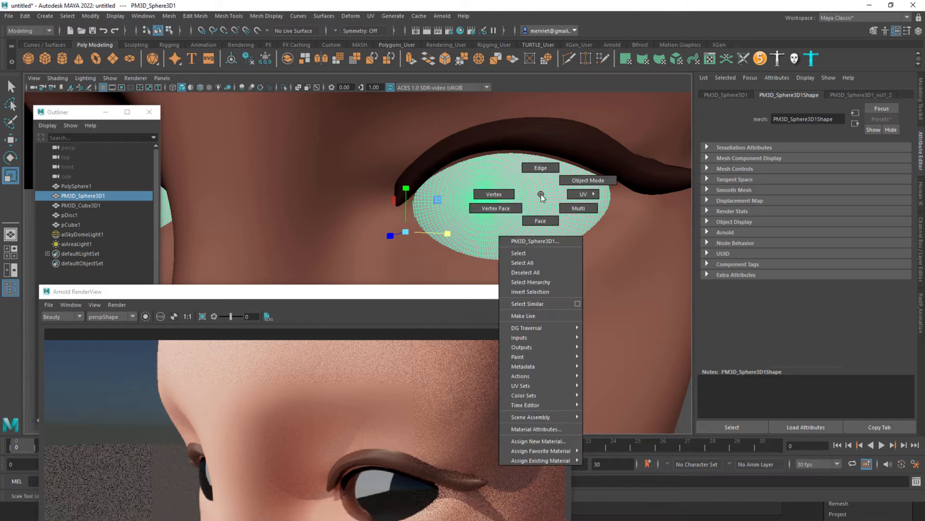
left_click(544, 440)
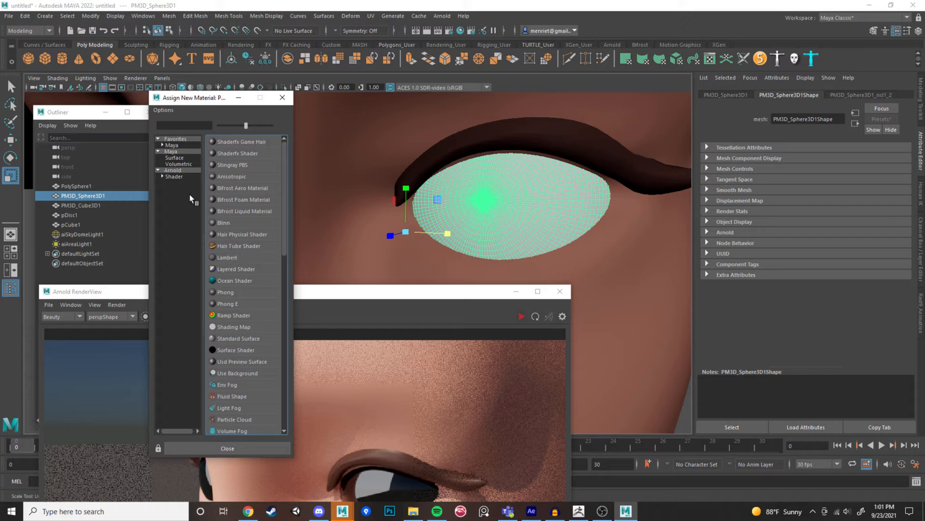
left_click(178, 172)
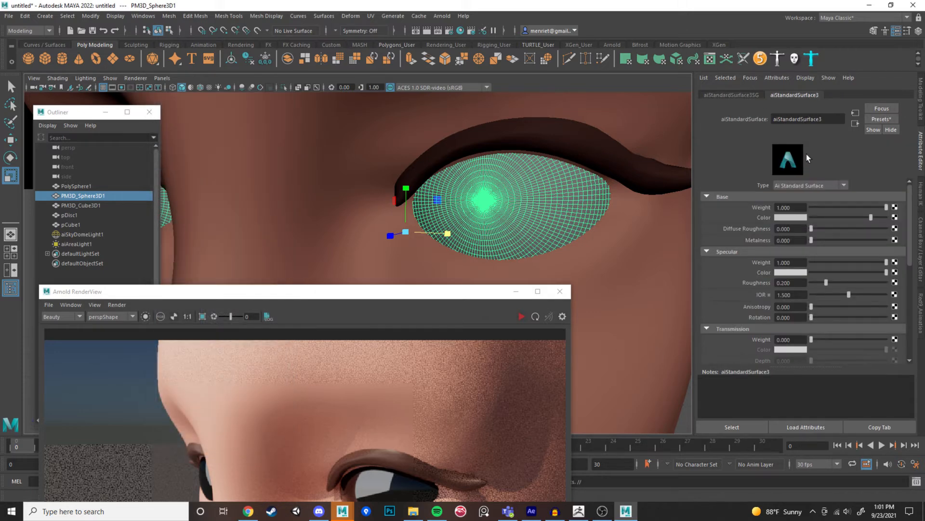
double_click(818, 119)
type("eyeballMat")
key("Return")
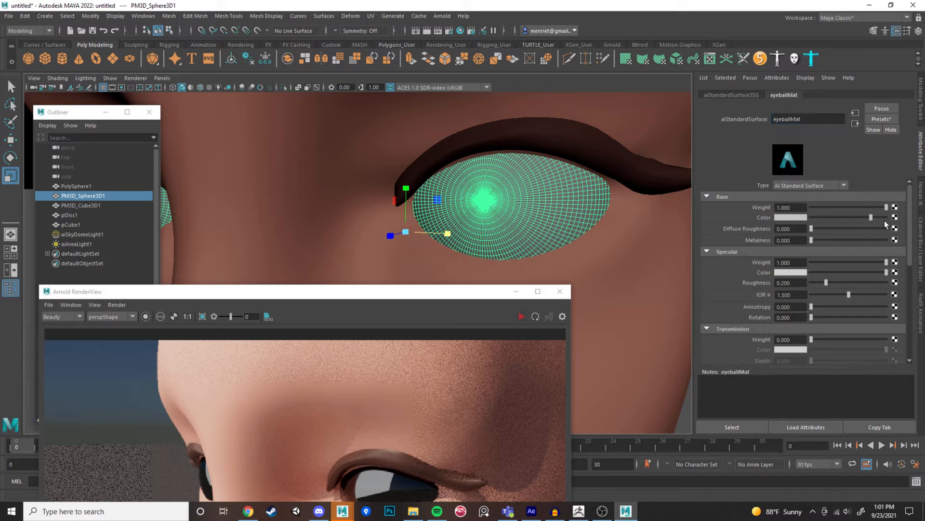
Give eyeballMat a very pale pinkish-white base color and set its specular roughness to about 0.013.
left_click_drag(872, 223, 889, 221)
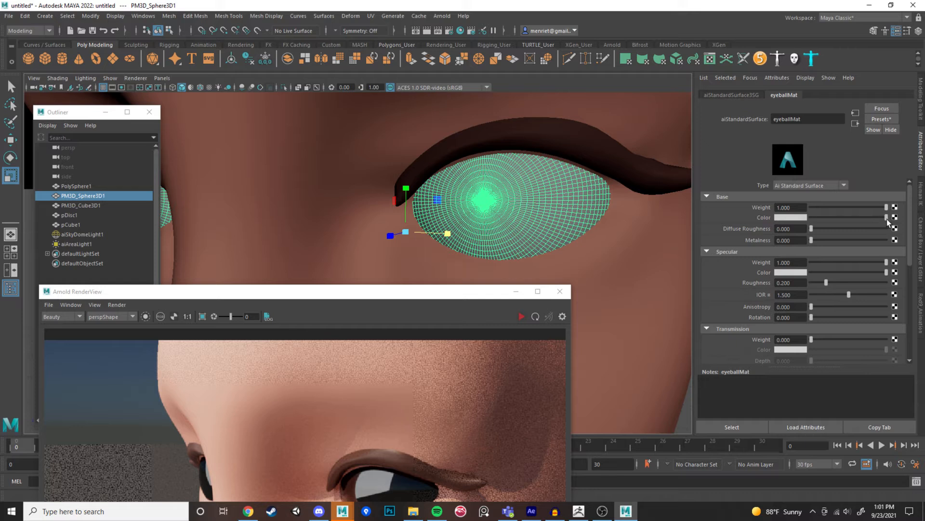
left_click(793, 217)
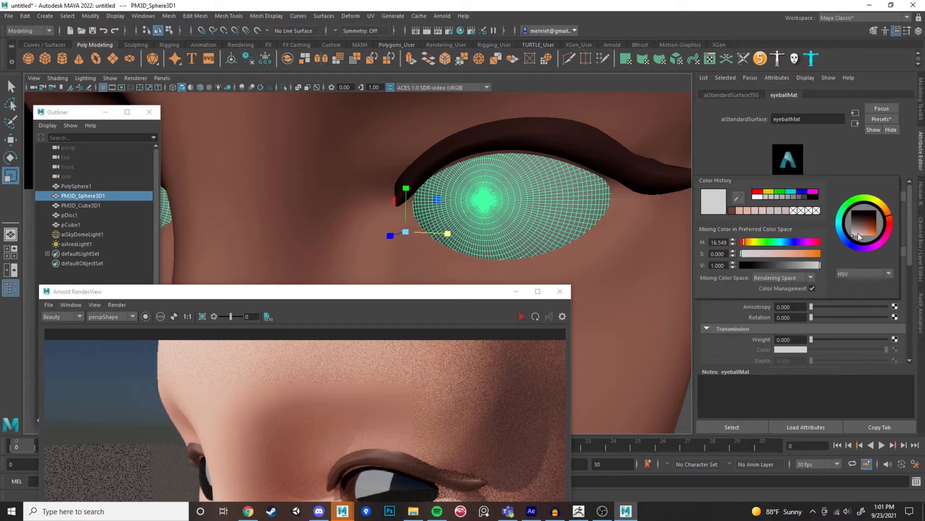
left_click_drag(857, 237, 891, 228)
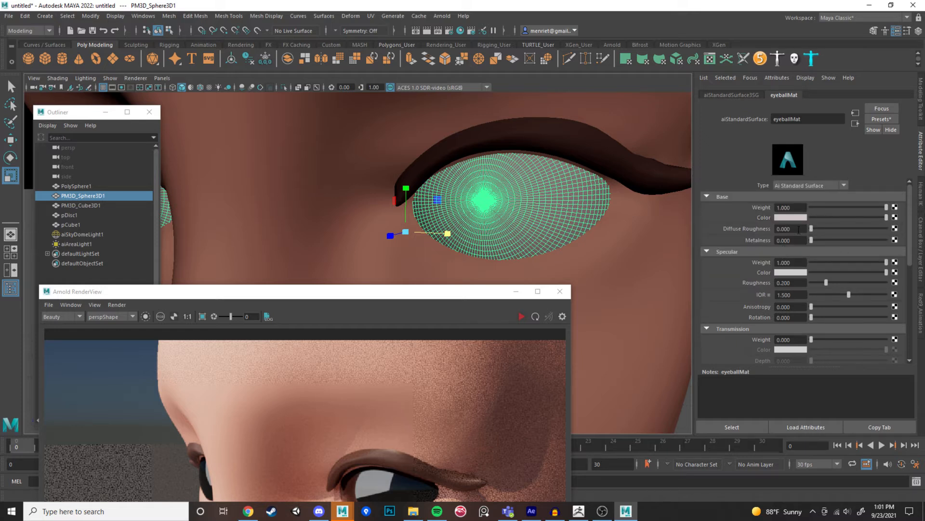
left_click_drag(826, 285, 814, 285)
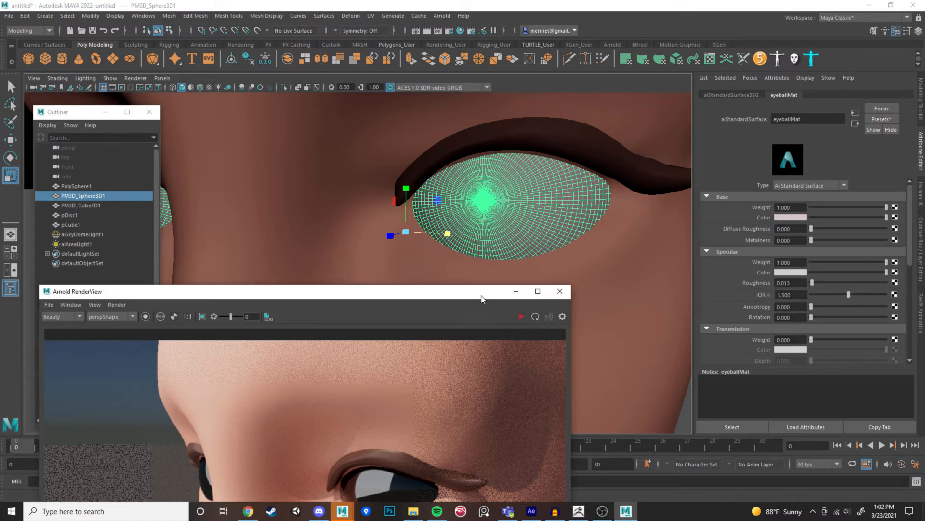
Run the Arnold render preview briefly to check the eyeball material.
left_click_drag(480, 295, 537, 255)
left_click(577, 276)
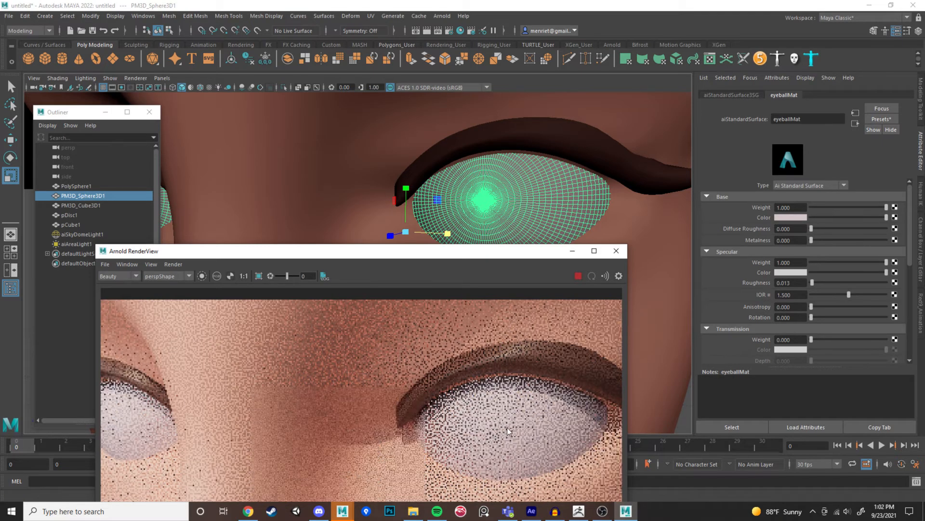
left_click(578, 276)
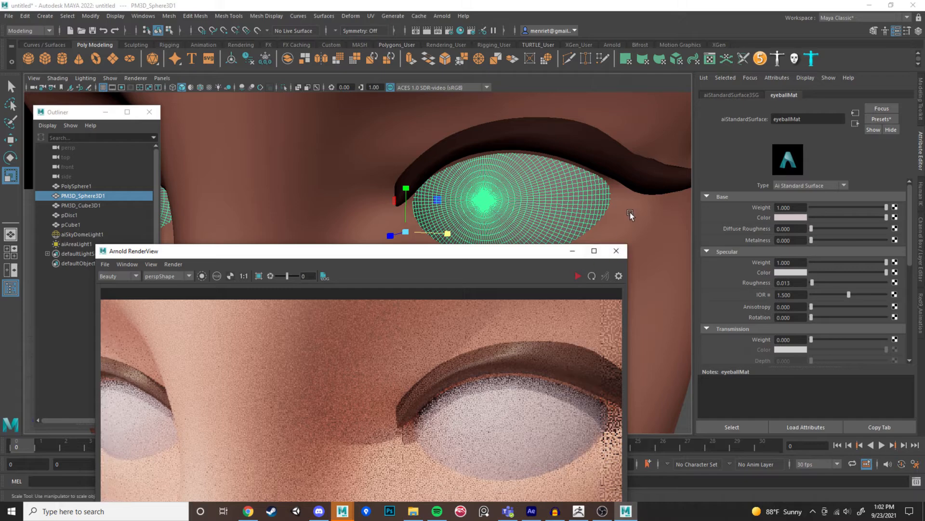
Frame the front pole of the eyeball in close-up and switch the mesh to face selection.
left_click(513, 204)
left_click_drag(512, 204, 467, 204, "alt")
middle_click_drag(357, 184, 399, 207, "alt")
scroll(398, 204, "up", 5)
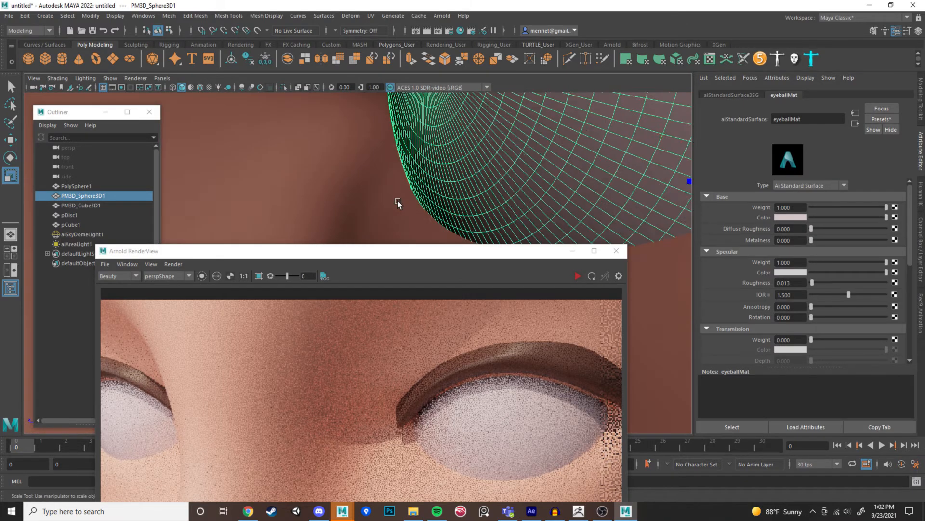
left_click_drag(399, 202, 466, 211, "alt")
middle_click_drag(465, 211, 404, 223, "alt")
scroll(498, 195, "up", 3)
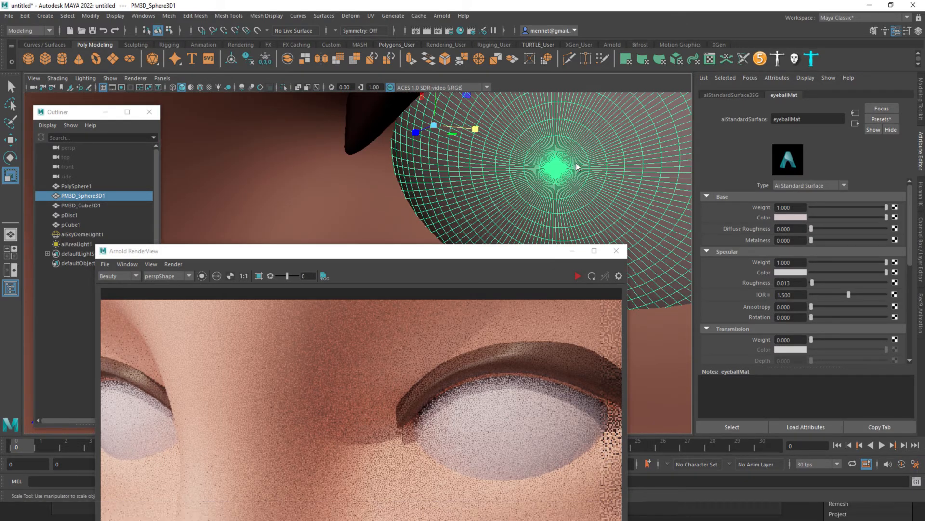
right_click_drag(576, 163, 577, 187)
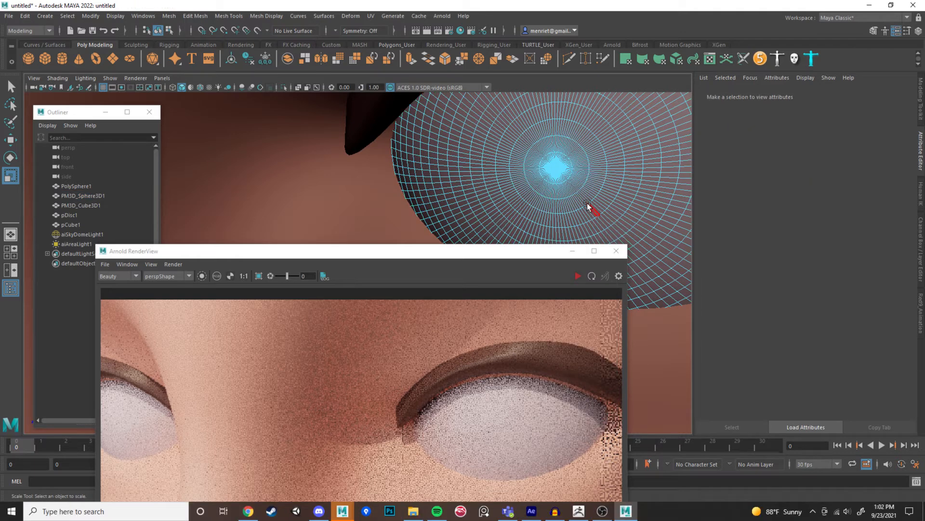
Select the full disc of faces around the eyeball's front pole, checking in wireframe display and adding the missed faces.
scroll(593, 207, "down", 3)
left_click_drag(563, 205, 504, 178, "alt")
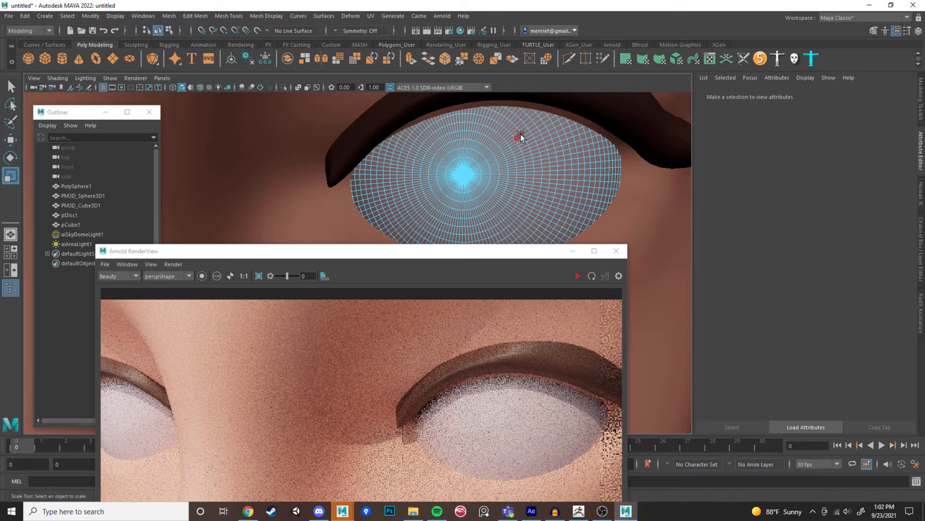
scroll(516, 129, "up", 2)
left_click_drag(516, 141, 483, 176, "alt")
key("r")
scroll(532, 208, "down", 3)
key("4")
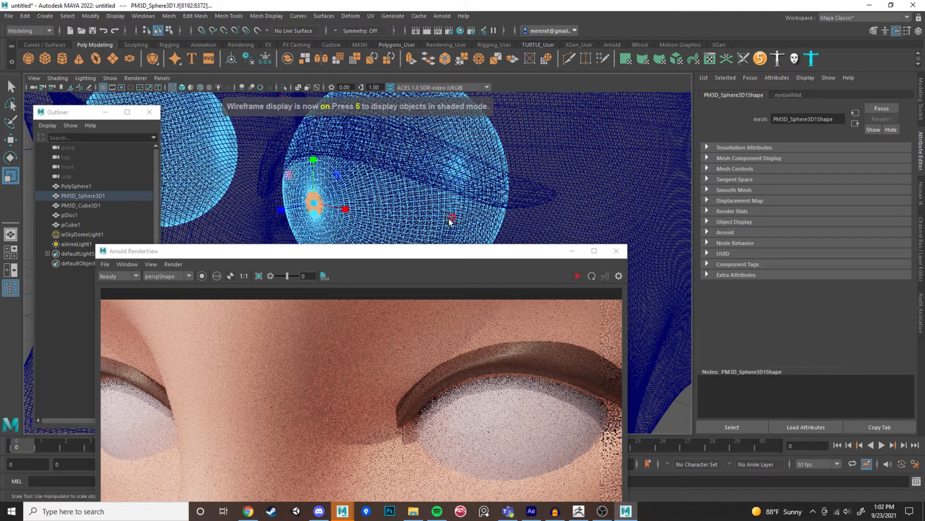
scroll(450, 221, "up", 10)
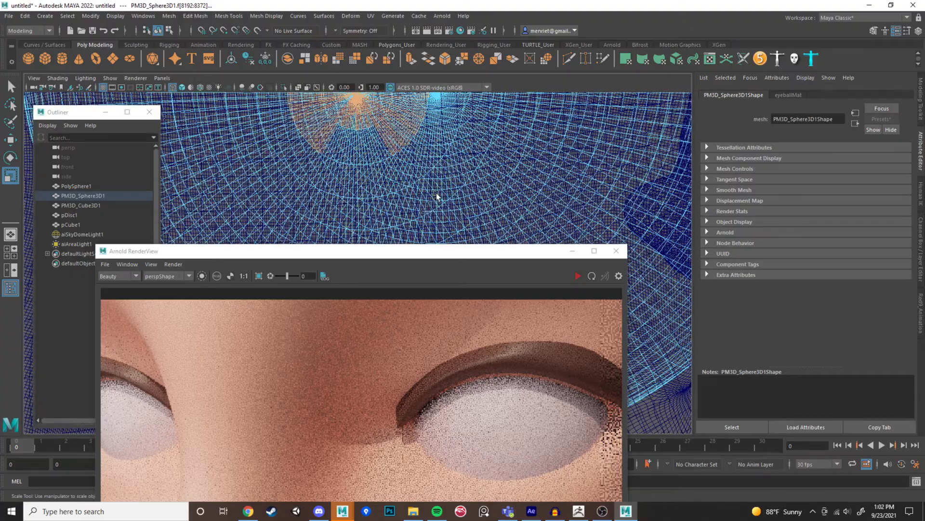
key("f")
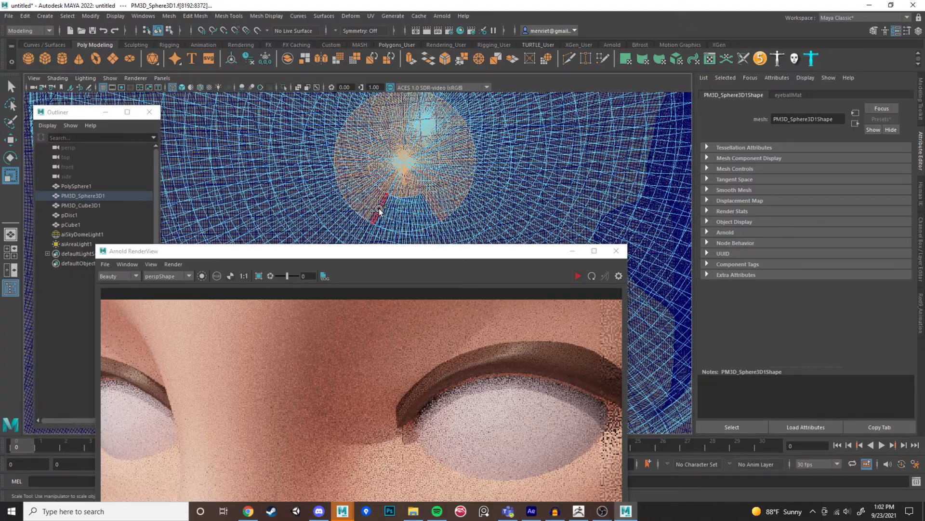
mouse_move(380, 209)
left_mouse_down("shift")
mouse_move(418, 215)
mouse_move(368, 205)
mouse_move(391, 188)
mouse_move(385, 156)
left_mouse_up("shift")
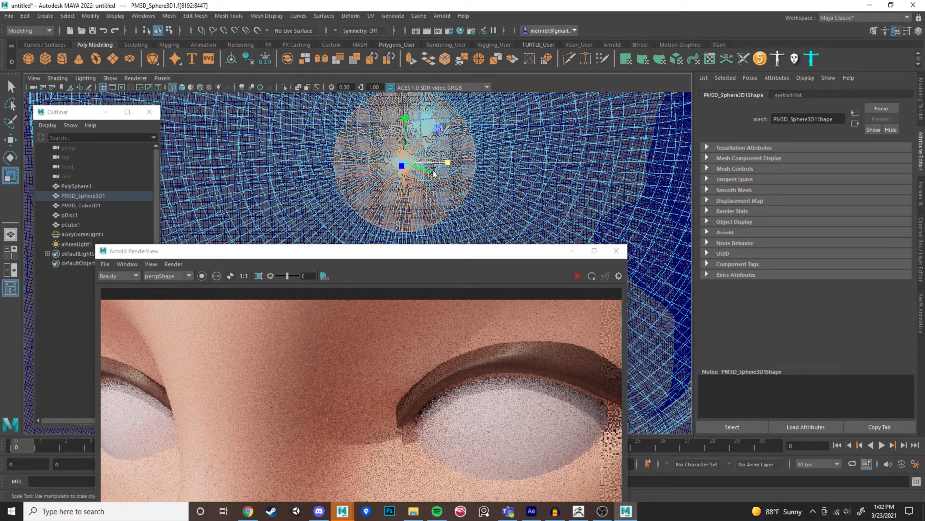
Return to shaded display and grow the pupil face selection outward by two rings.
key("5")
scroll(412, 183, "up", 5)
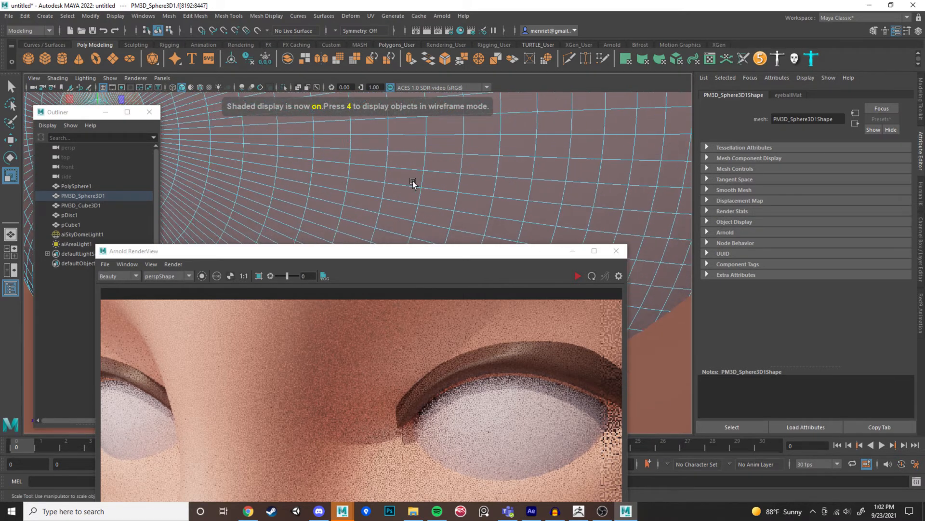
scroll(413, 183, "down", 5)
scroll(458, 160, "up", 3)
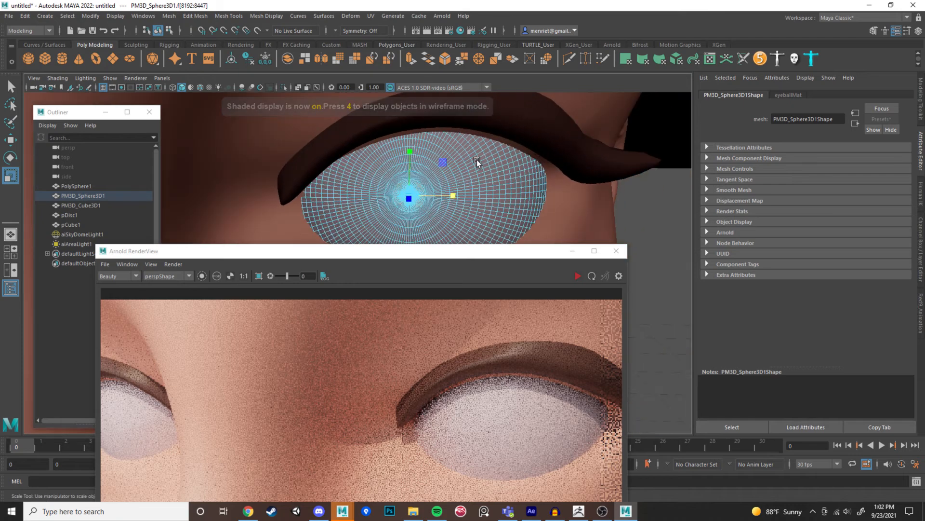
scroll(477, 160, "up", 5)
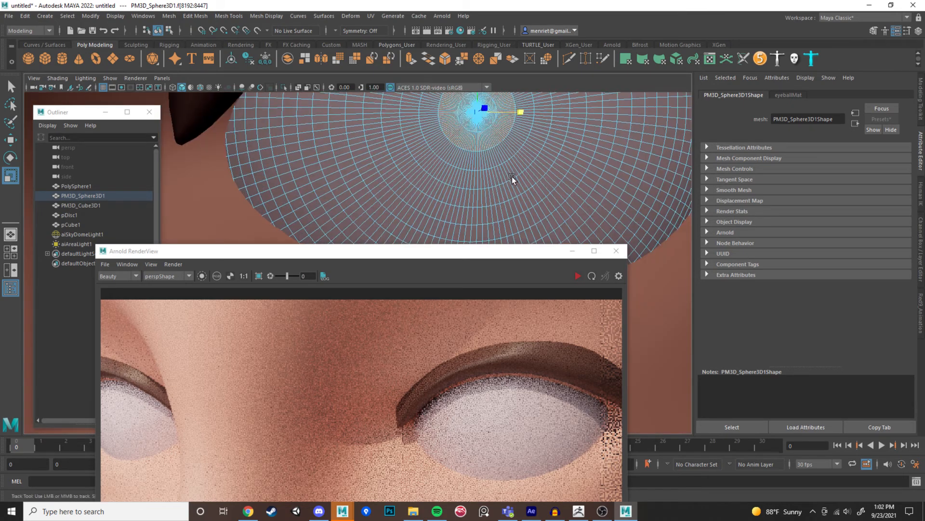
scroll(501, 188, "down", 4)
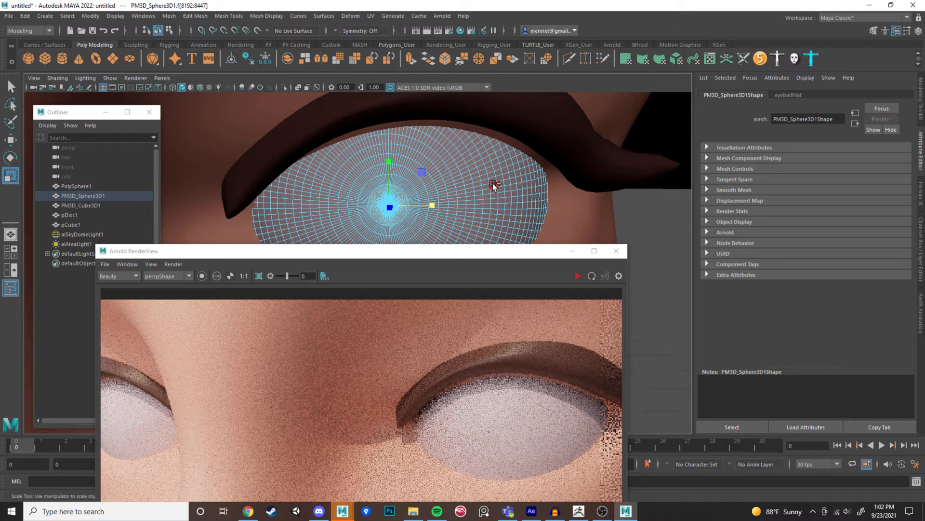
key("shift+period")
key("shift+period")
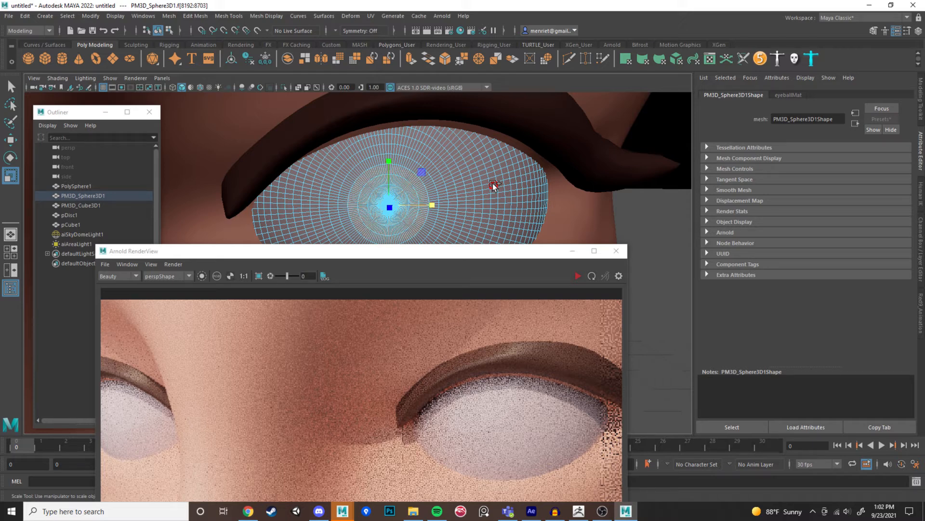
Move the render preview clear of the eye and grow the face selection by one more ring.
scroll(493, 185, "down", 2)
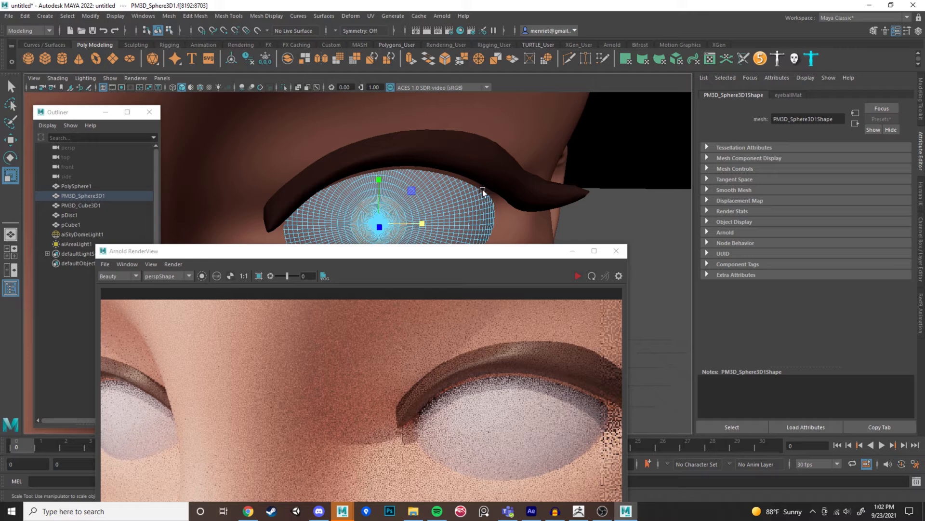
left_click_drag(462, 254, 515, 329)
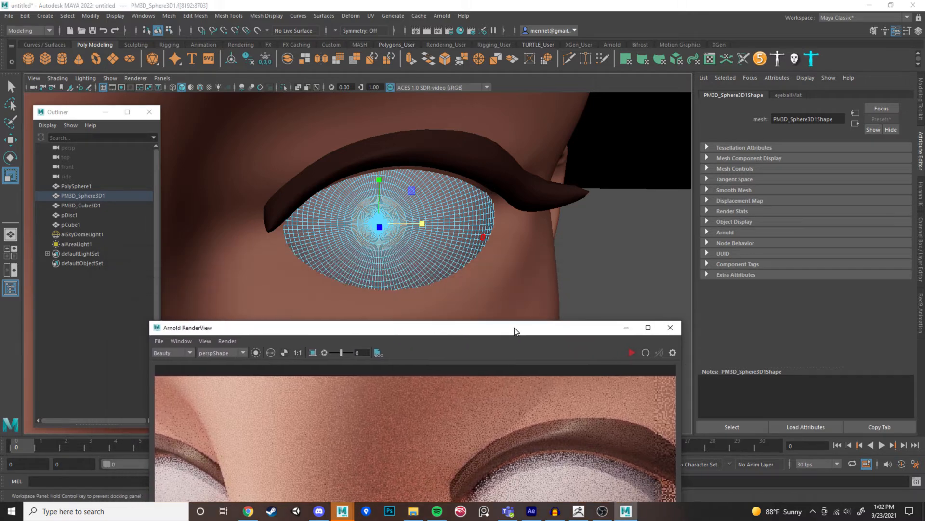
scroll(509, 251, "up", 5)
left_click_drag(502, 235, 495, 248, "alt")
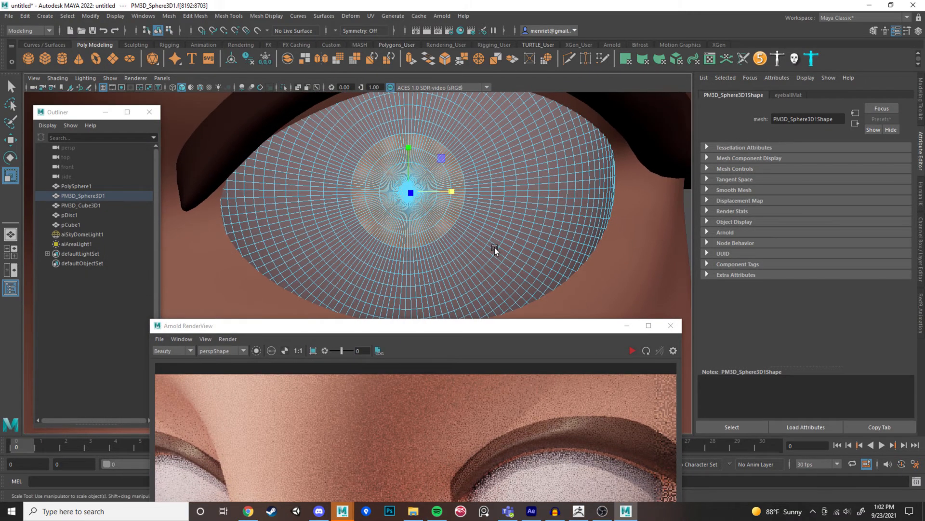
scroll(494, 248, "down", 4)
scroll(494, 248, "up", 4)
key("shift+period")
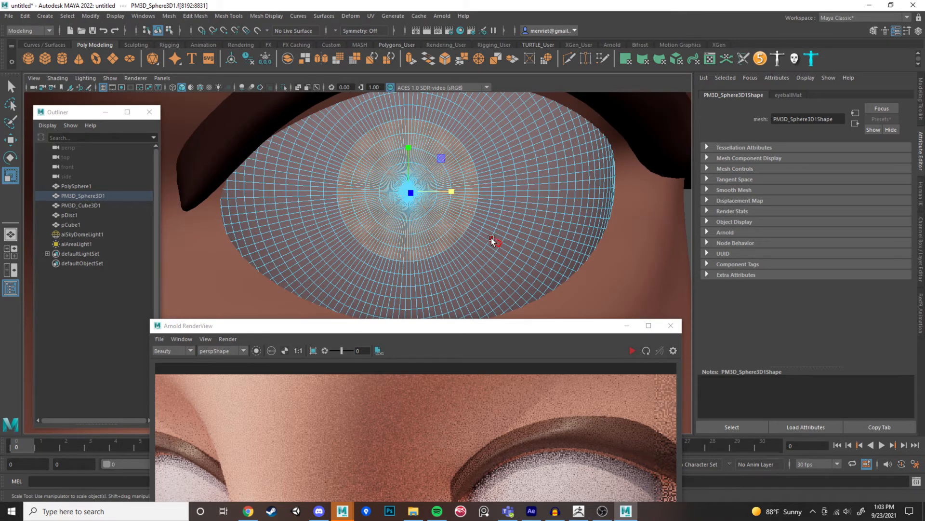
scroll(494, 247, "down", 3)
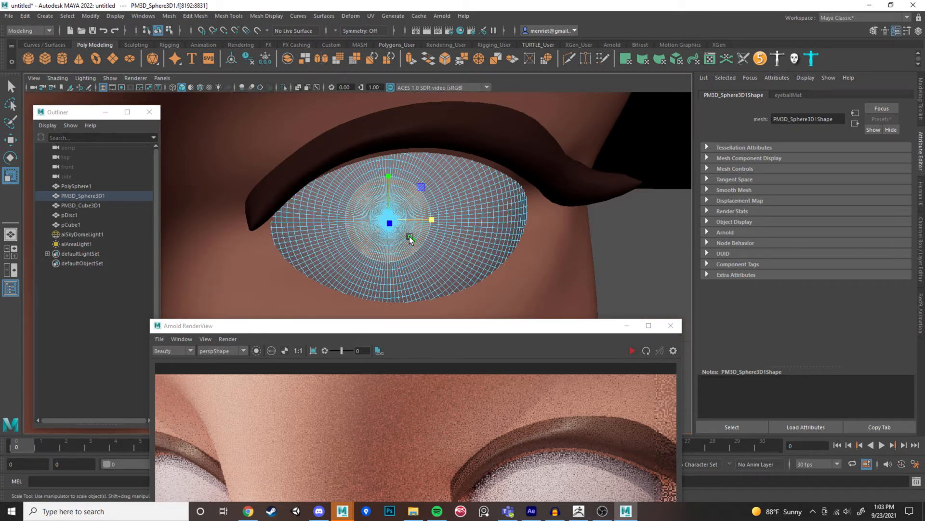
Assign a new aiStandardSurface material with a black base color to the selected eyeball faces and name it pupilMat.
right_click_drag(411, 238, 418, 483)
left_click(173, 170)
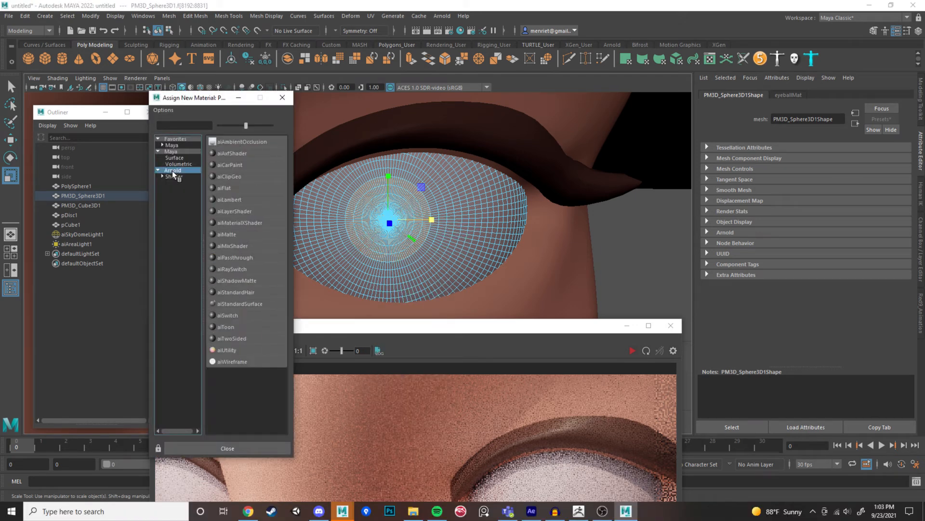
left_click(242, 303)
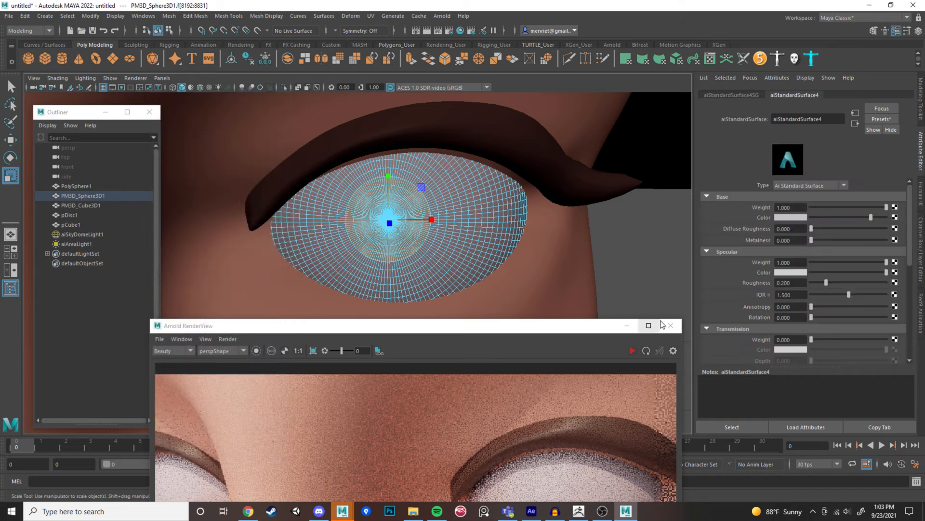
left_click_drag(869, 219, 716, 224)
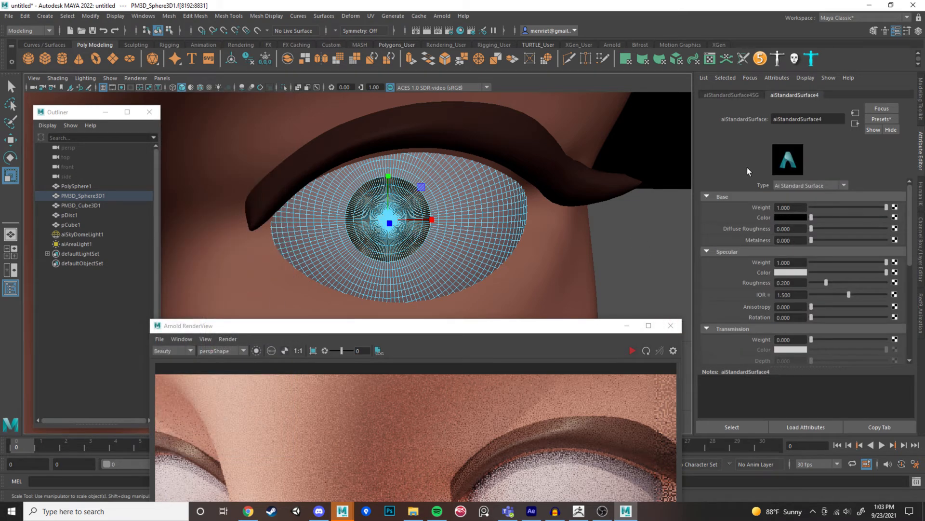
double_click(825, 119)
type("pup")
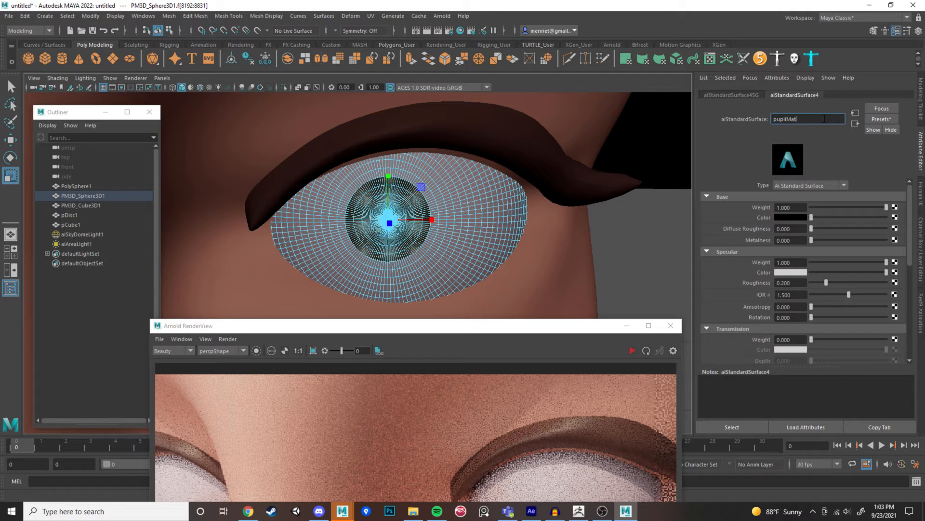
type("ilMat")
key("Return")
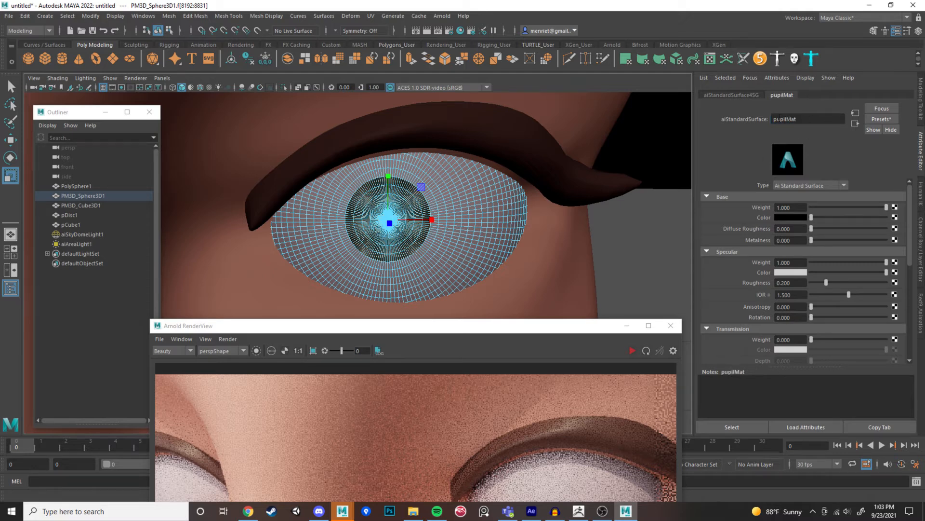
Open the Hypershade to review the scene's materials.
left_click(143, 16)
mouse_move(215, 79)
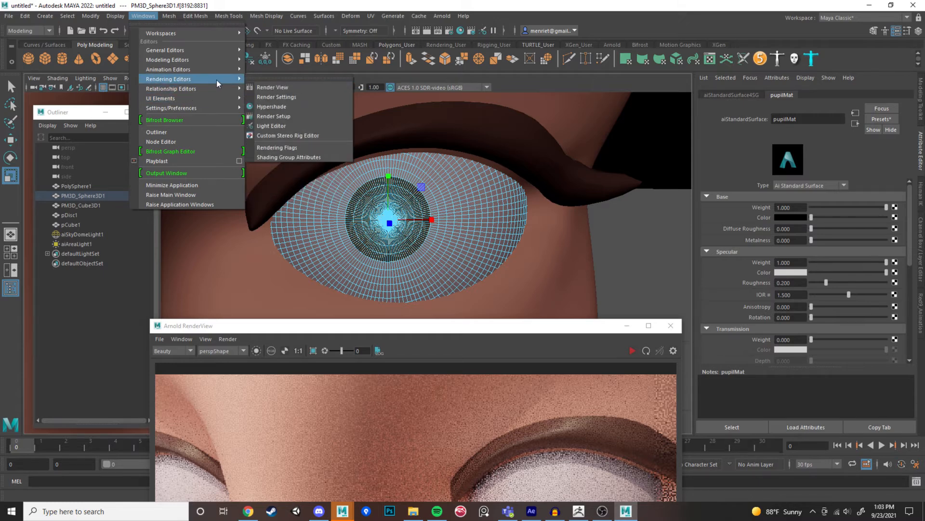
left_click(280, 106)
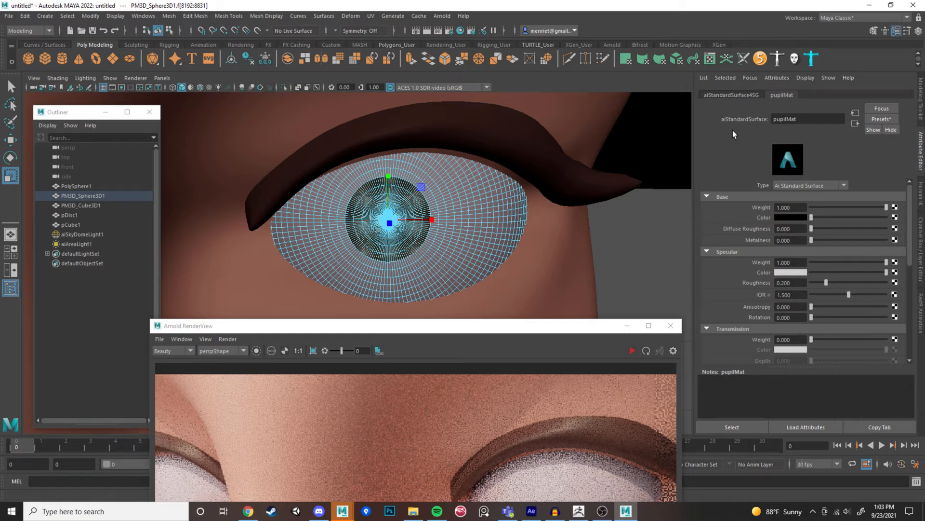
Select a single face on the eyeball a few rings below the black pupil as the start of a face loop.
mouse_move(514, 250)
left_mouse_down("alt")
mouse_move(445, 250)
mouse_move(535, 241)
mouse_move(494, 234)
mouse_move(555, 227)
mouse_move(522, 249)
left_mouse_up("alt")
scroll(535, 241, "up", 3)
scroll(527, 238, "down", 3)
scroll(528, 238, "up", 3)
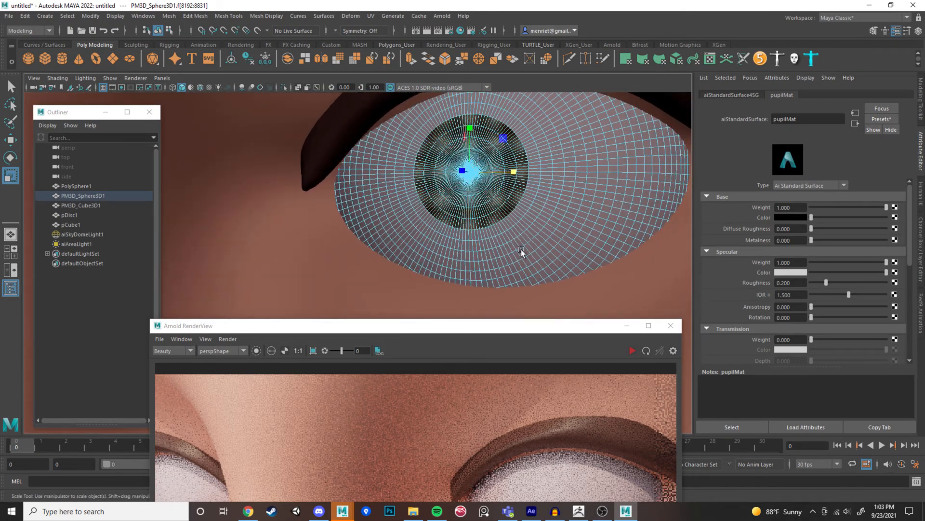
left_click(473, 256)
scroll(493, 254, "up", 3)
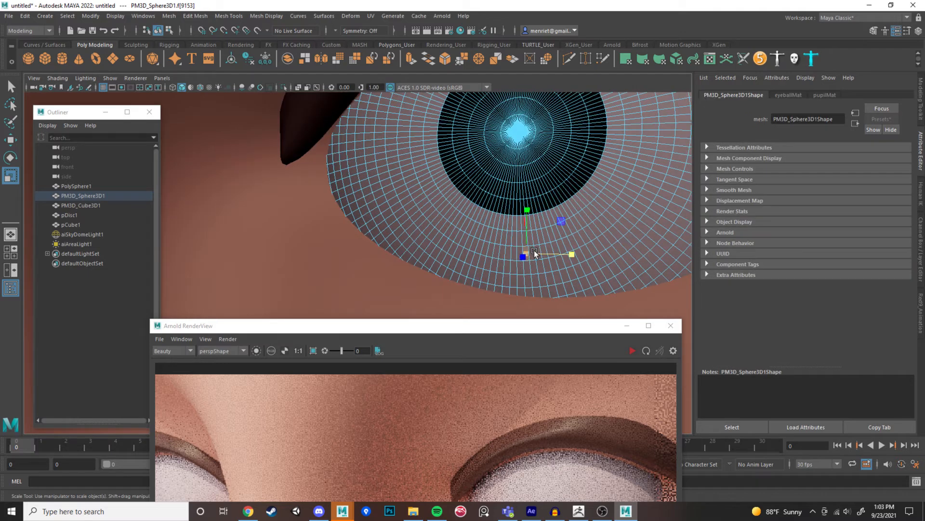
left_click(519, 248)
scroll(526, 255, "up", 5)
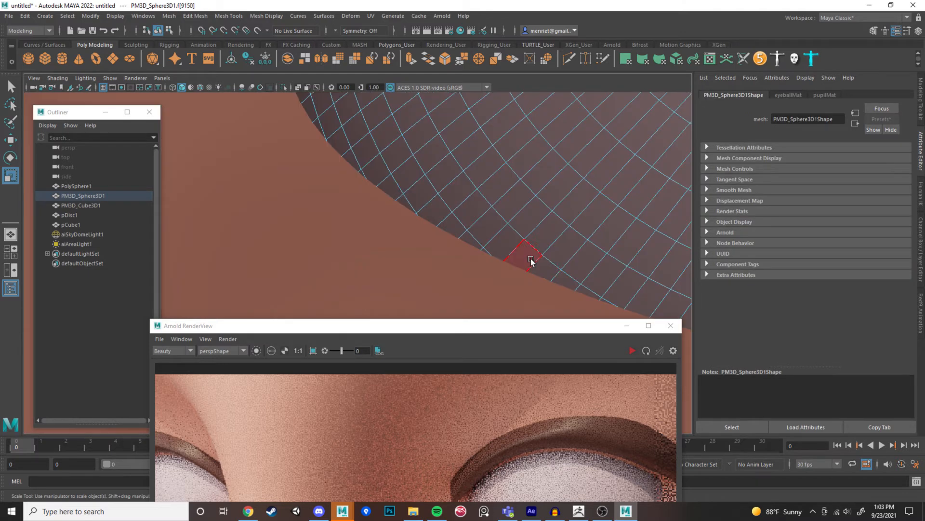
Switch to the Move tool and extend the single face into the full face loop encircling the pupil.
key("w")
scroll(548, 264, "down", 5)
middle_click_drag(547, 261, 527, 259, "alt")
right_click_drag(526, 258, 603, 259, "alt")
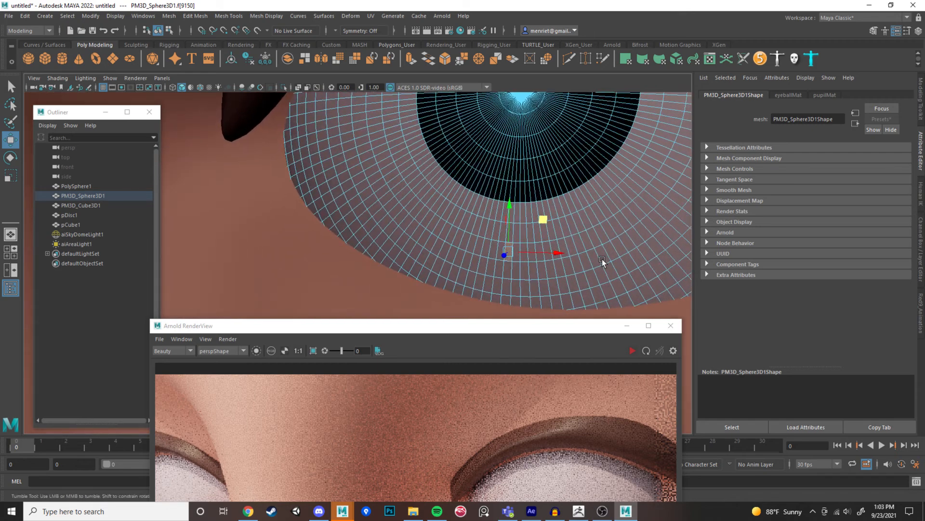
left_click_drag(603, 259, 586, 260, "alt")
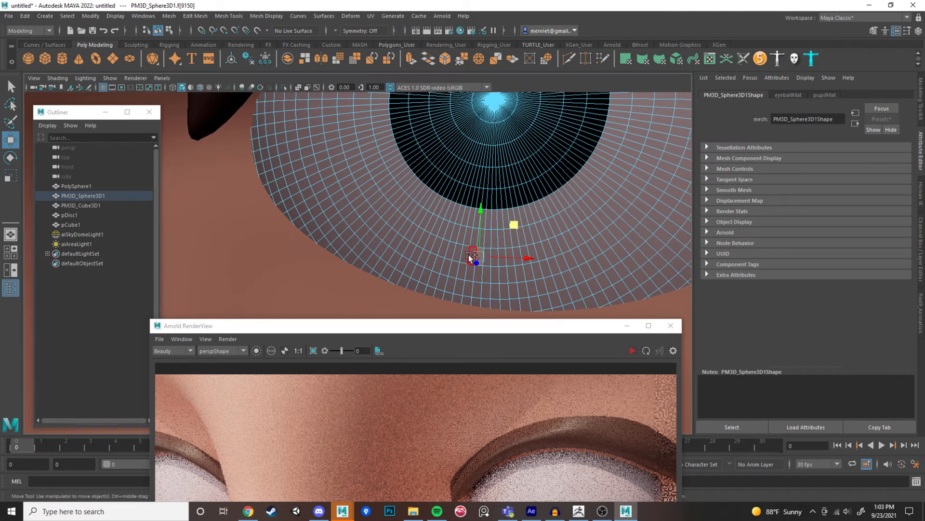
double_click(469, 256)
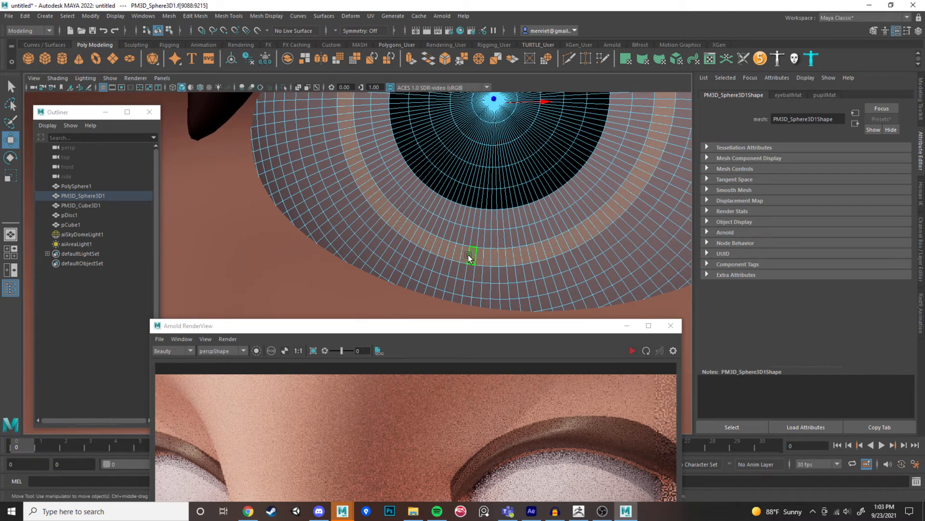
Grow the face loop selection by two rings to cover the iris area around the pupil.
scroll(474, 257, "down", 3)
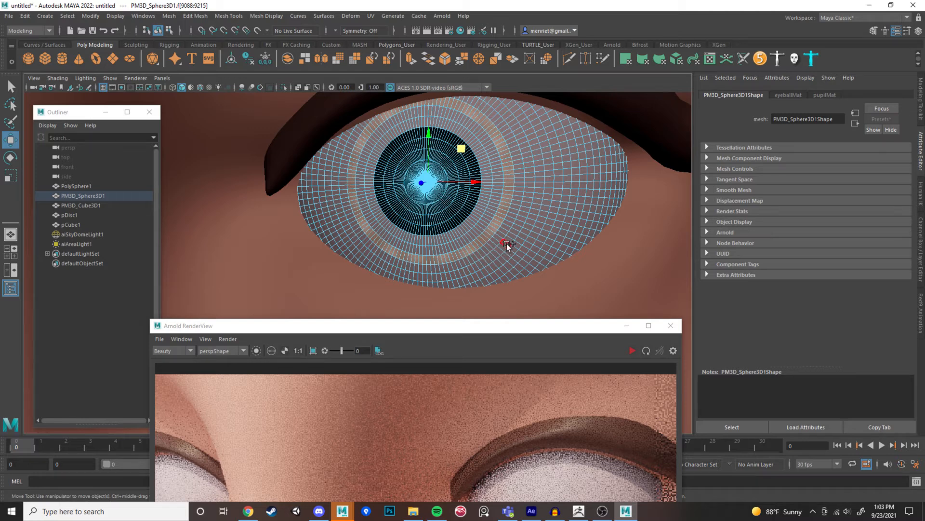
key("shift+period")
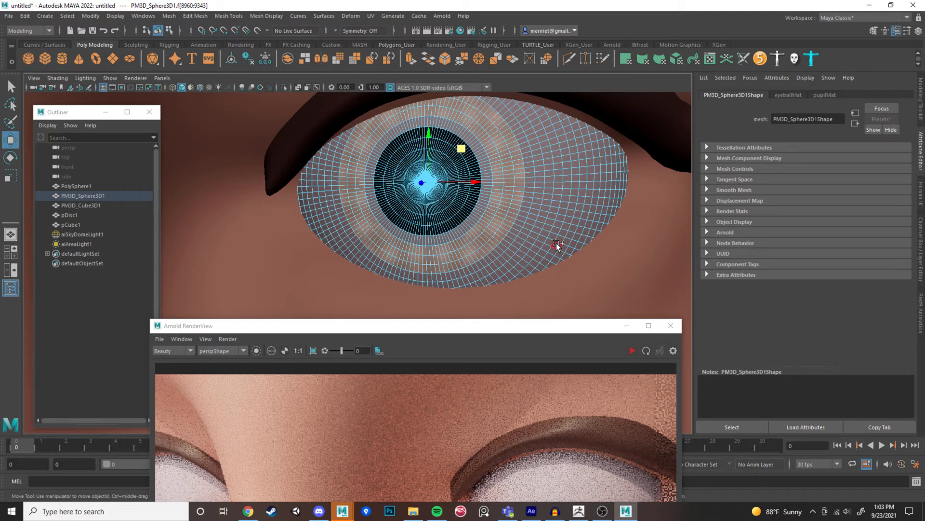
key("shift+period")
right_click_drag(556, 242, 522, 242, "alt")
left_click_drag(483, 235, 459, 236, "alt")
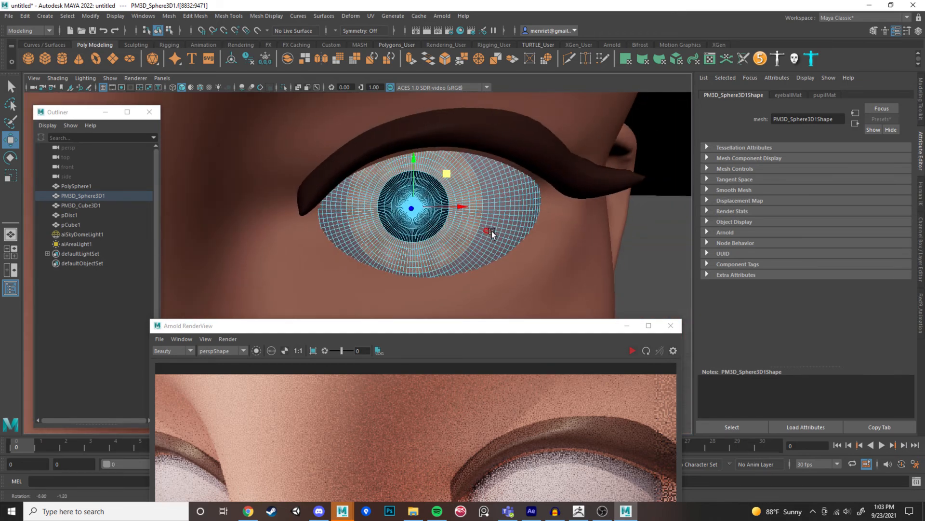
Assign a new aiStandardSurface material to the selected iris faces and give it a light violet-blue base color.
right_click(459, 237)
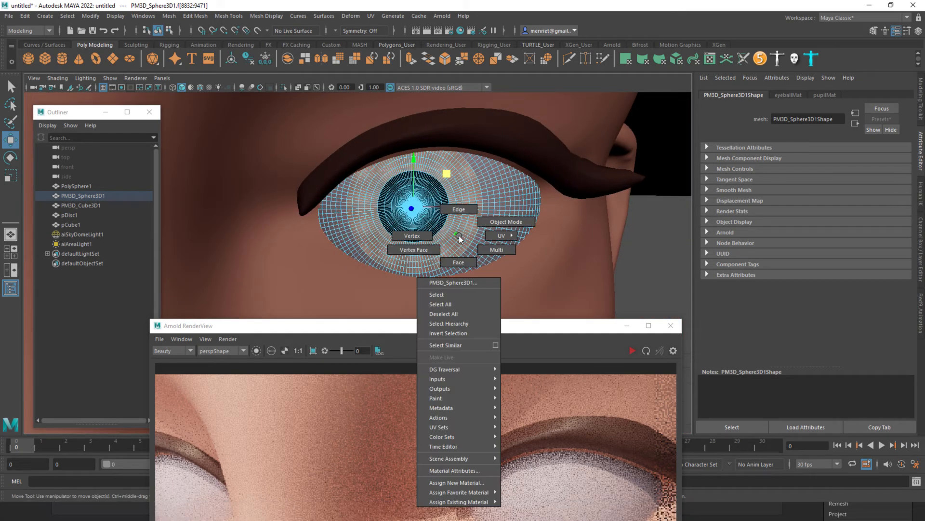
left_click(456, 482)
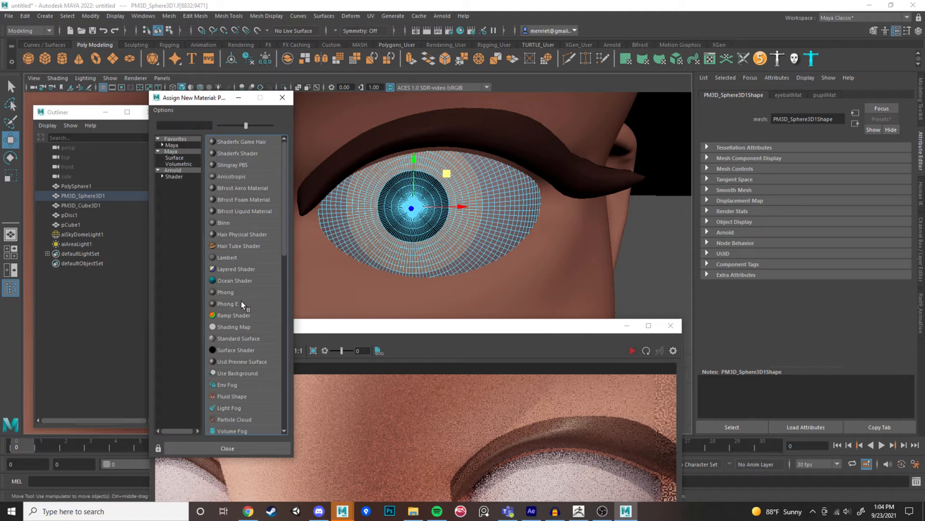
left_click(175, 171)
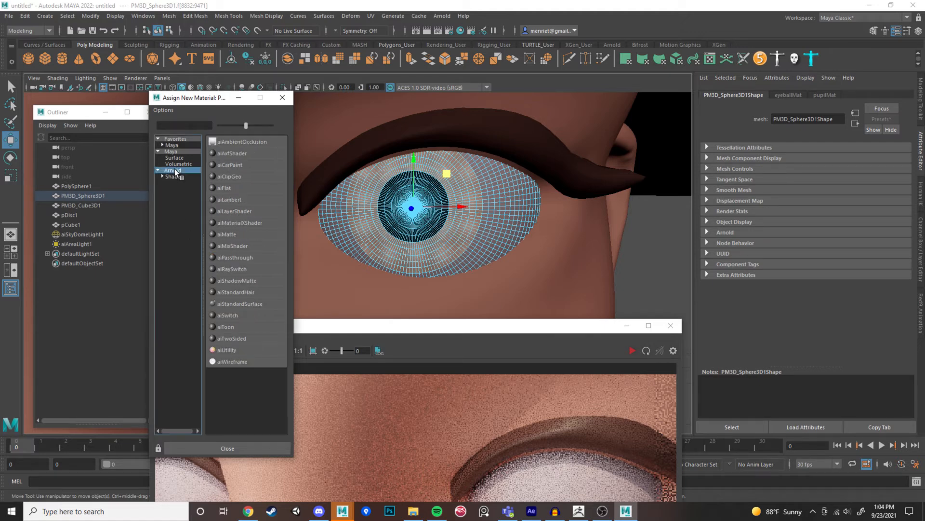
left_click(241, 303)
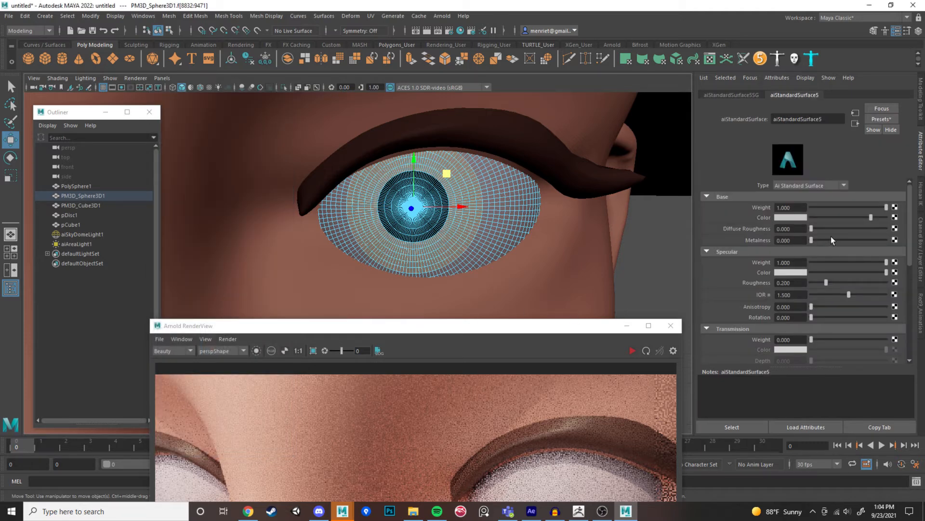
left_click(789, 217)
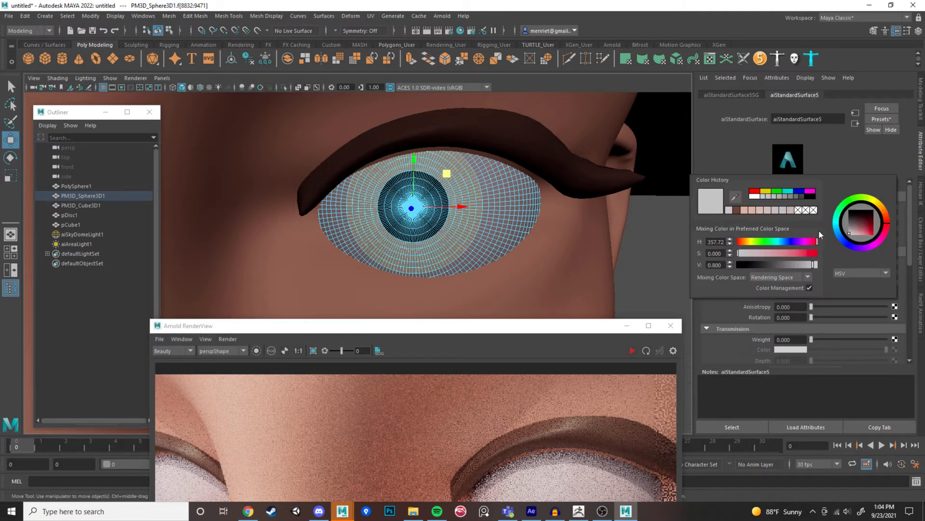
left_click(848, 245)
left_click_drag(856, 235, 862, 234)
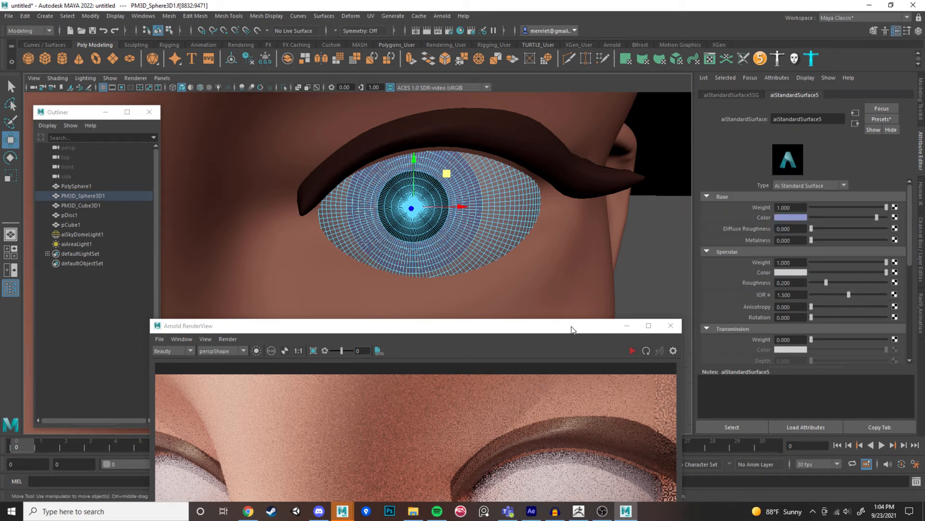
Start the live Arnold render and pull the camera back to frame the whole head with the render preview below it.
left_click_drag(571, 330, 646, 229)
left_click(708, 250)
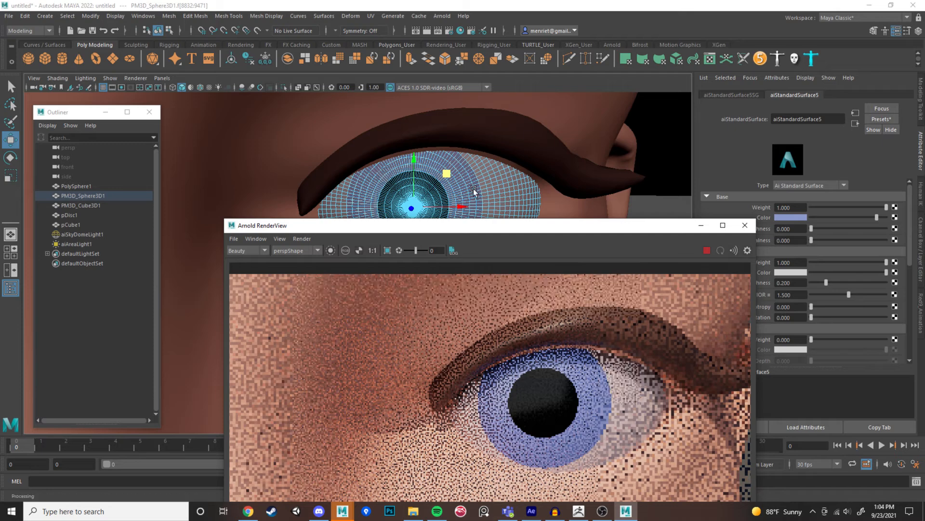
scroll(473, 189, "down", 2)
scroll(474, 172, "down", 3)
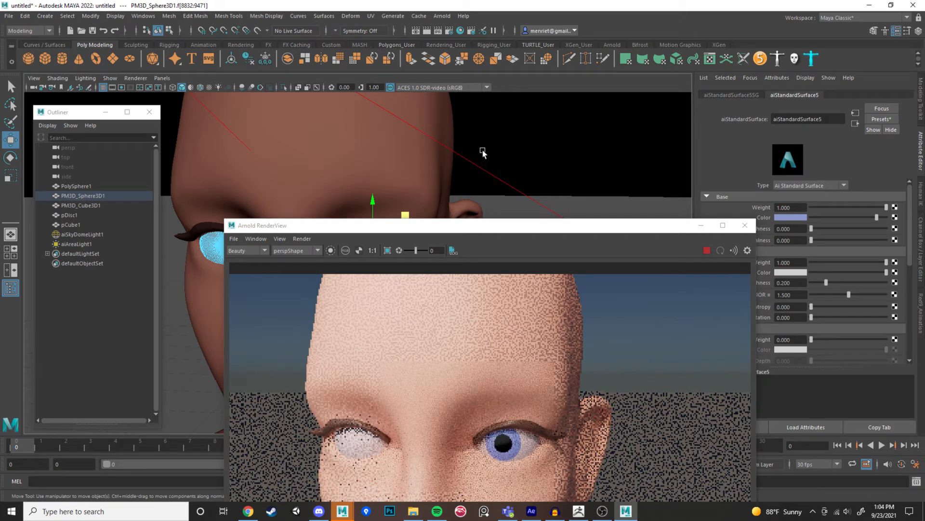
middle_click_drag(483, 150, 487, 138, "alt")
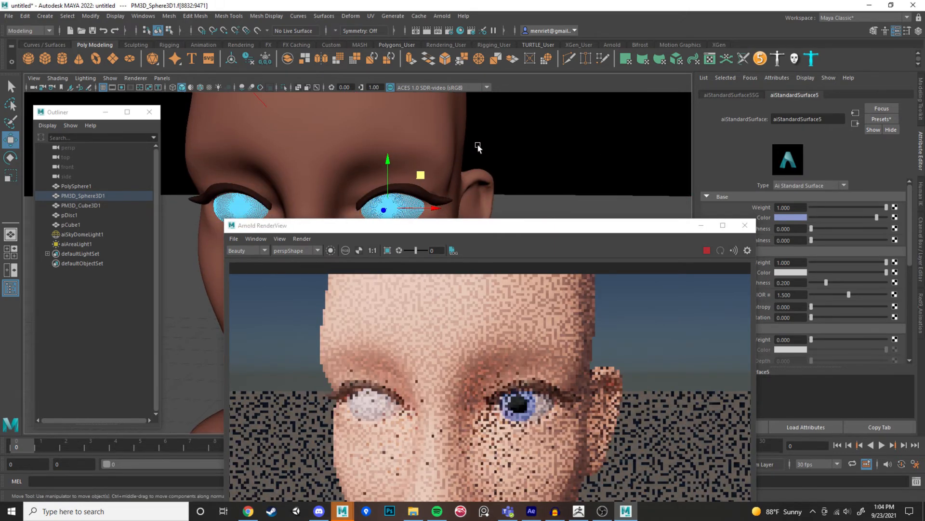
scroll(478, 148, "down", 5)
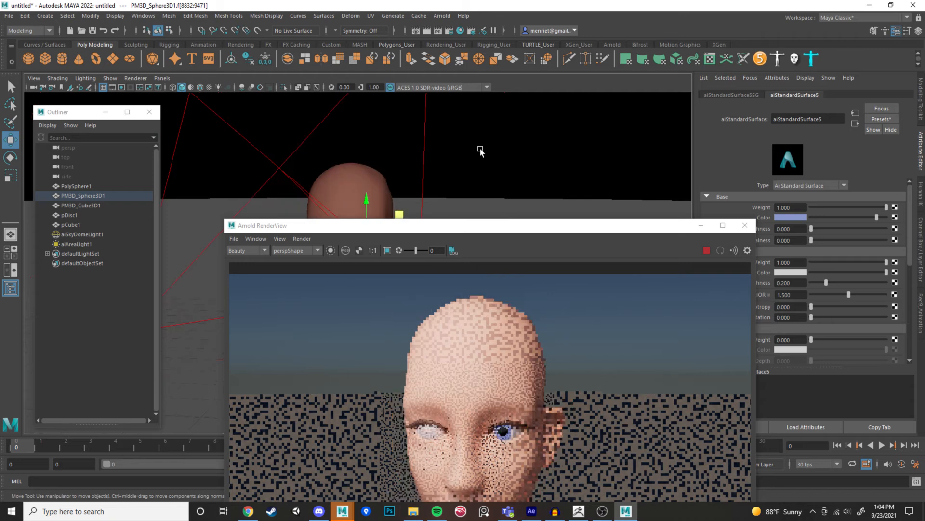
middle_click_drag(478, 147, 478, 89, "alt")
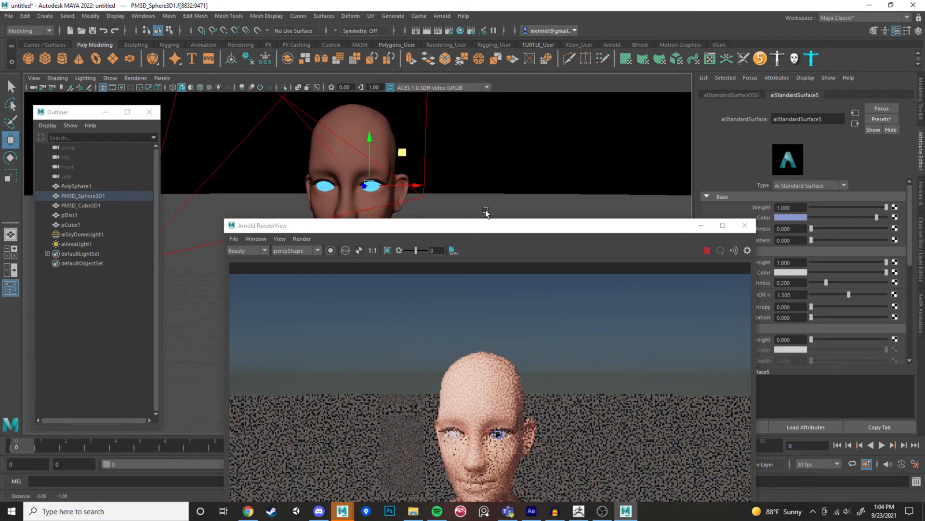
left_click_drag(487, 225, 534, 267)
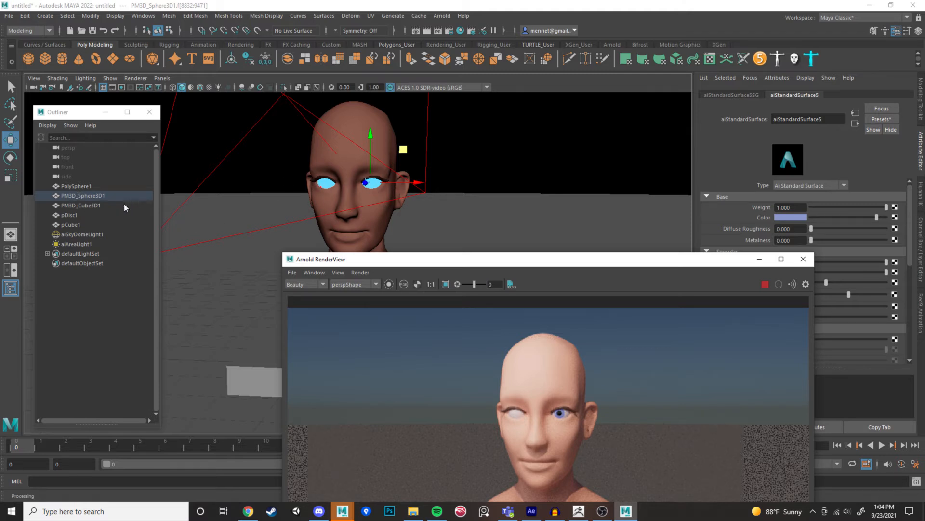
Delete all faces of the plain eyeball that has no pupil or iris.
right_click(326, 184)
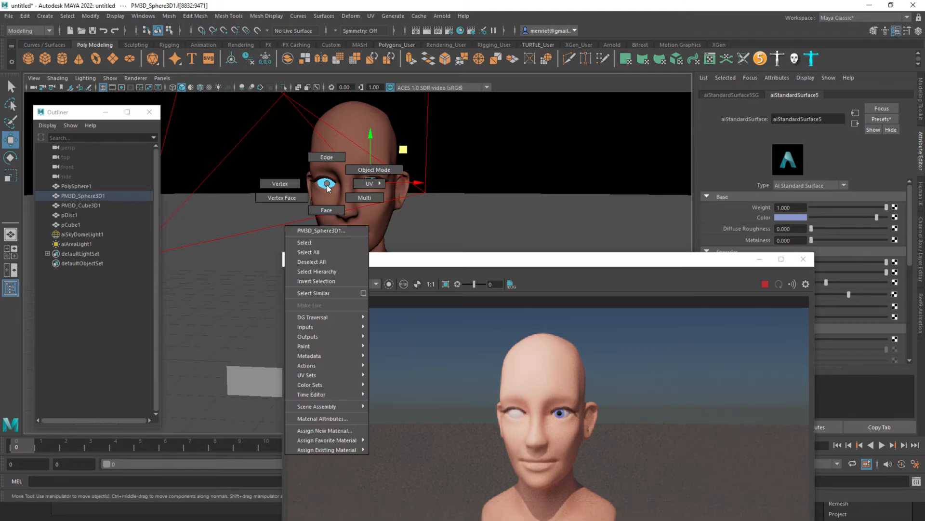
left_click(325, 182)
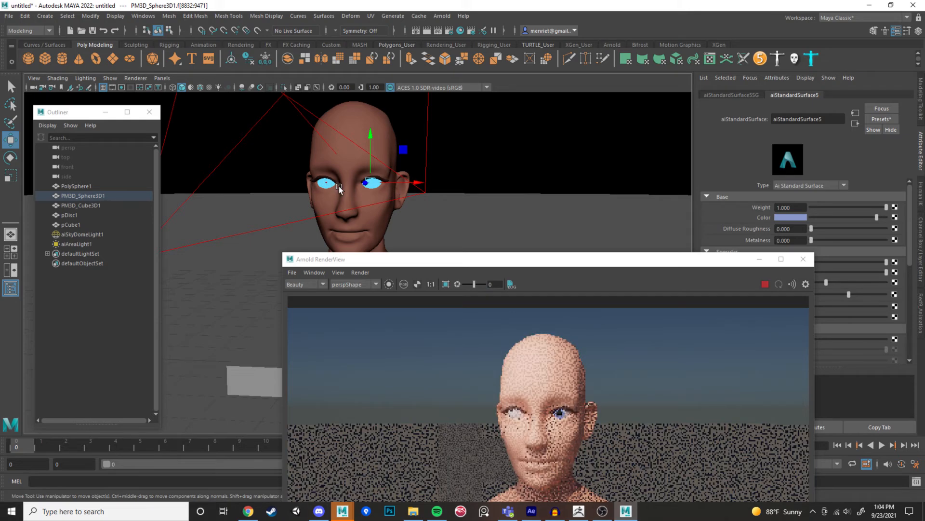
left_click(340, 186)
key("Delete")
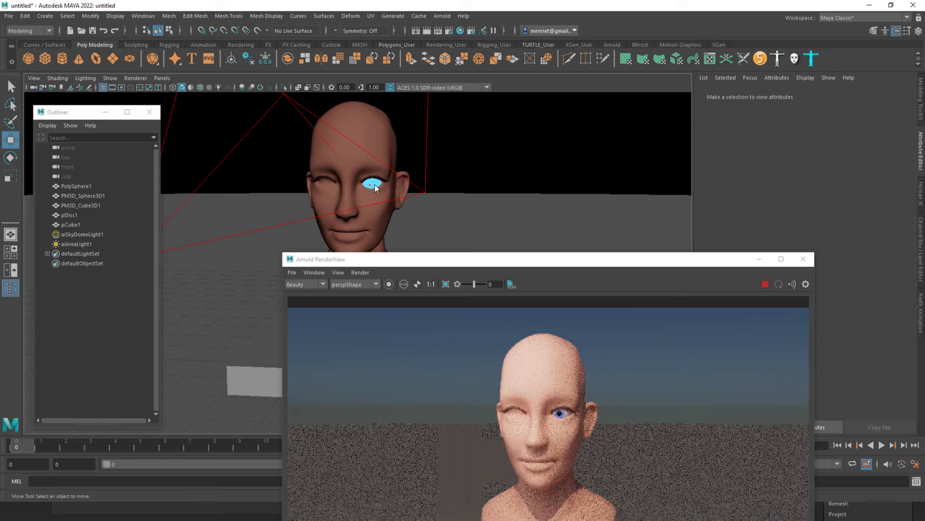
Mirror the remaining eyeball in object mode to the opposite socket and move the render preview clear of the bust.
right_click_drag(374, 186, 406, 174)
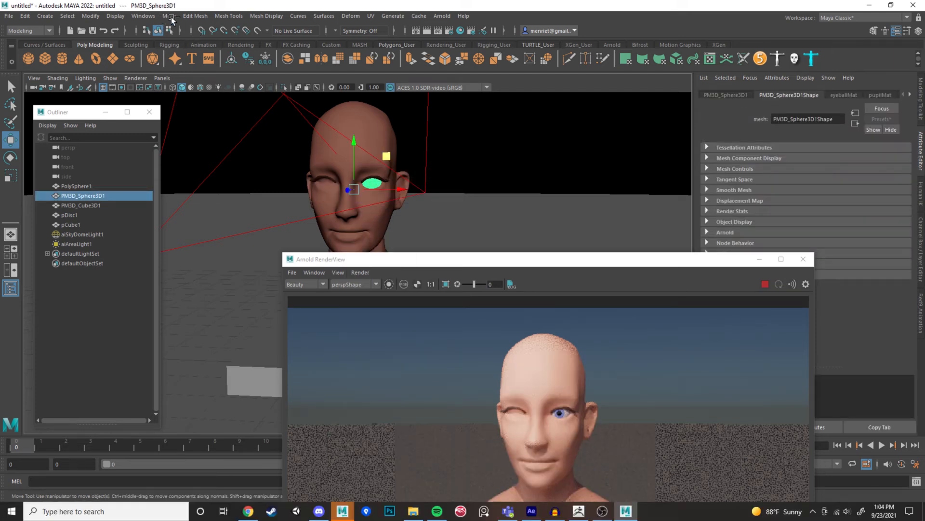
left_click(168, 16)
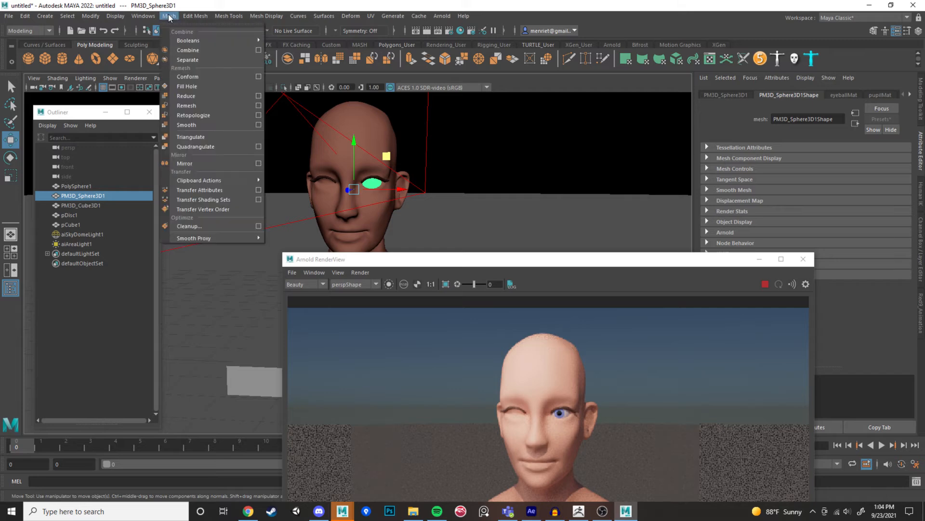
left_click(213, 166)
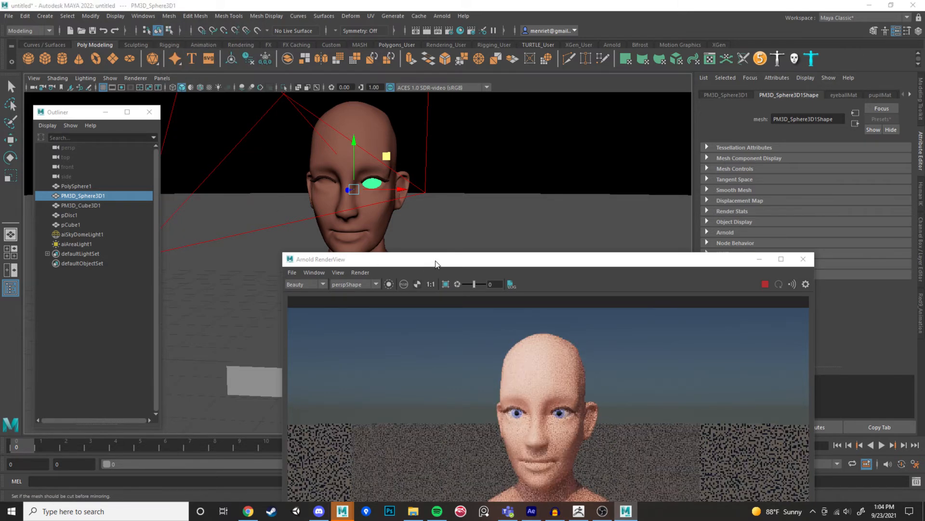
left_click_drag(436, 264, 463, 406)
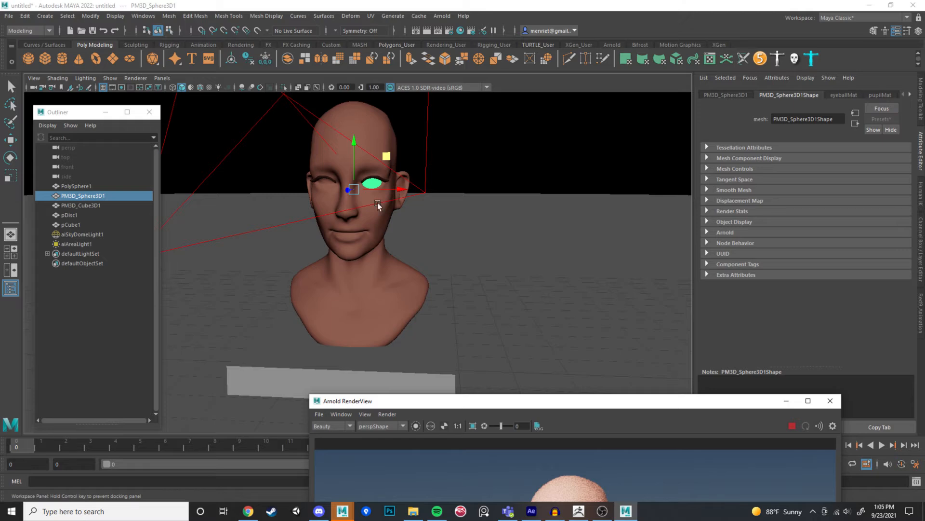
Repeat the world X mirror on the eyeball to fill the opposite socket, and check both eyes from a three-quarter view in the render preview.
key("g")
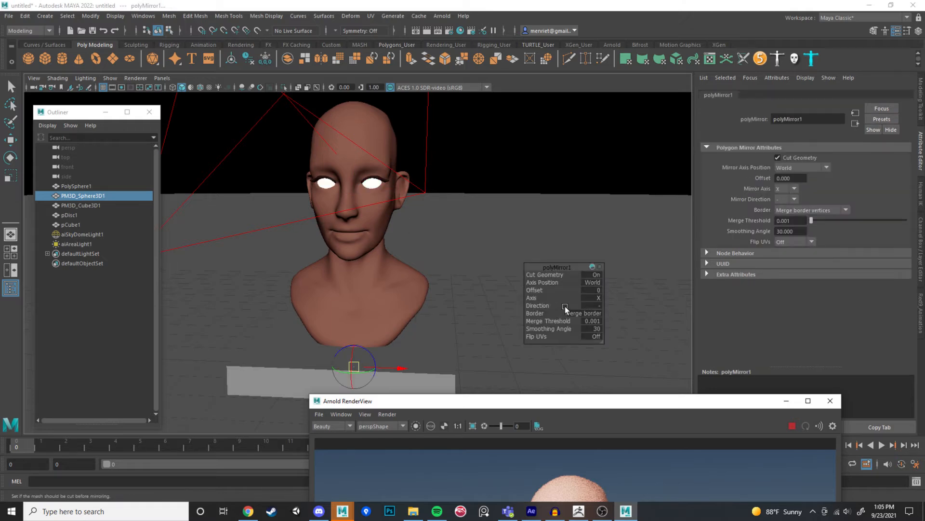
left_click_drag(556, 408, 455, 152)
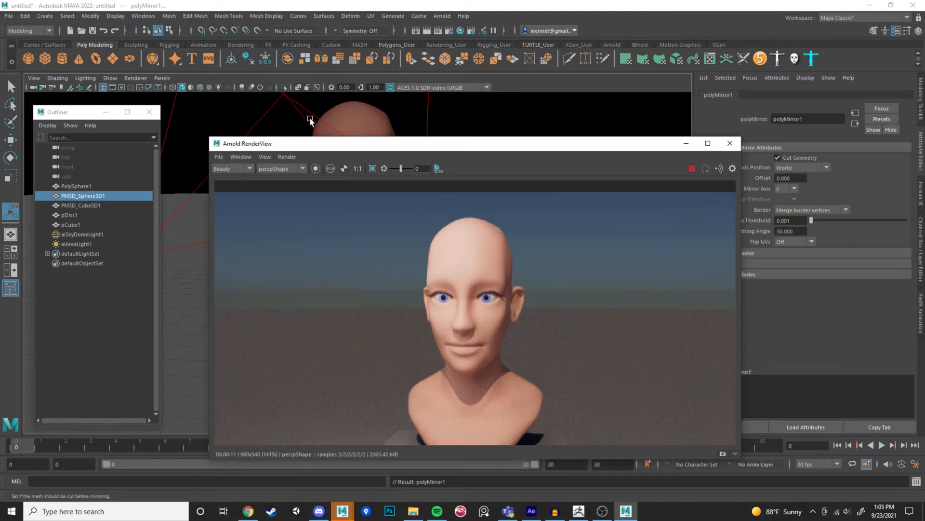
left_click_drag(454, 130, 429, 122, "alt")
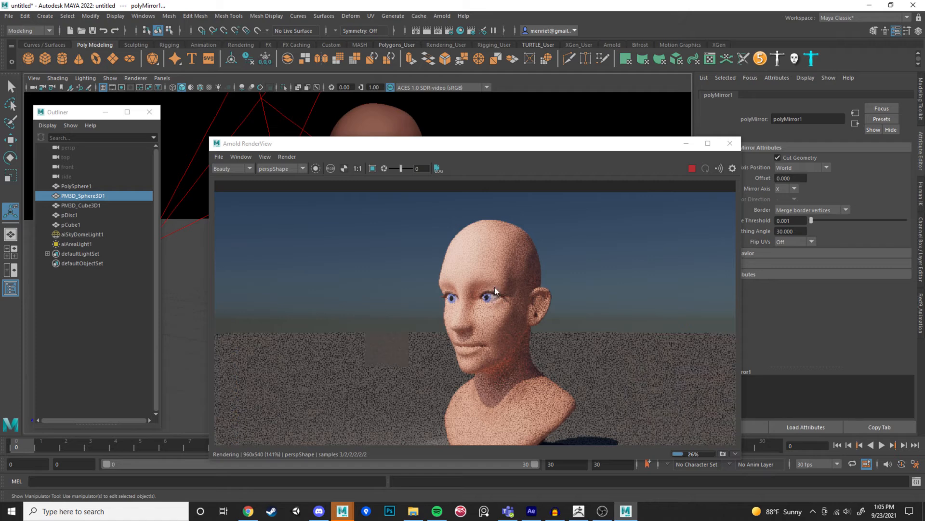
left_click_drag(477, 150, 587, 236)
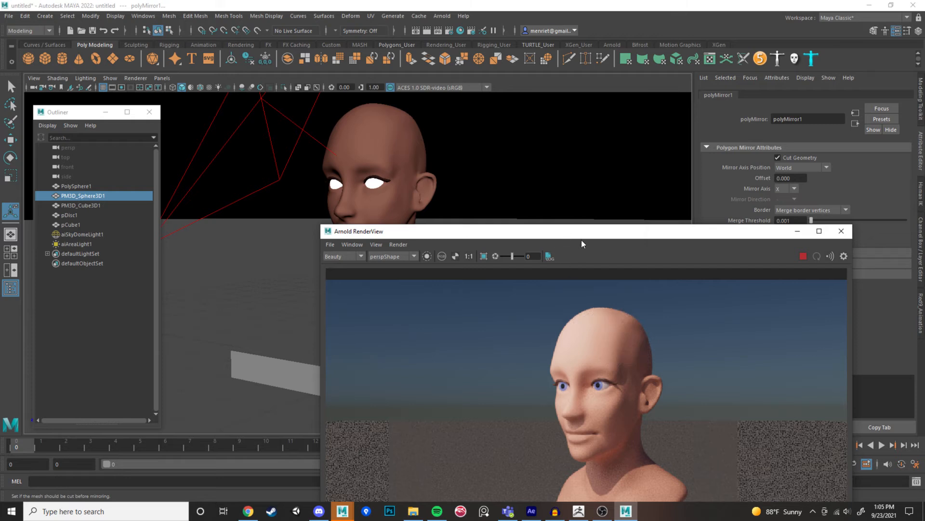
left_click_drag(581, 236, 553, 245)
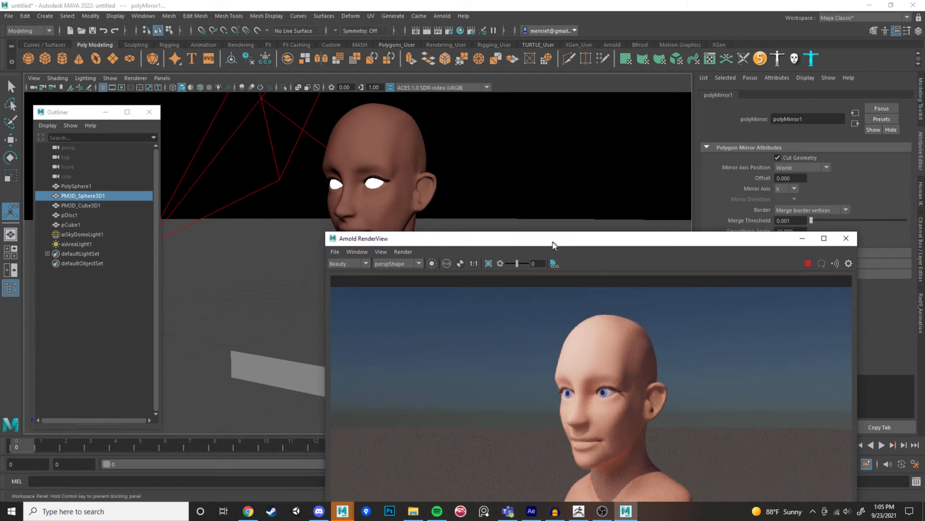
Duplicate the front area light, place the copy behind the head and rotate it to face the back of the bust.
left_click(271, 143)
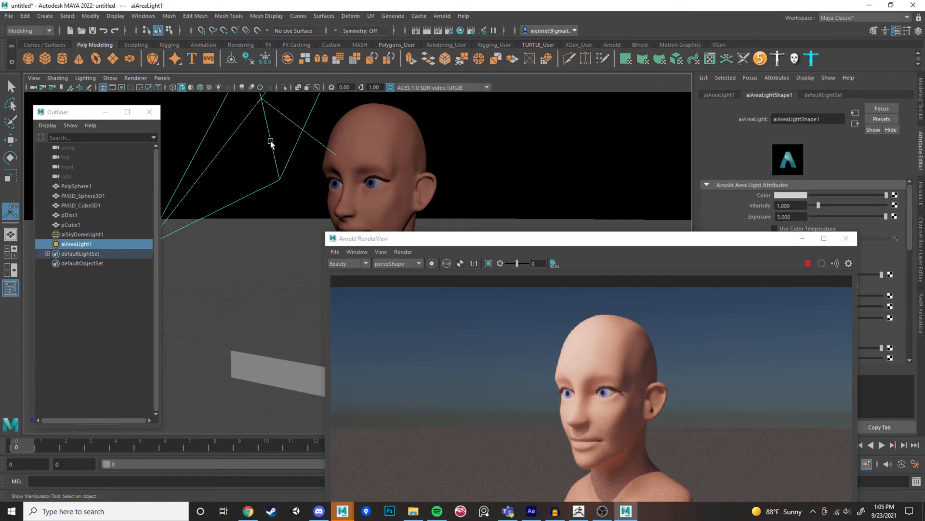
scroll(320, 168, "down", 1)
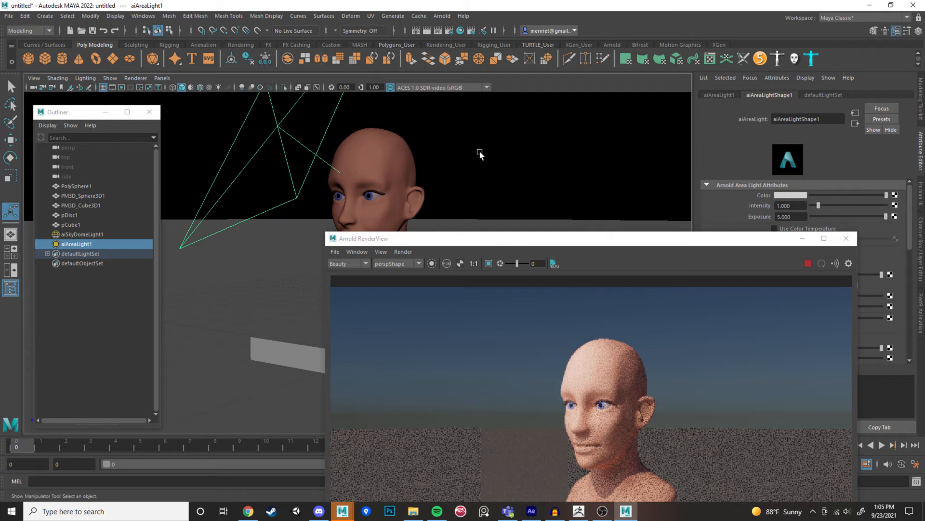
key("e")
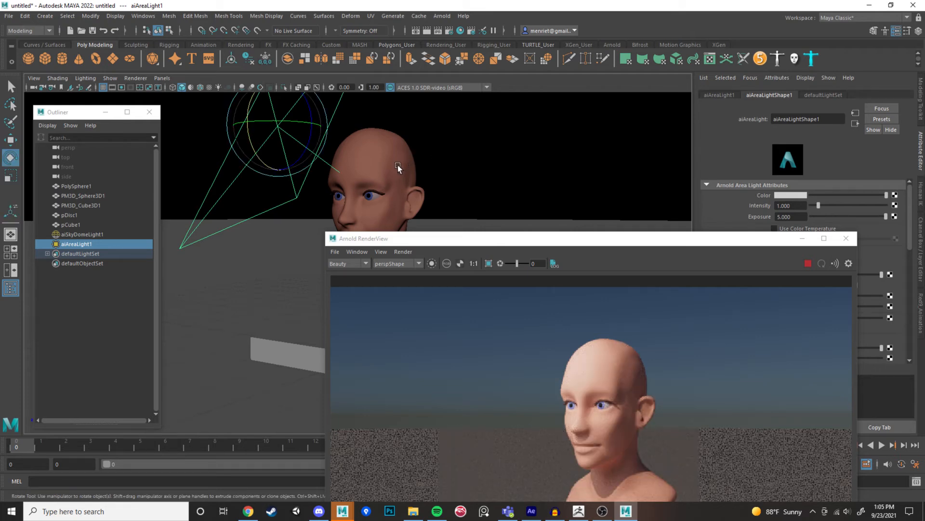
key("ctrl+d")
key("w")
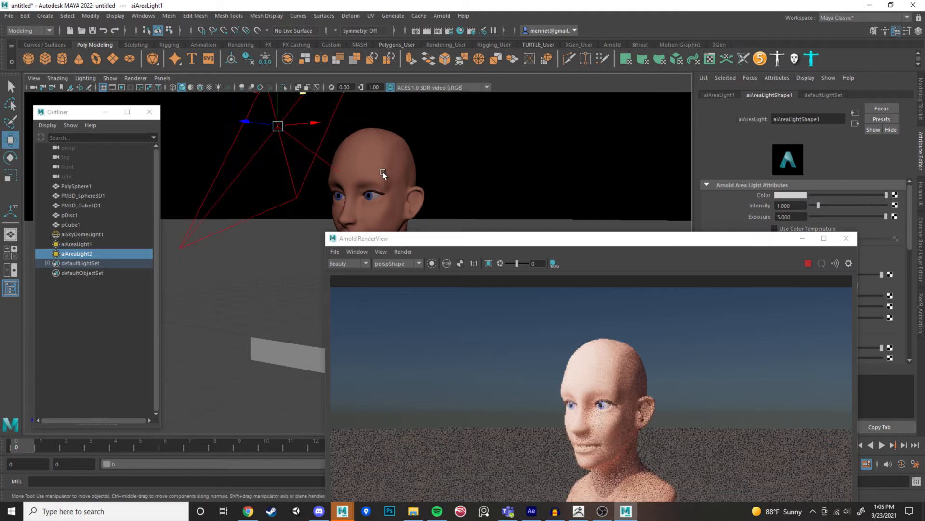
left_click_drag(343, 175, 490, 106, "alt")
key("e")
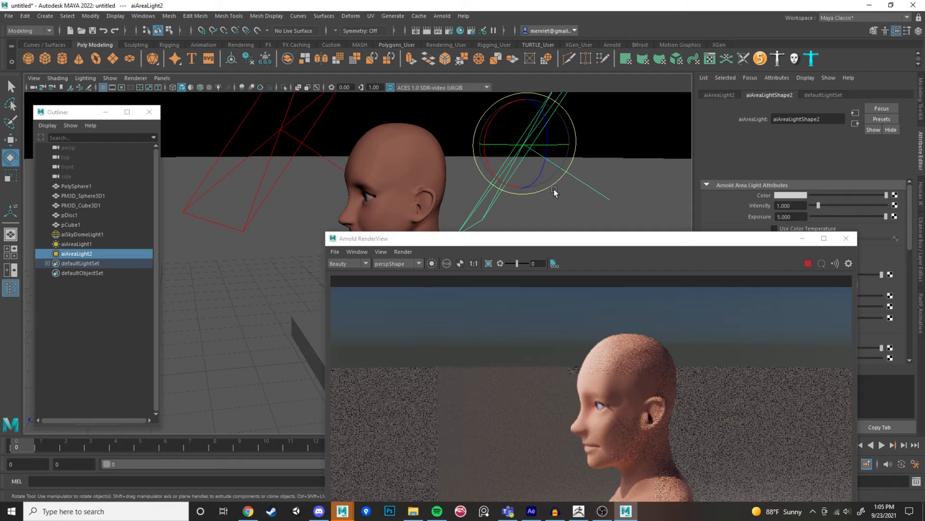
left_click_drag(547, 192, 531, 205)
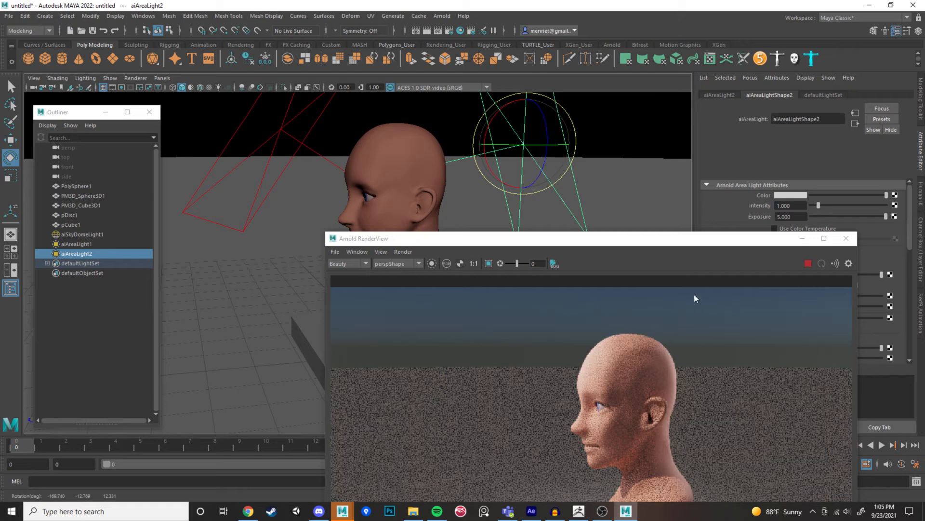
Give the area light behind the head a saturated cyan-blue color.
left_click_drag(733, 239, 575, 213)
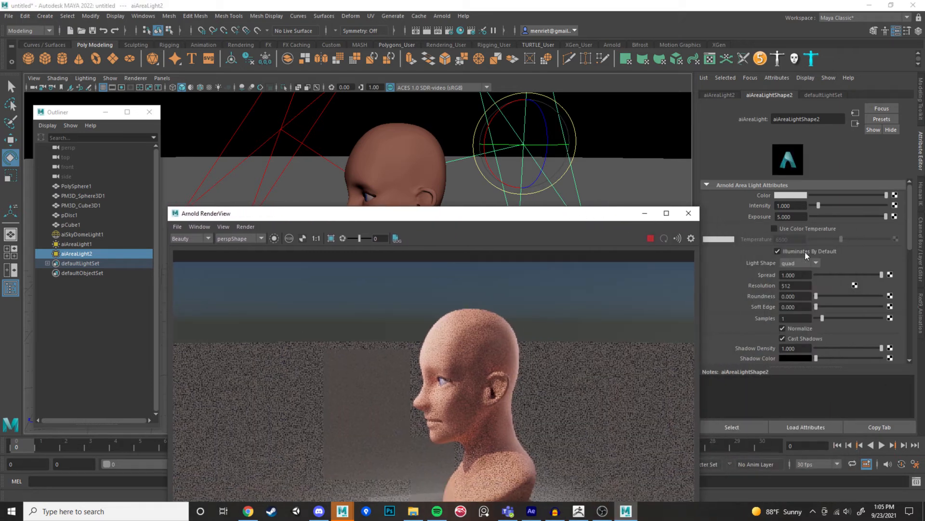
left_click(785, 195)
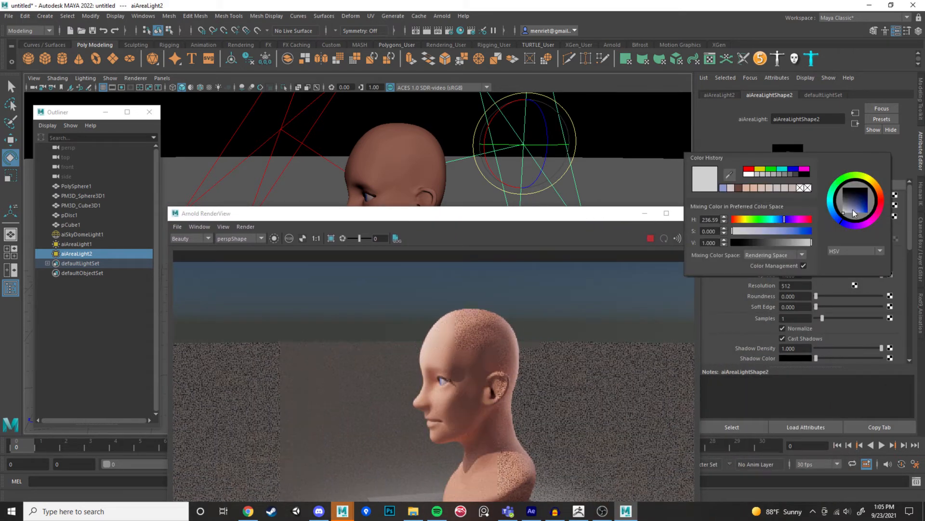
left_click(831, 208)
left_click(862, 214)
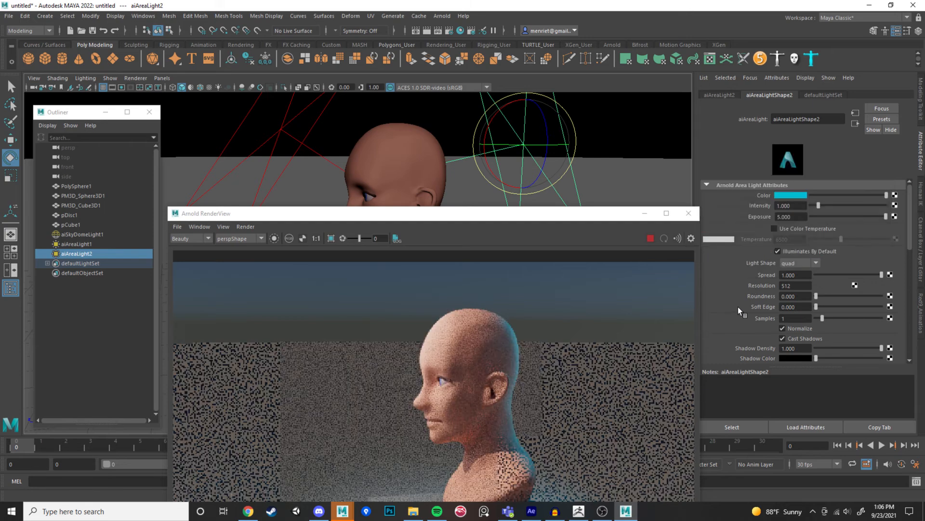
Set the rear area light's intensity to 2.403 and exposure to 4.145, and frame the bust from a three-quarter front view in the preview.
left_click_drag(820, 204, 826, 207)
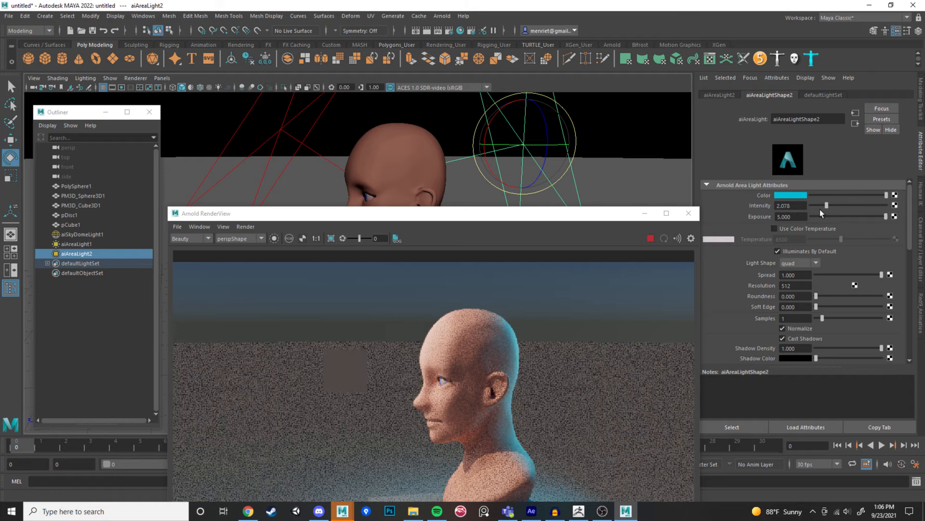
left_click_drag(827, 206, 828, 206)
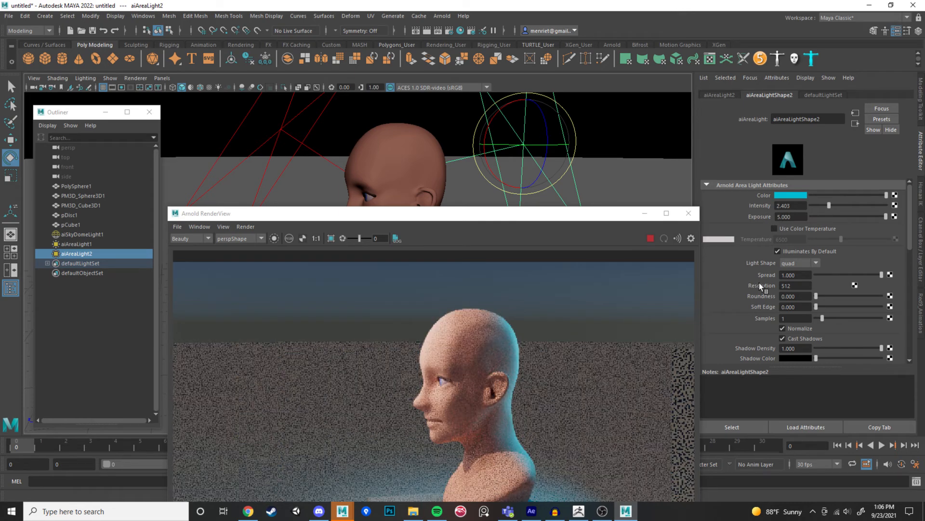
left_click_drag(886, 216, 877, 217)
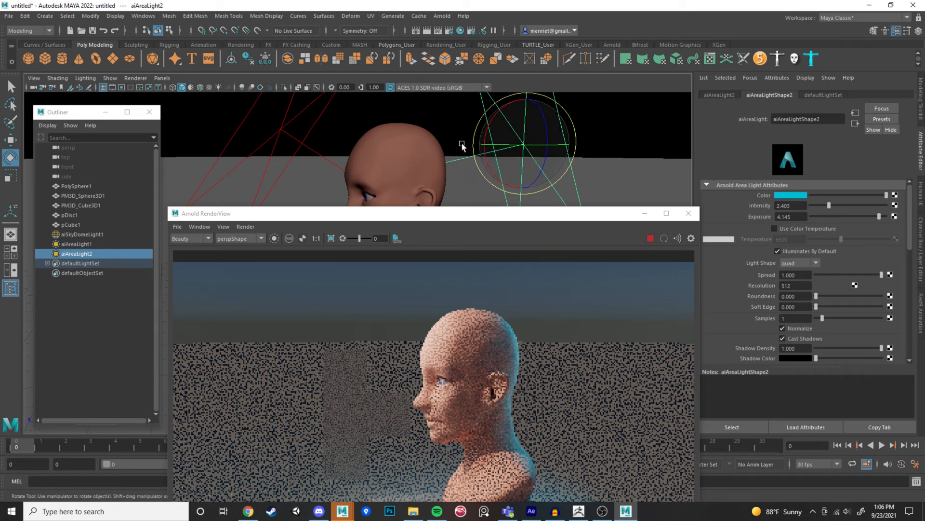
left_click_drag(461, 144, 482, 166, "alt")
middle_click_drag(481, 164, 479, 155, "alt")
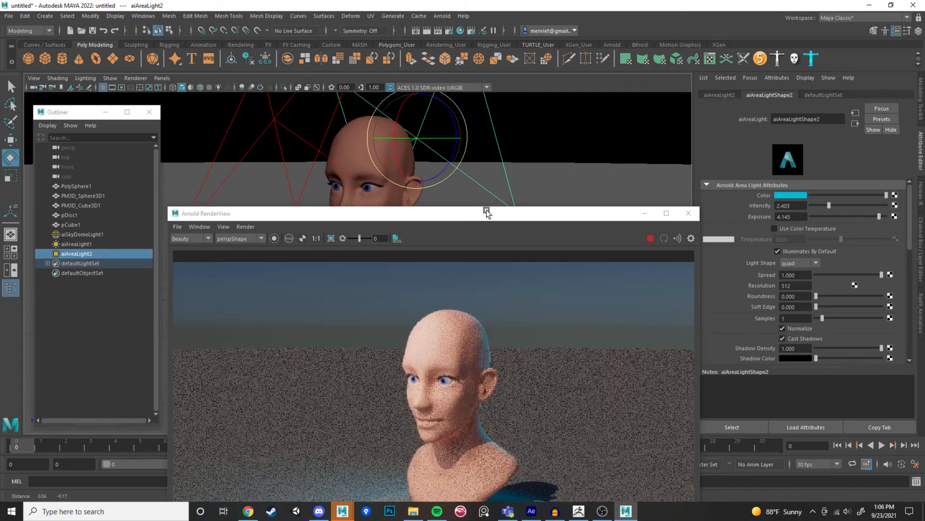
left_click_drag(485, 212, 479, 139)
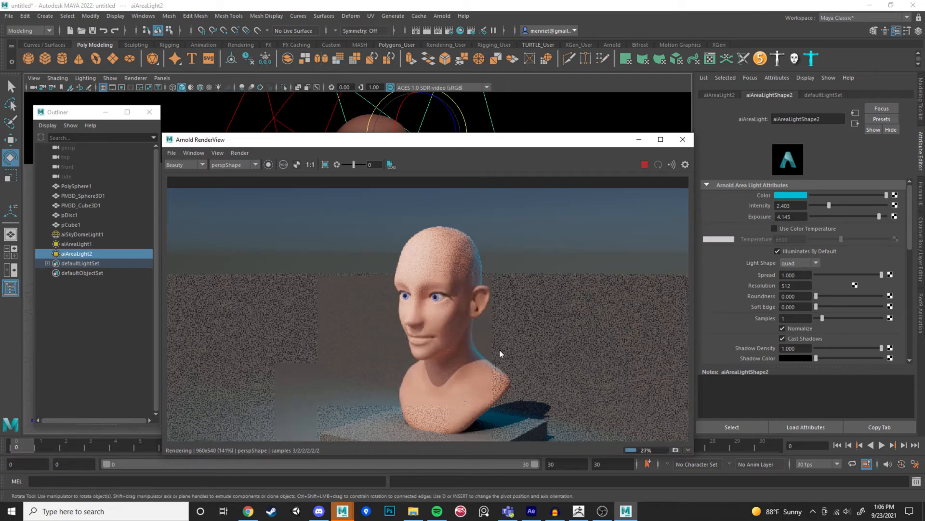
Try the front area light without cast shadows and with a light grey shadow color, and restore shadow casting and black.
left_click(274, 117)
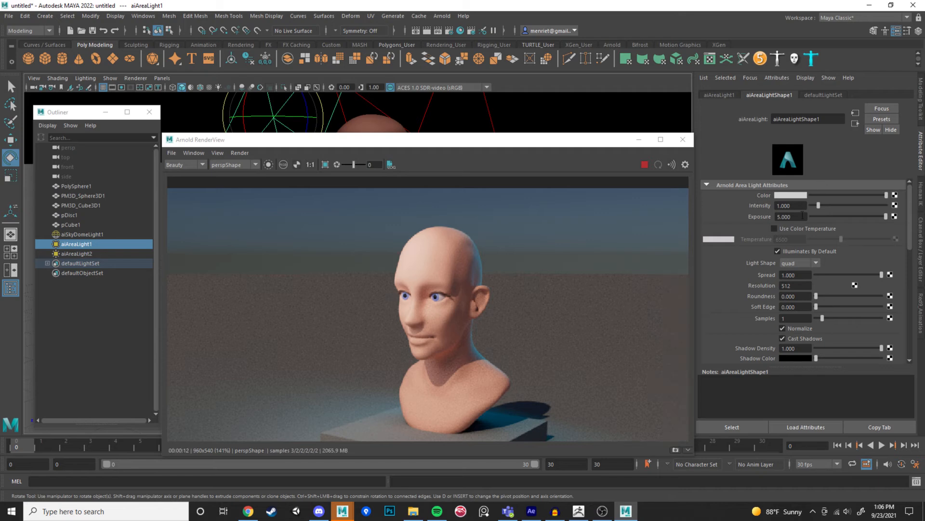
scroll(834, 323, "down", 1)
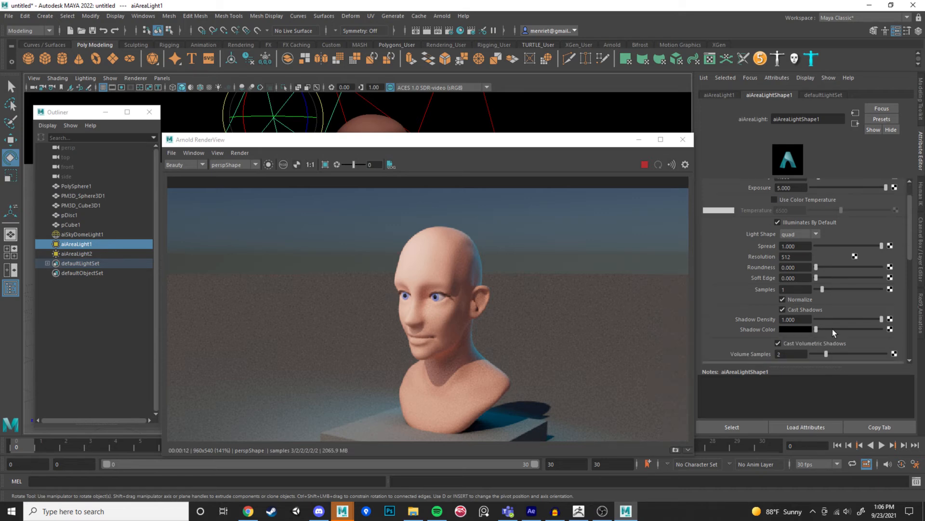
left_click(782, 309)
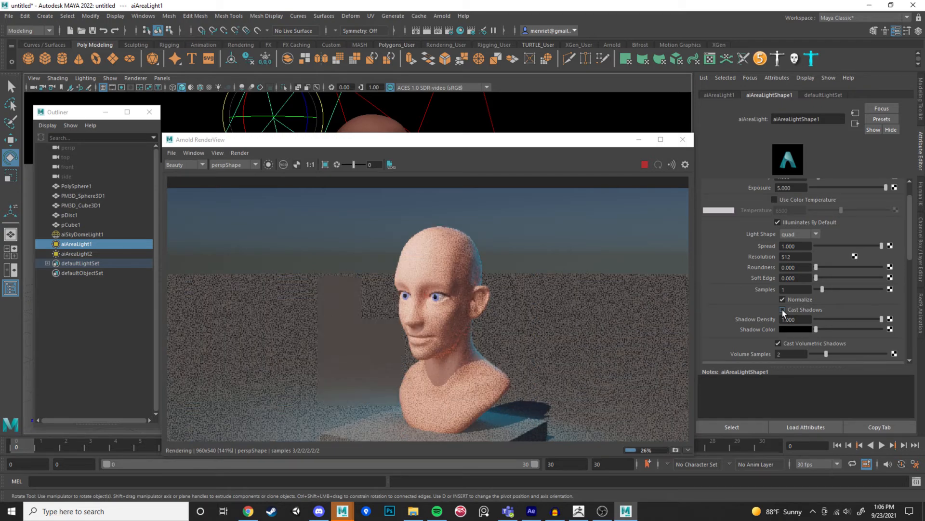
left_click(783, 310)
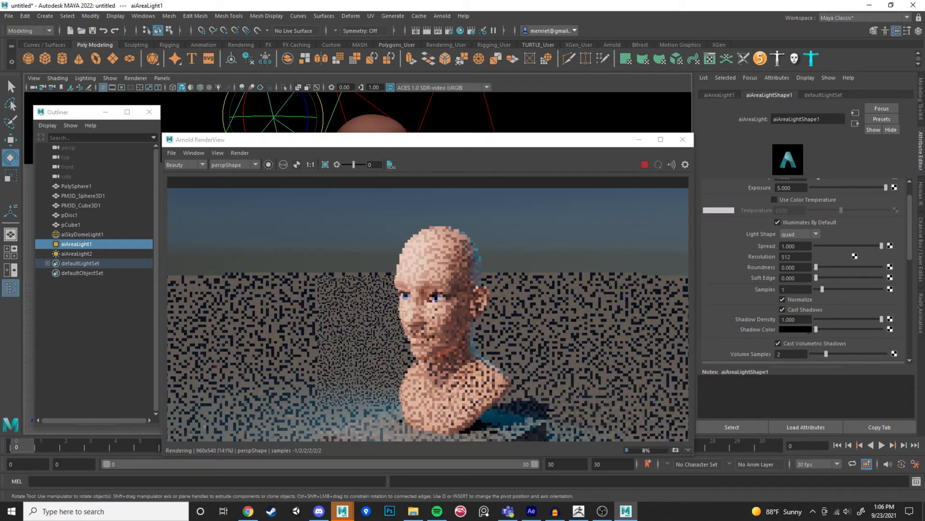
left_click(869, 333)
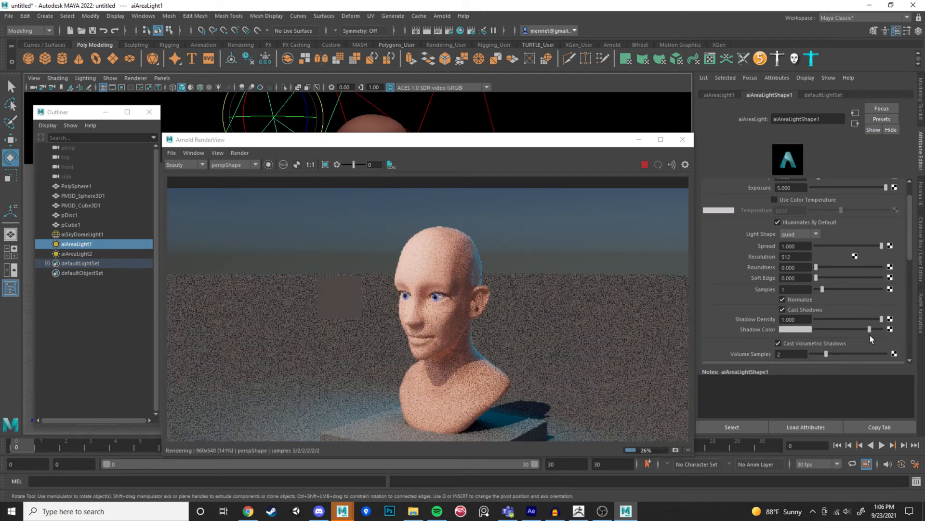
left_click_drag(869, 334, 871, 335)
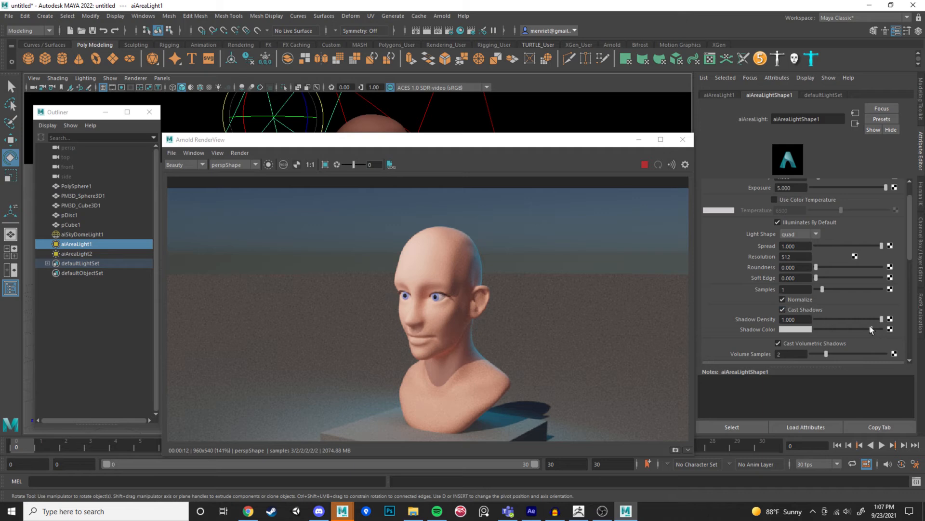
left_click_drag(870, 329, 755, 332)
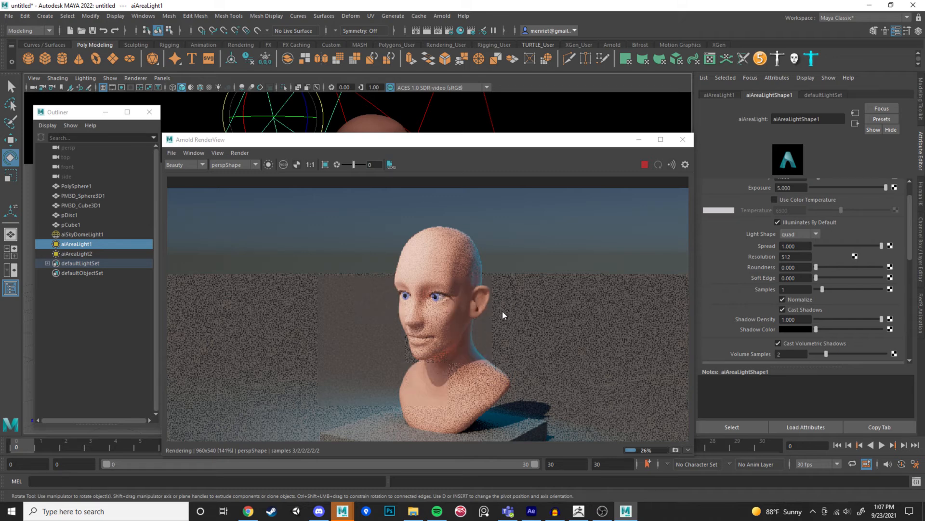
Enlarge the face in the render preview and raise the sky dome light's samples to 4.
scroll(499, 323, "up", 2)
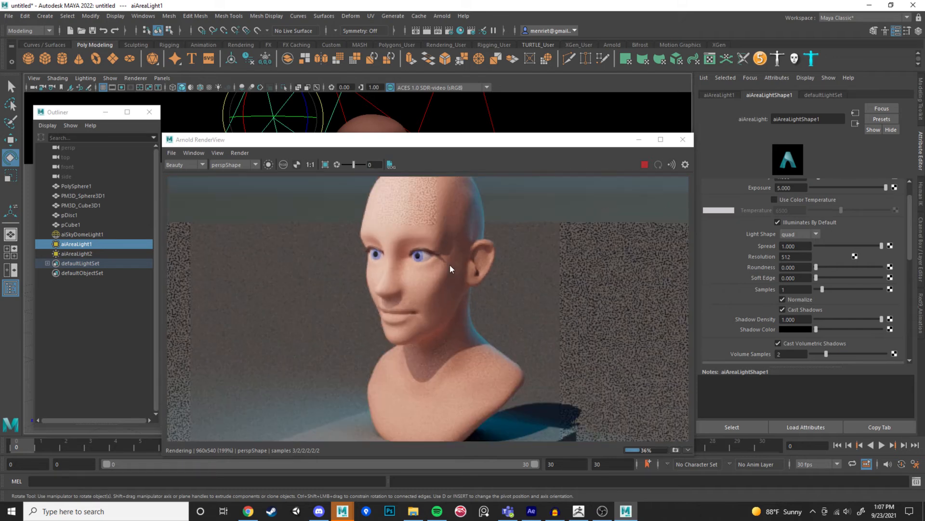
scroll(442, 353, "up", 2)
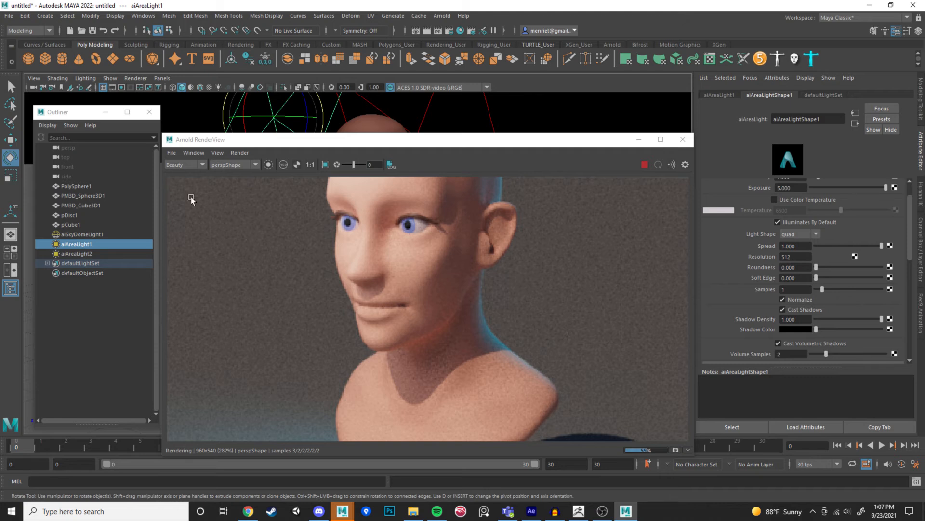
left_click(95, 235)
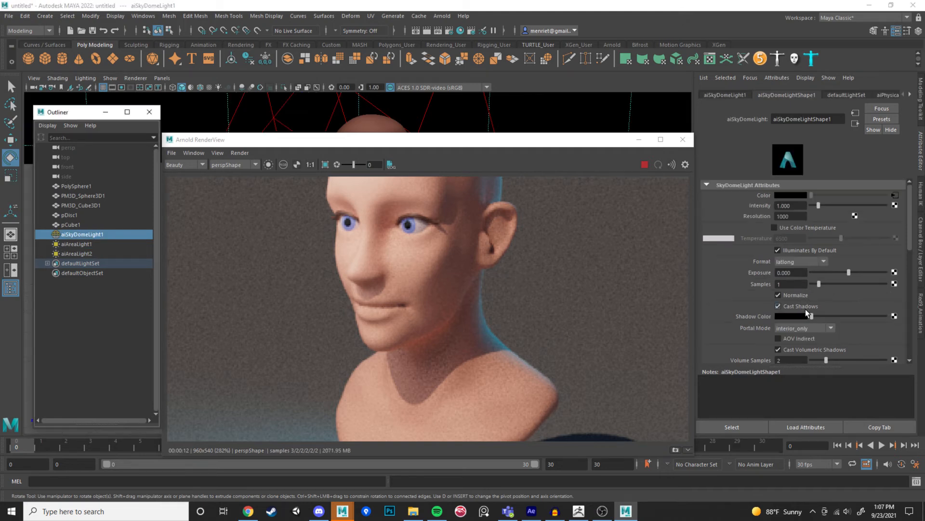
left_click_drag(820, 285, 844, 285)
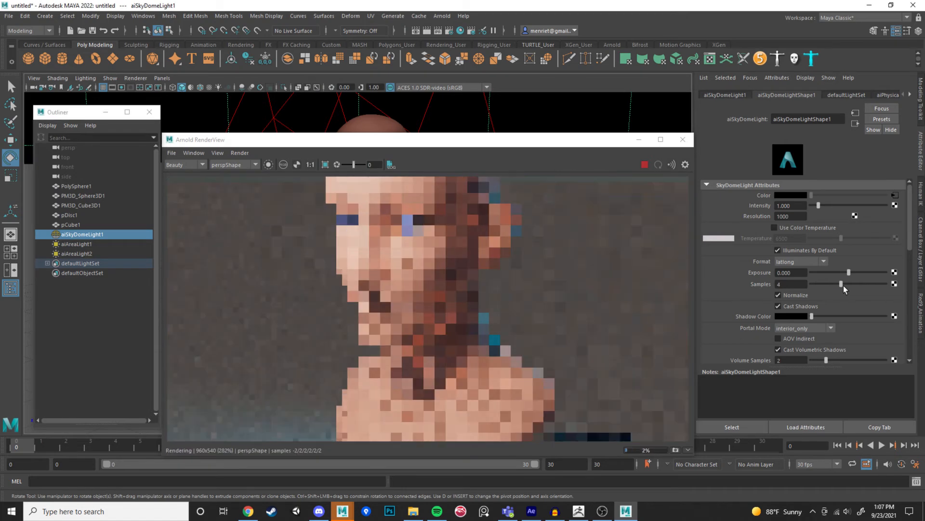
Raise the samples of both area lights to 4 and check the shading across the whole bust in the render preview.
left_click(71, 242)
left_click(72, 252, "shift")
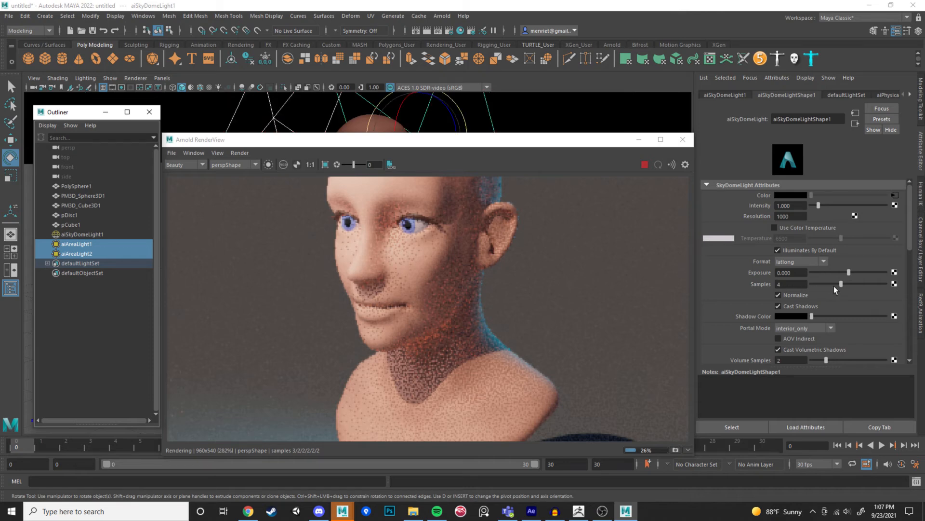
left_click_drag(823, 290, 840, 290)
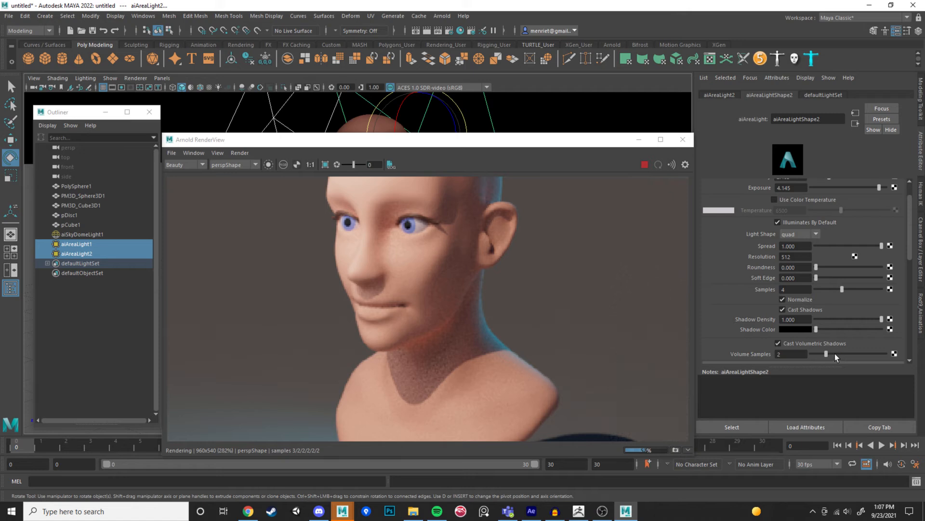
scroll(488, 306, "down", 2)
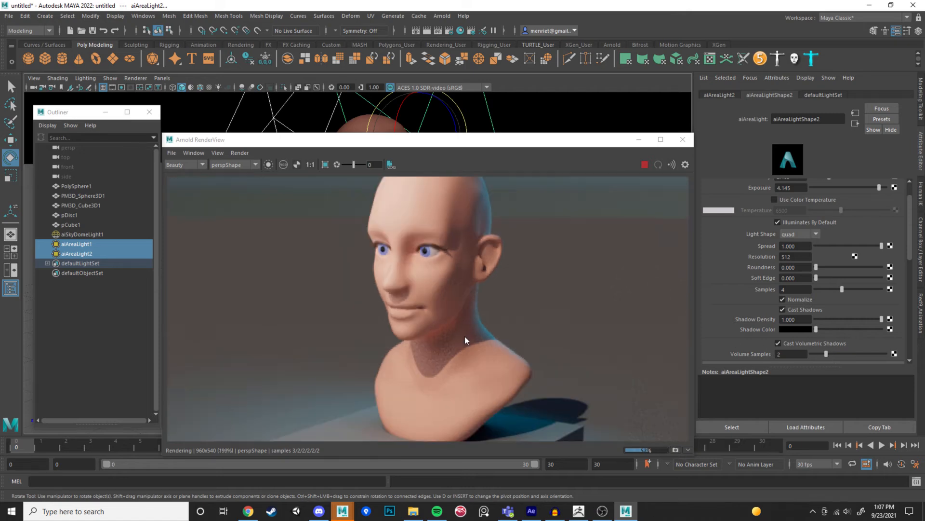
scroll(461, 345, "down", 1)
scroll(462, 345, "up", 1)
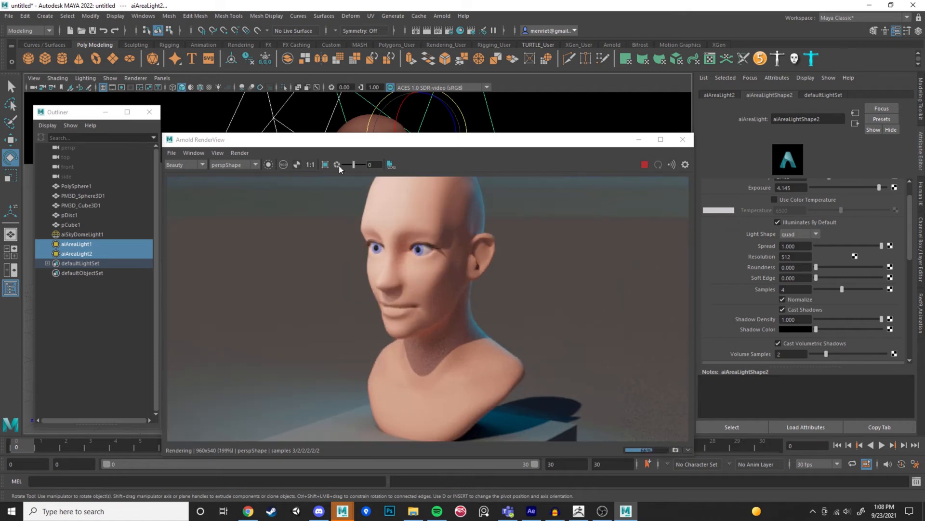
scroll(348, 325, "down", 1)
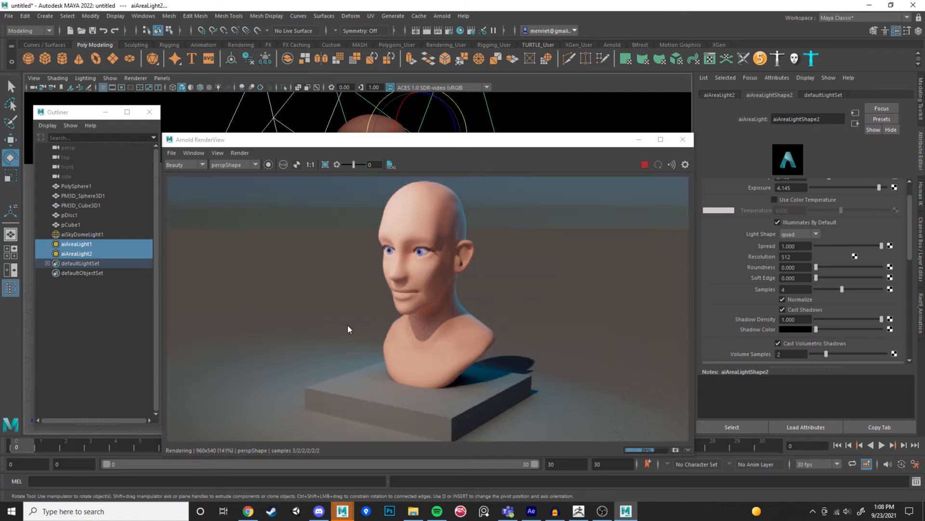
Open the render settings and look through the Arnold Renderer, System and AOVs options before returning to the Common ones.
left_click(199, 450)
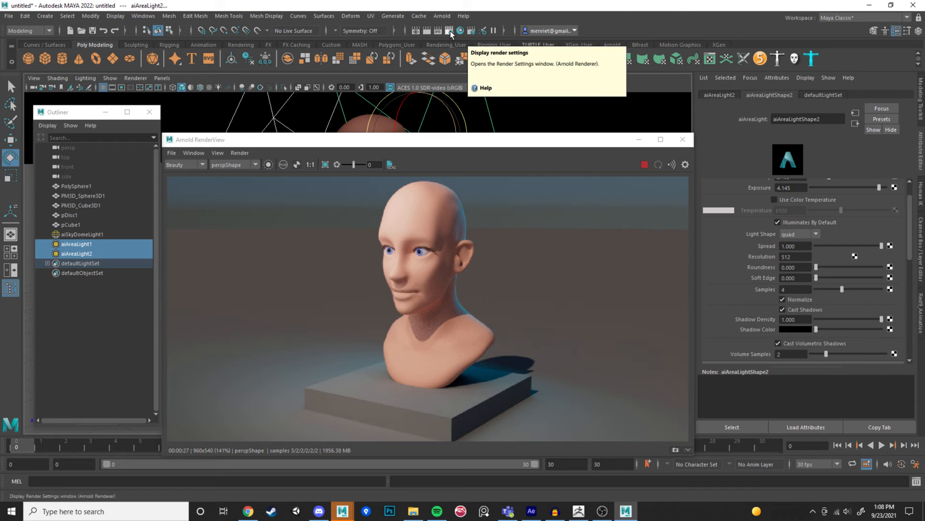
left_click(140, 17)
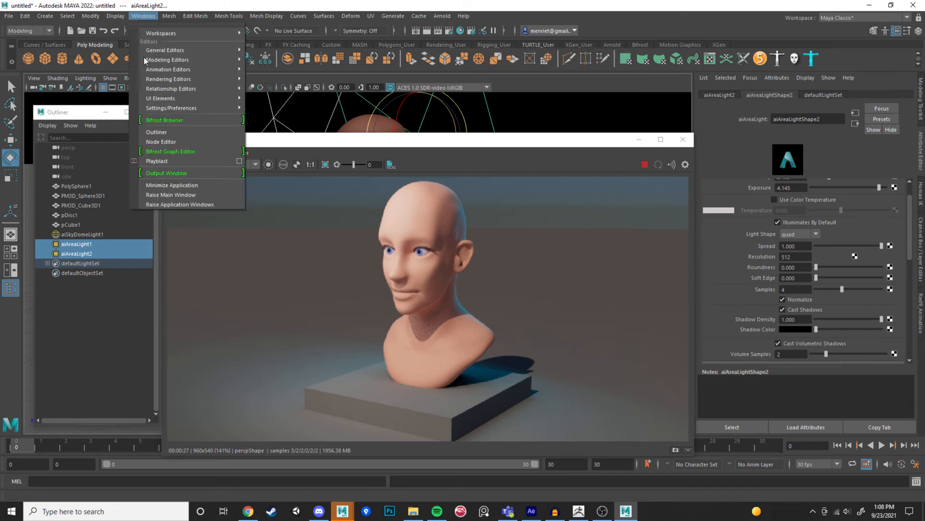
mouse_move(214, 83)
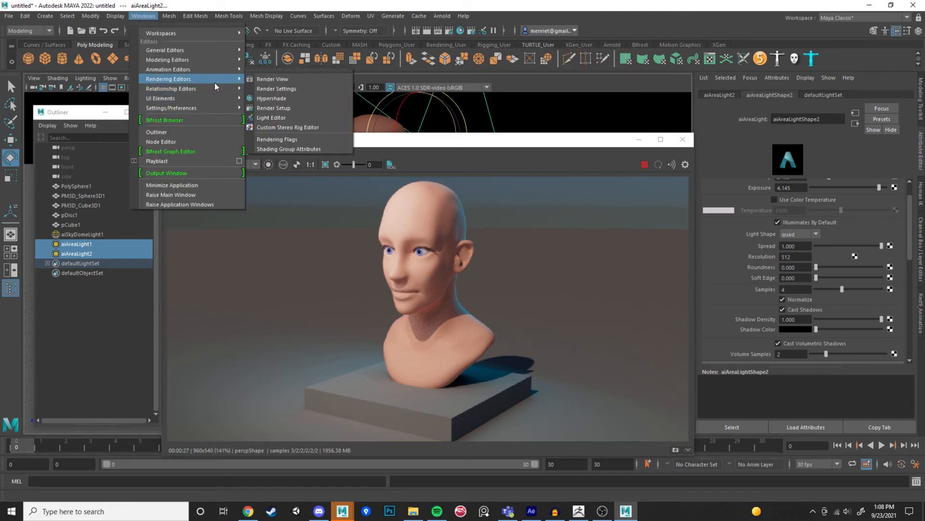
left_click(280, 88)
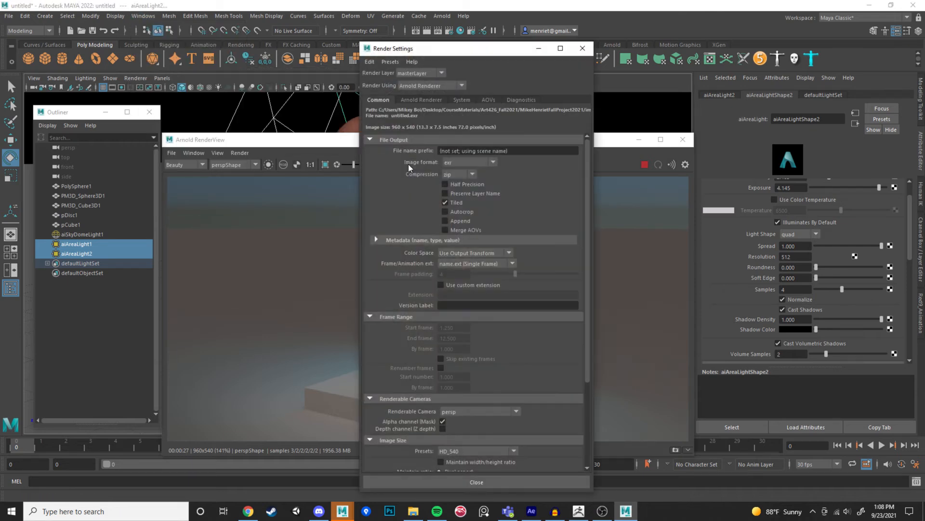
left_click_drag(439, 48, 150, 45)
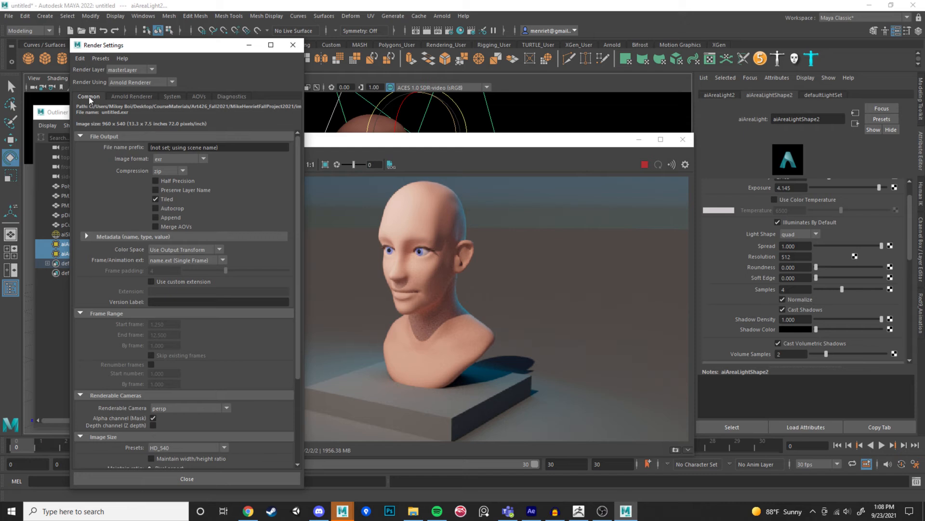
left_click(131, 97)
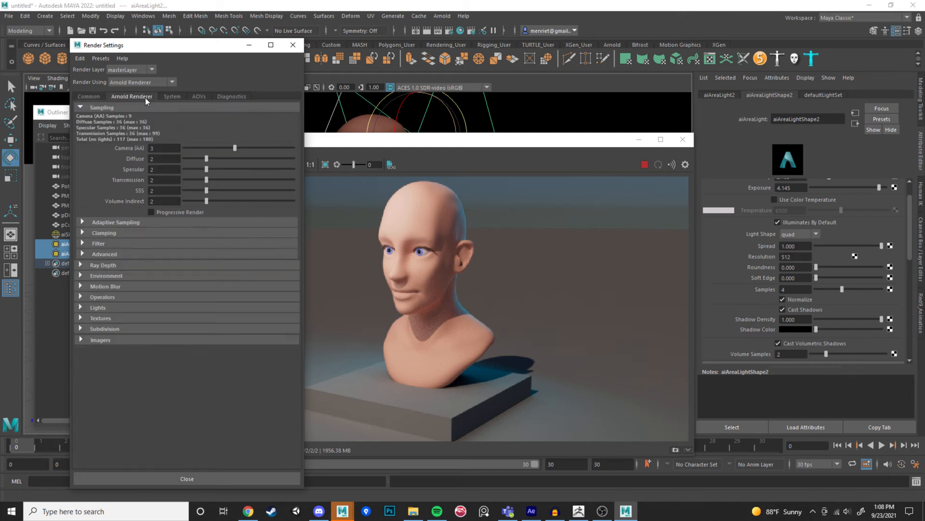
left_click(172, 97)
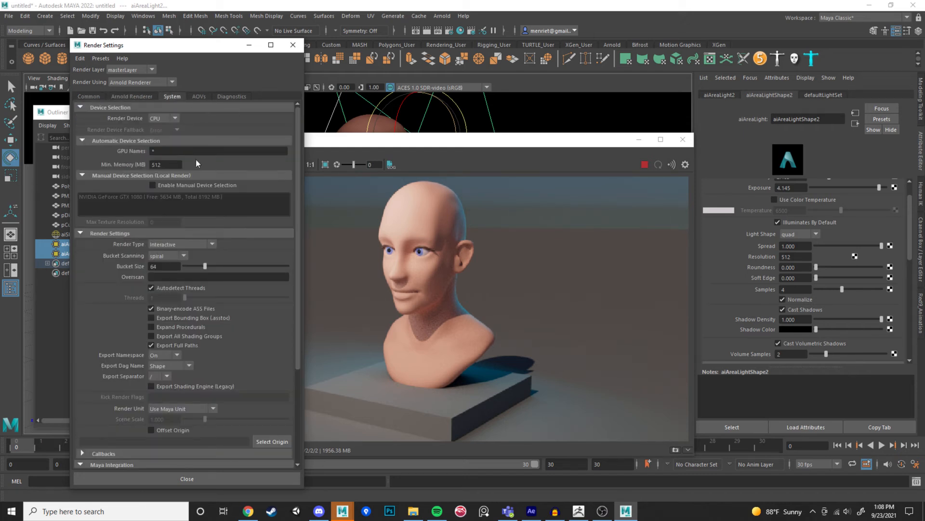
left_click(189, 96)
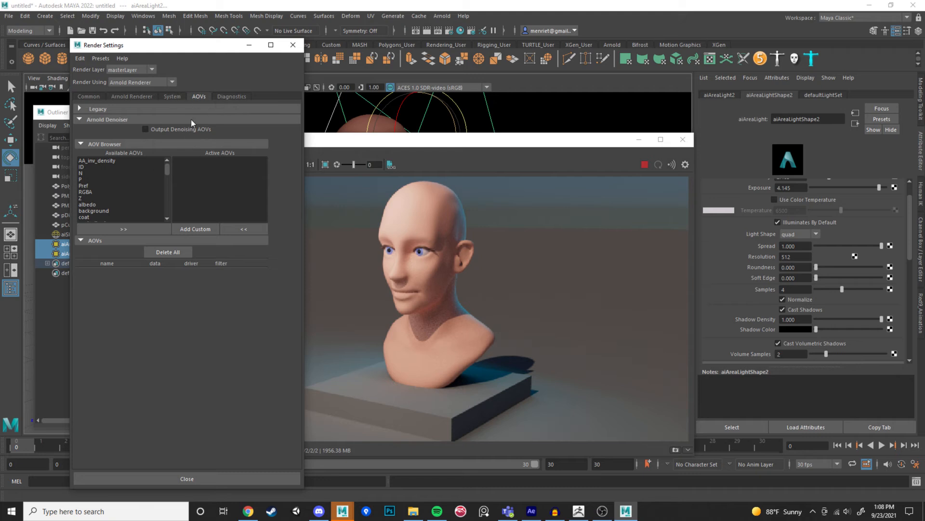
left_click(93, 95)
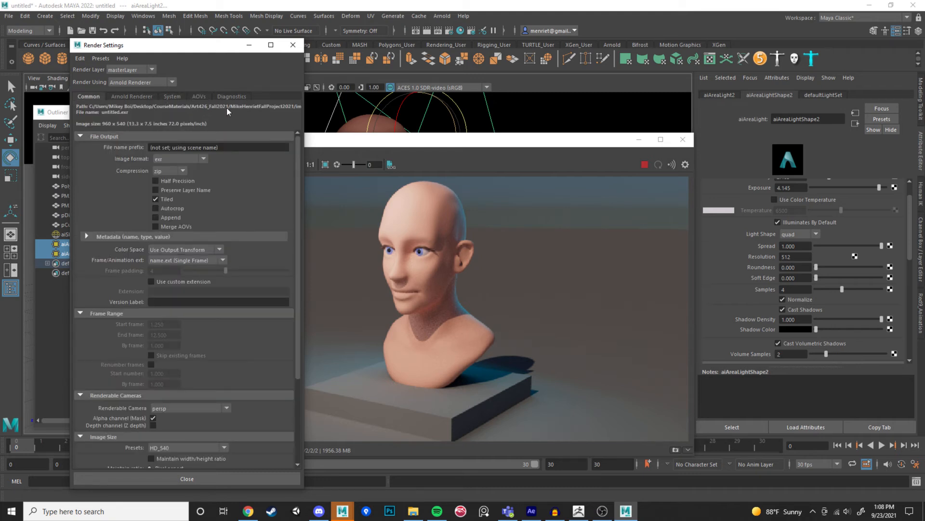
Review the available renderers and the image format choices for the file output in the render settings.
left_click(137, 81)
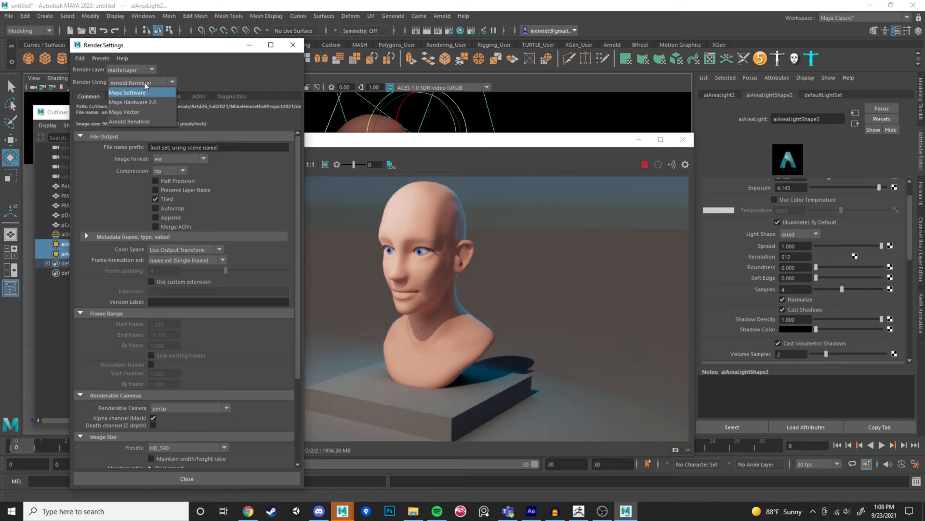
left_click(143, 83)
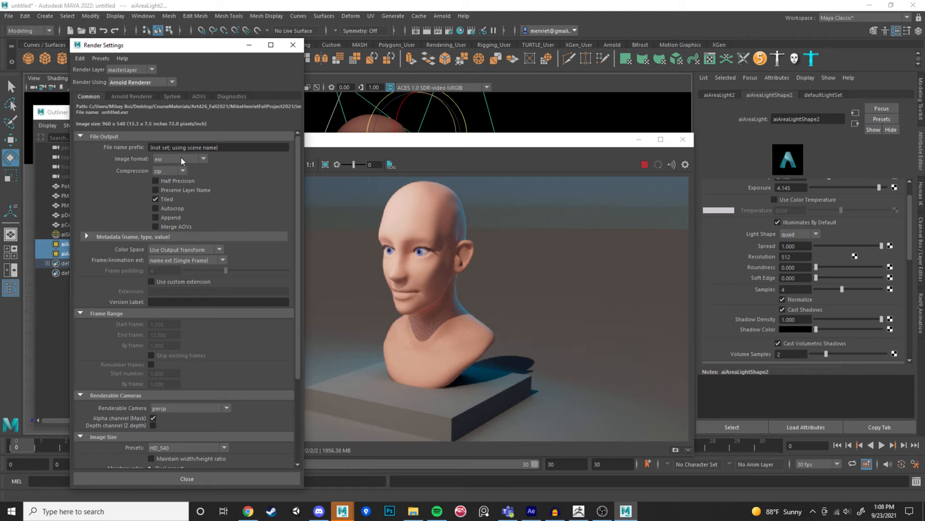
left_click(197, 160)
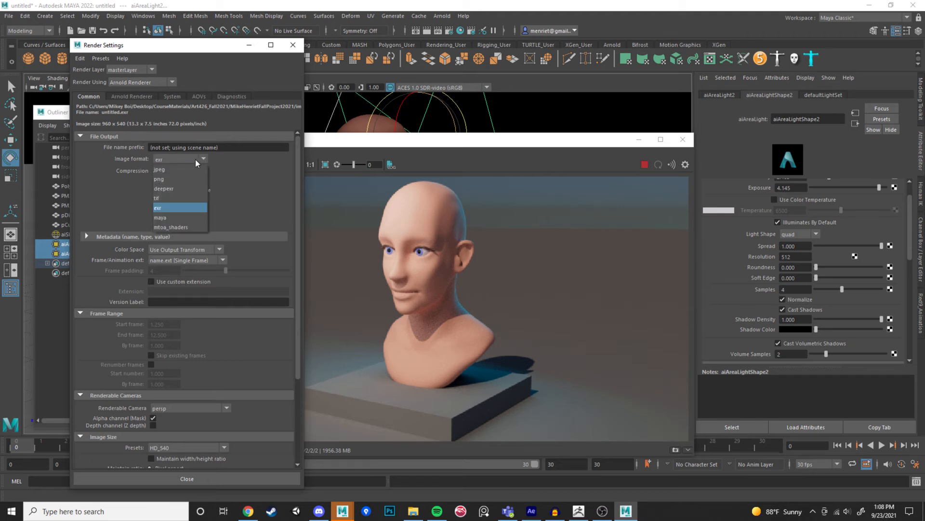
left_click(195, 159)
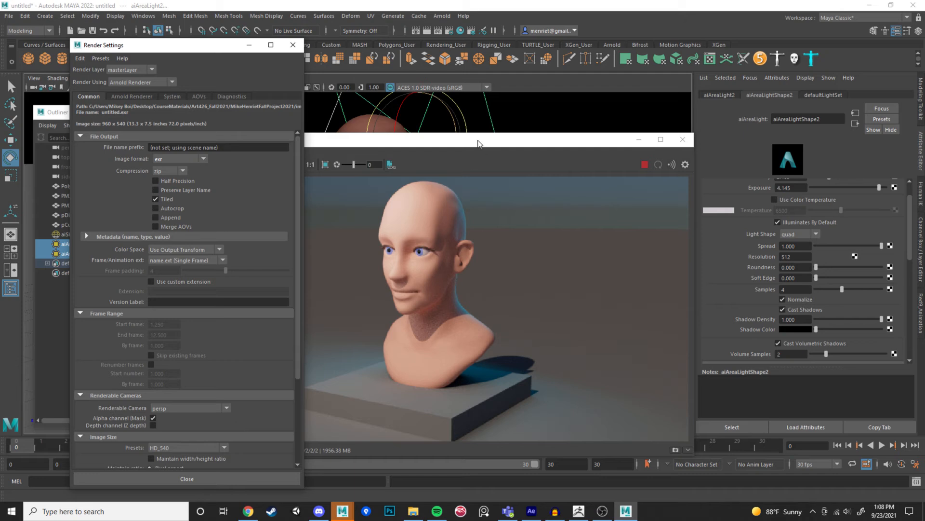
left_click(207, 158)
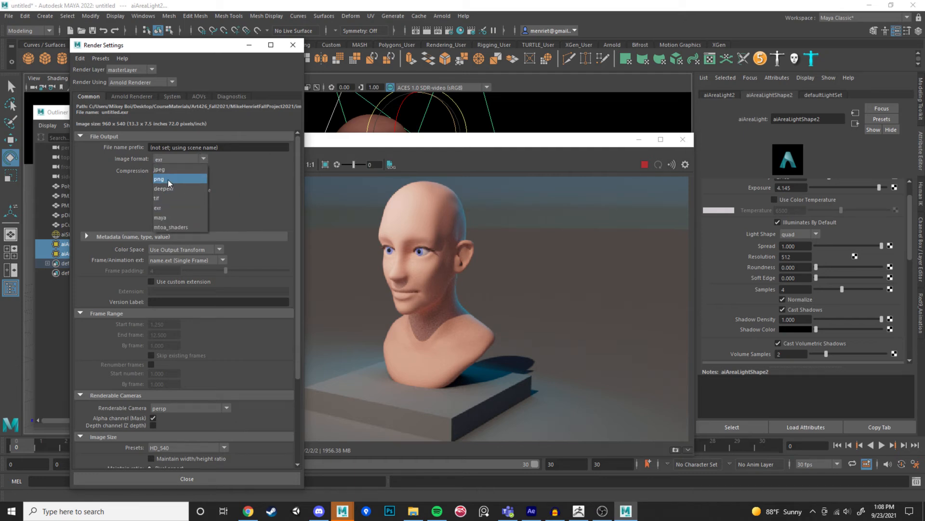
left_click(216, 161)
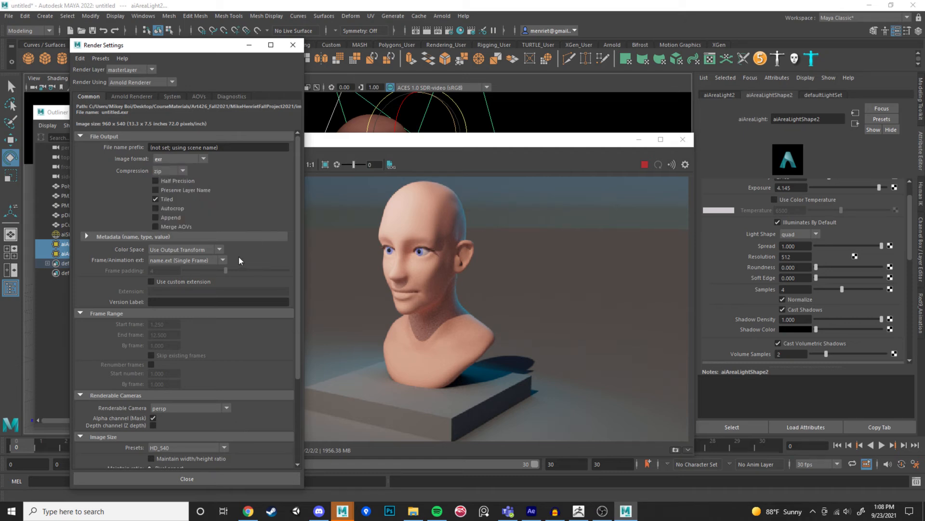
Examine the frame/animation extension choices, and check the frame range, renderable camera and image size settings.
scroll(240, 257, "down", 3)
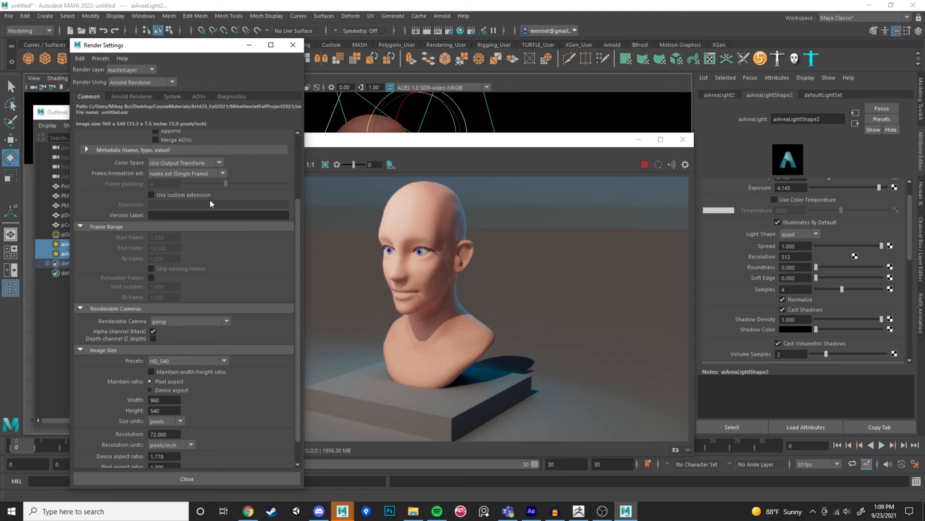
scroll(218, 216, "up", 3)
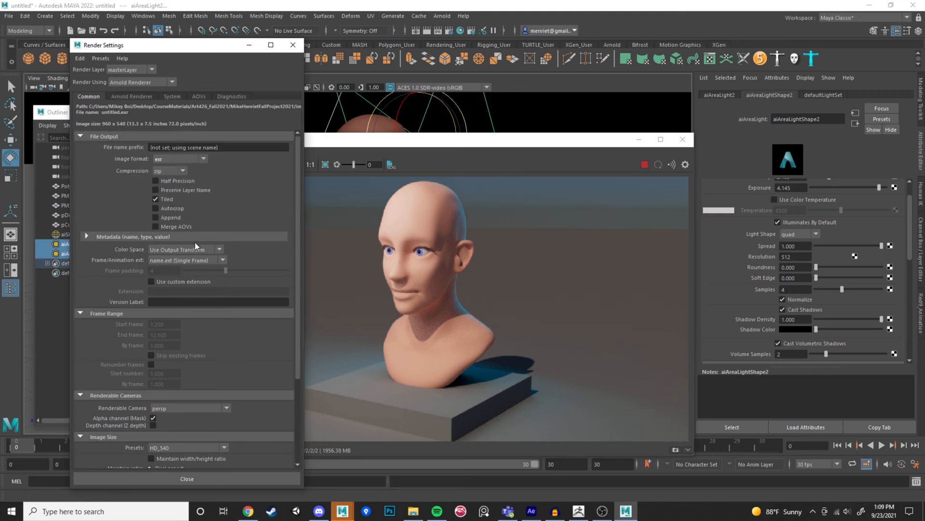
left_click(202, 262)
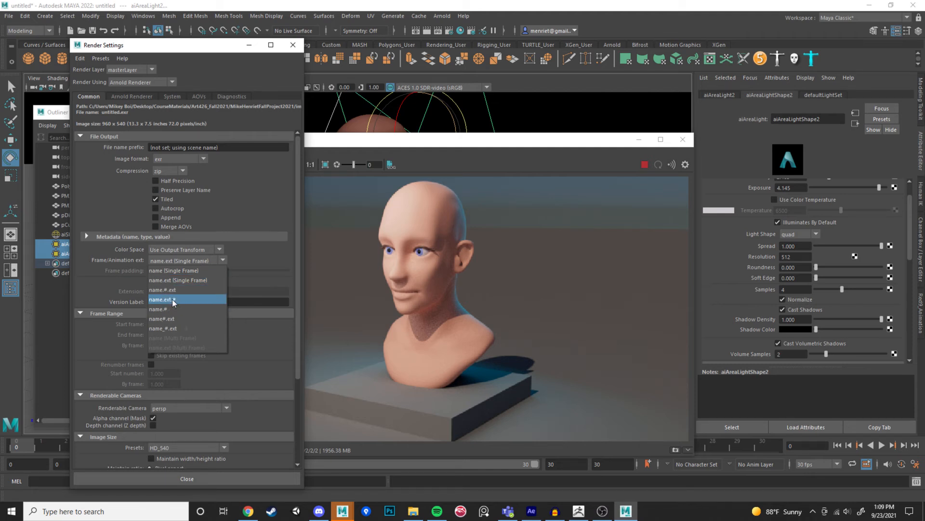
left_click(156, 261)
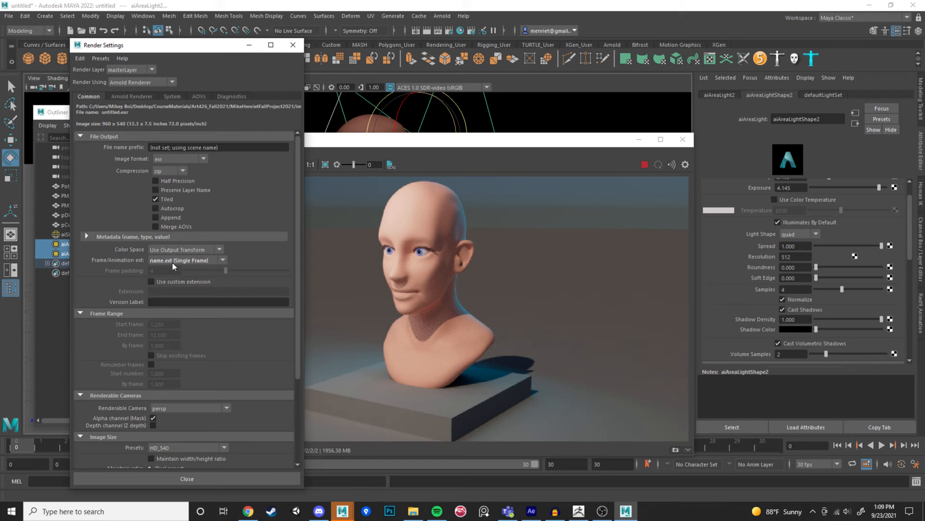
left_click(195, 261)
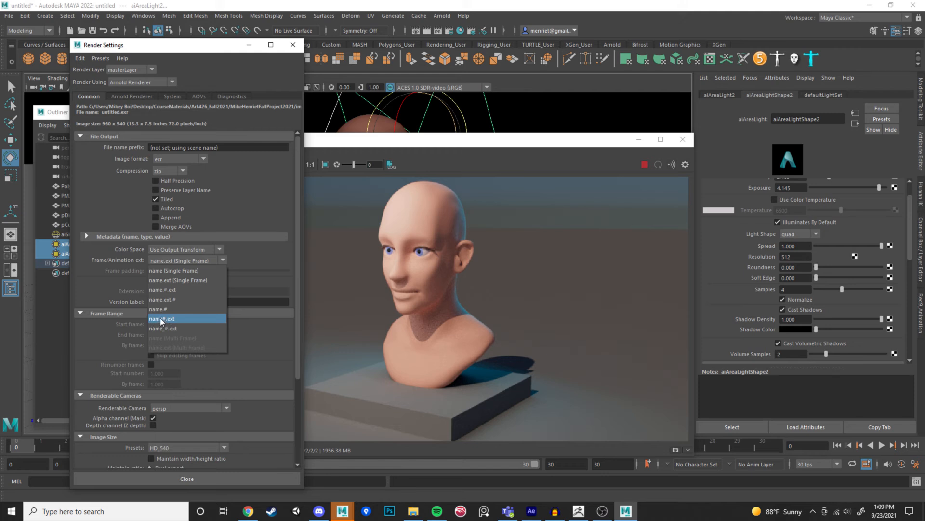
left_click(247, 249)
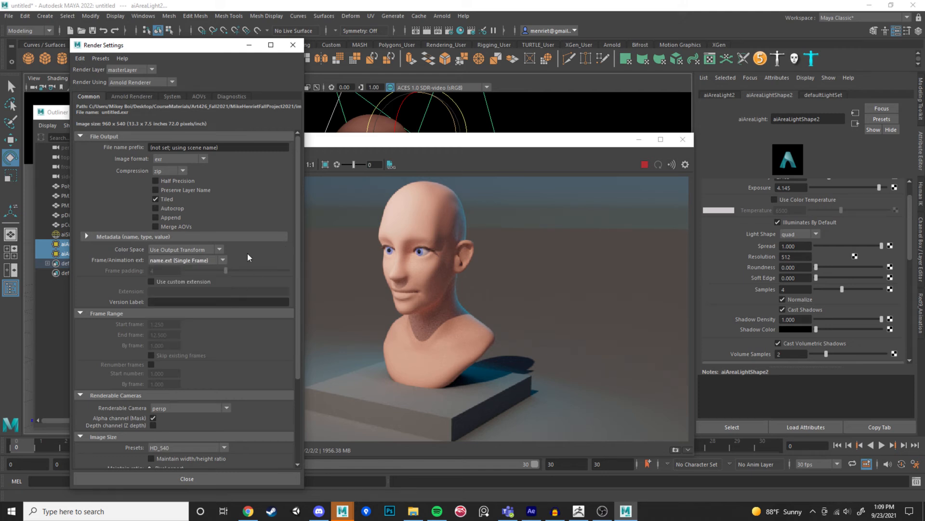
scroll(247, 272, "down", 3)
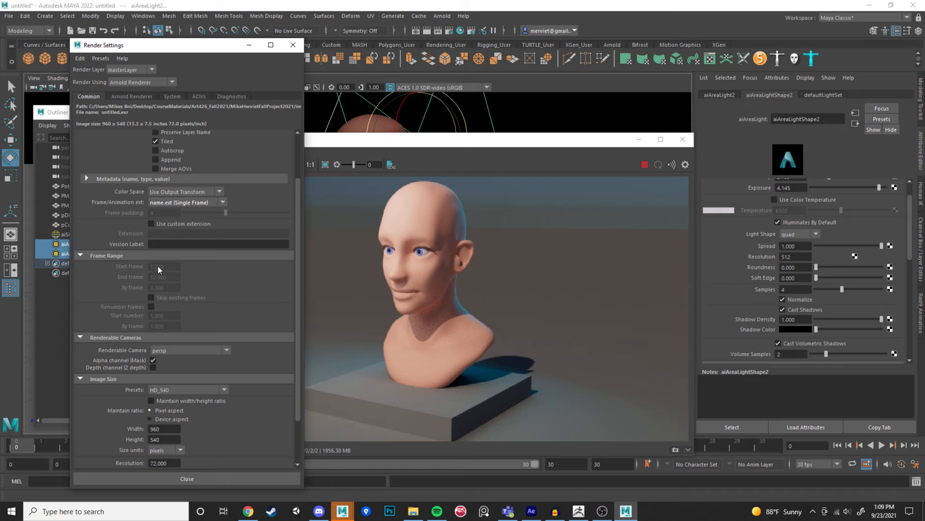
scroll(235, 319, "down", 2)
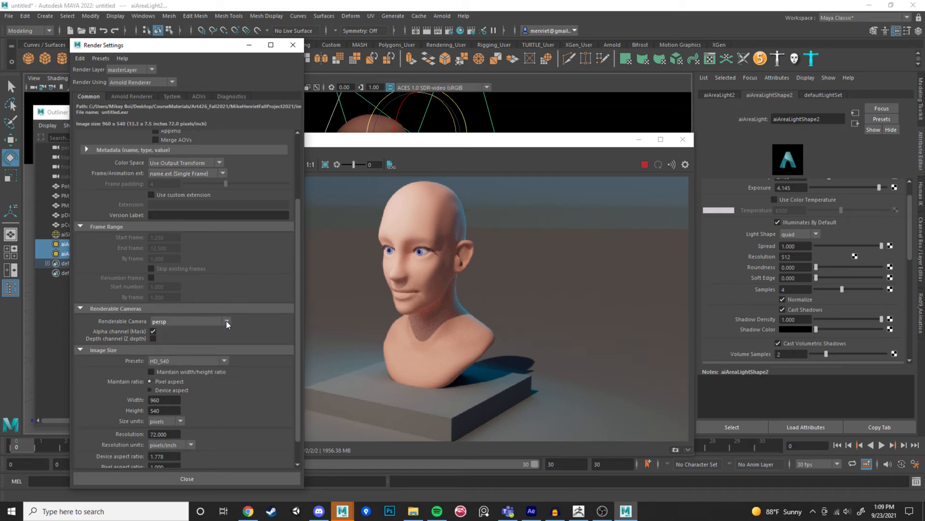
Make room around the render settings and create a new standard camera in the scene.
left_click_drag(155, 44, 244, 73)
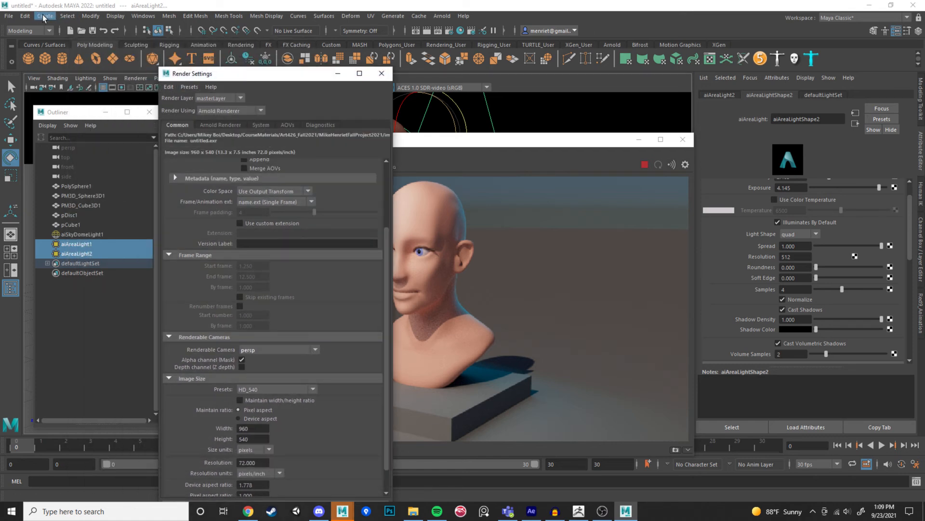
left_click(426, 141)
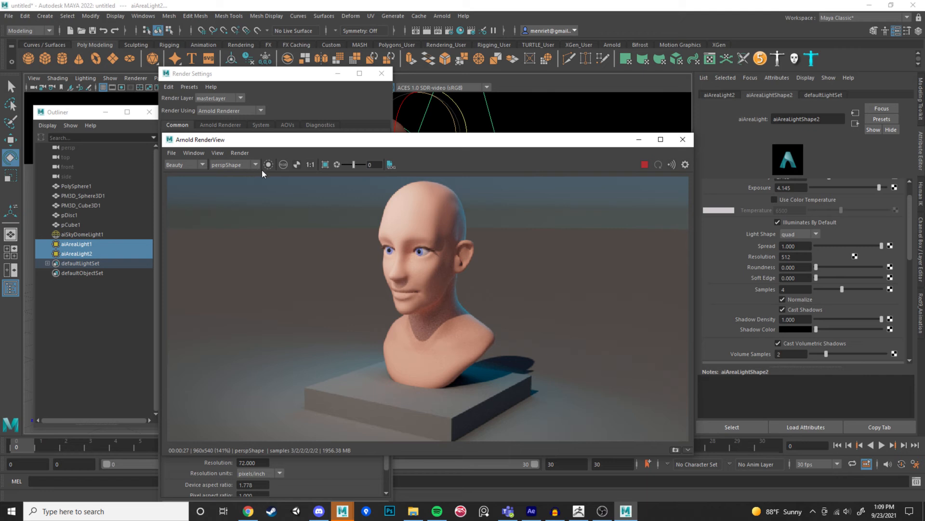
left_click(40, 17)
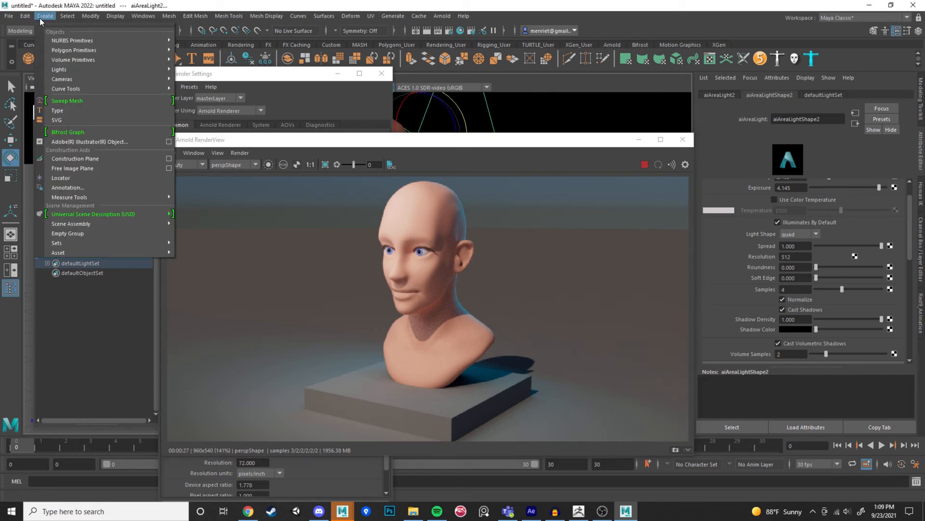
mouse_move(112, 79)
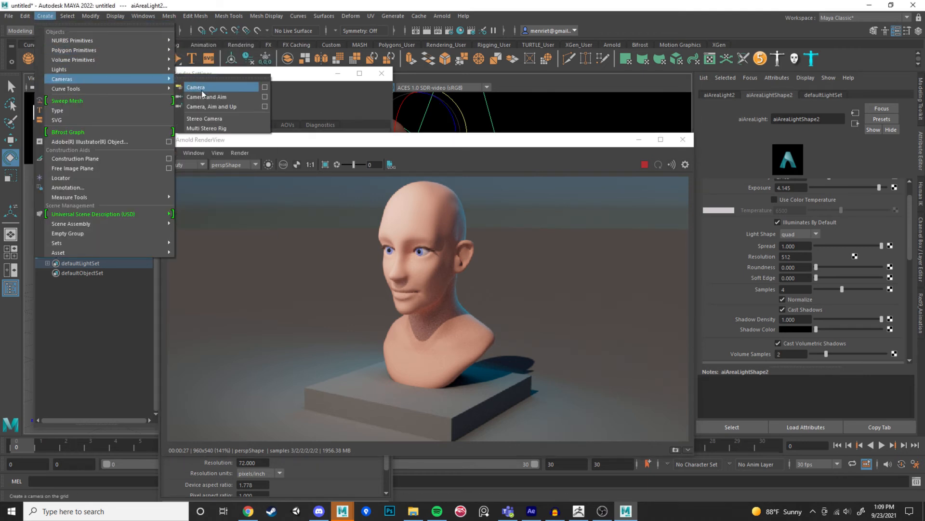
left_click(202, 90)
Clear the viewport around the new camera and move the camera up and out in front of the bust's face.
left_click_drag(362, 145, 509, 369)
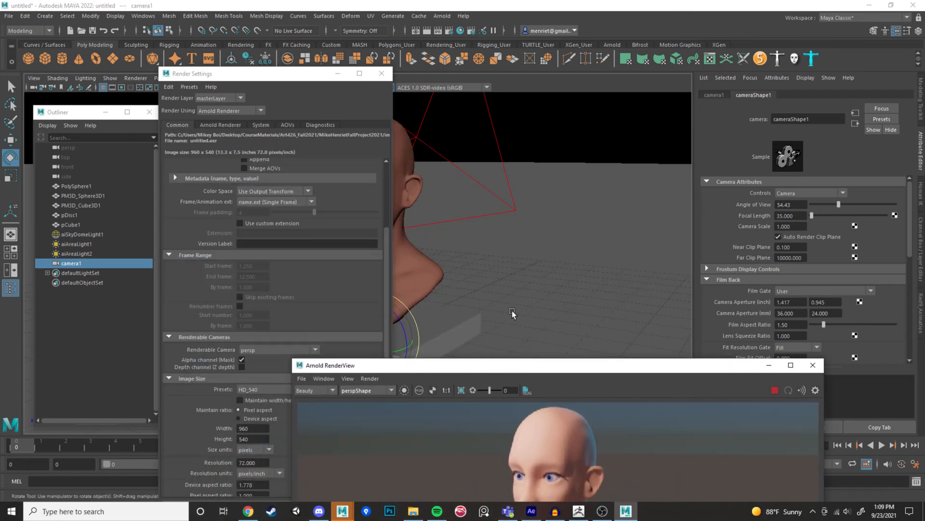
left_click_drag(512, 311, 578, 285, "alt")
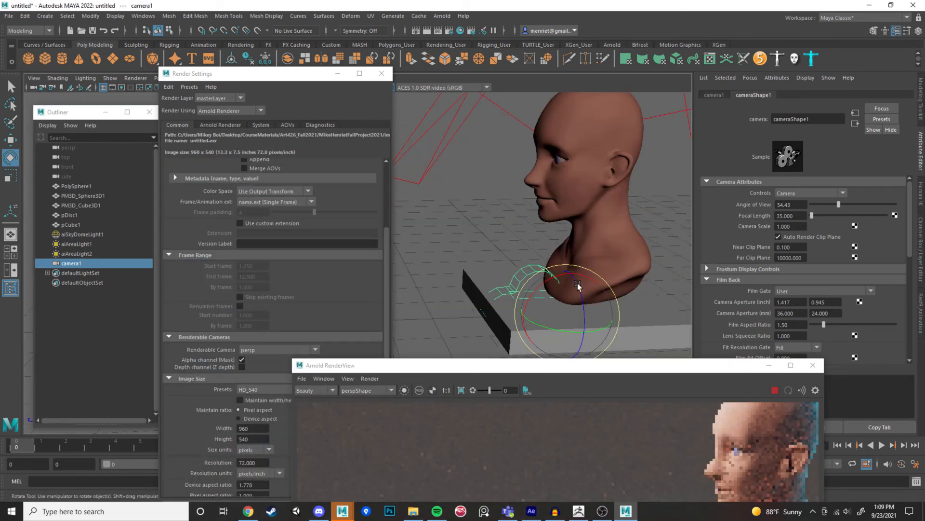
key("w")
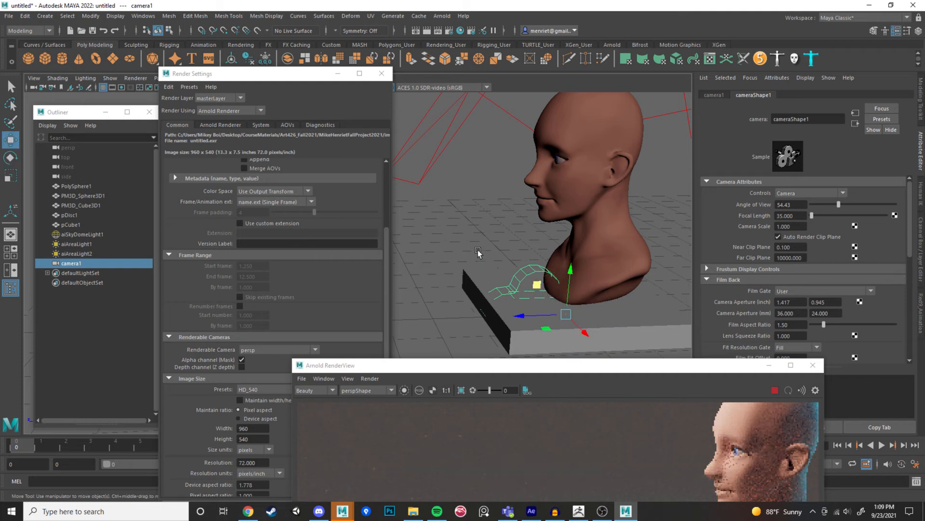
left_click_drag(297, 147, 340, 309)
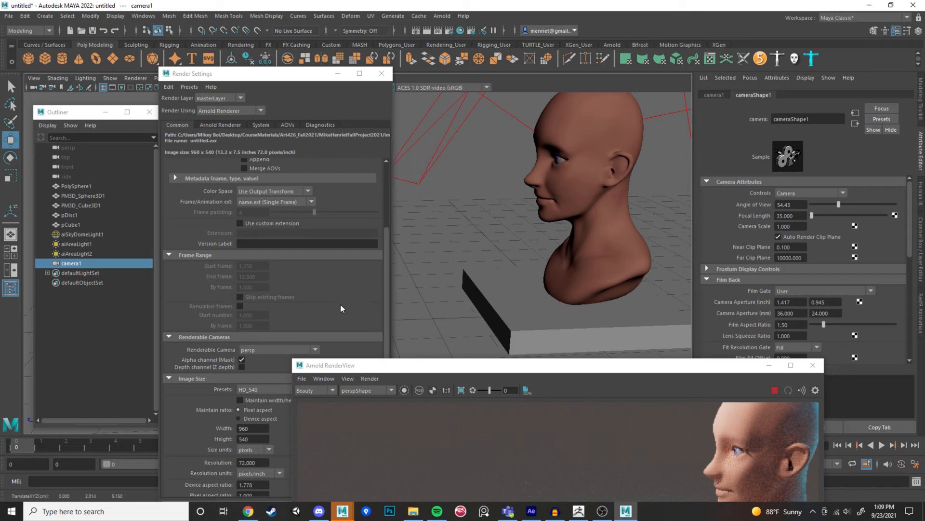
Show the bust through cameraShape1 in the Arnold render preview, with the preview window fully in view.
left_click(391, 389)
left_click(372, 403)
left_click_drag(530, 365, 495, 163)
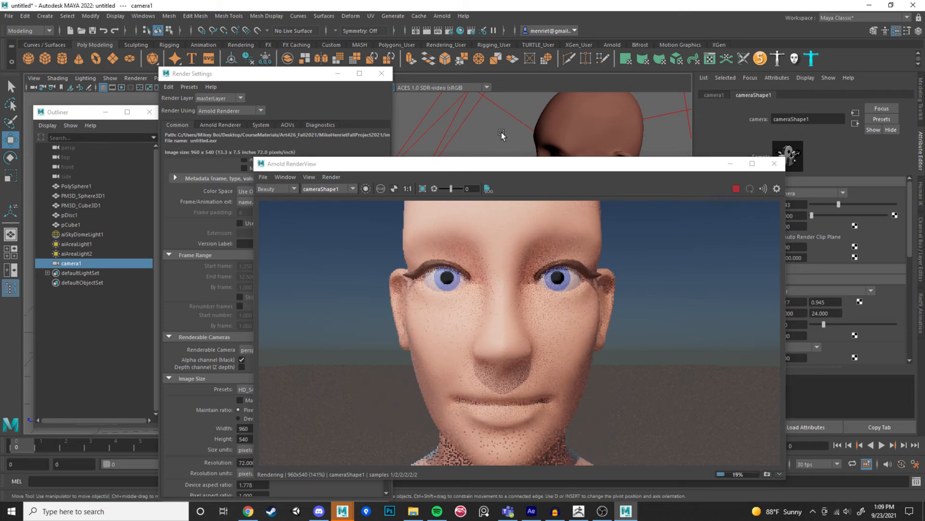
Show the perspective camera in the Arnold render preview, framed on the bust's head in a three-quarter view.
left_click_drag(509, 131, 505, 126, "alt")
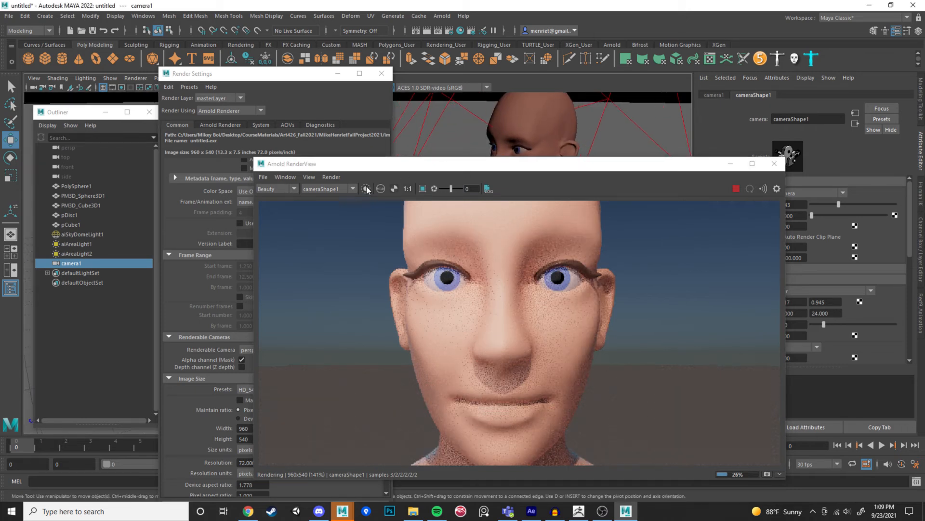
left_click(335, 197)
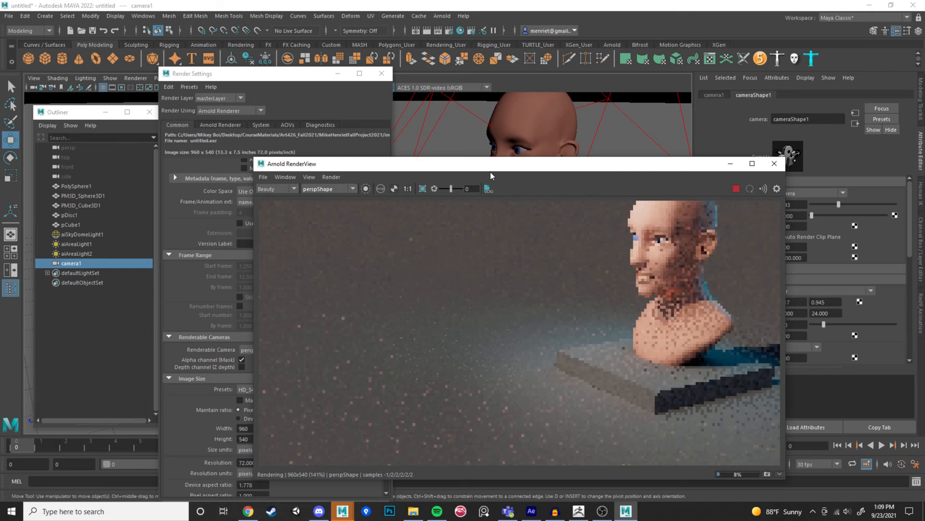
left_click(518, 130)
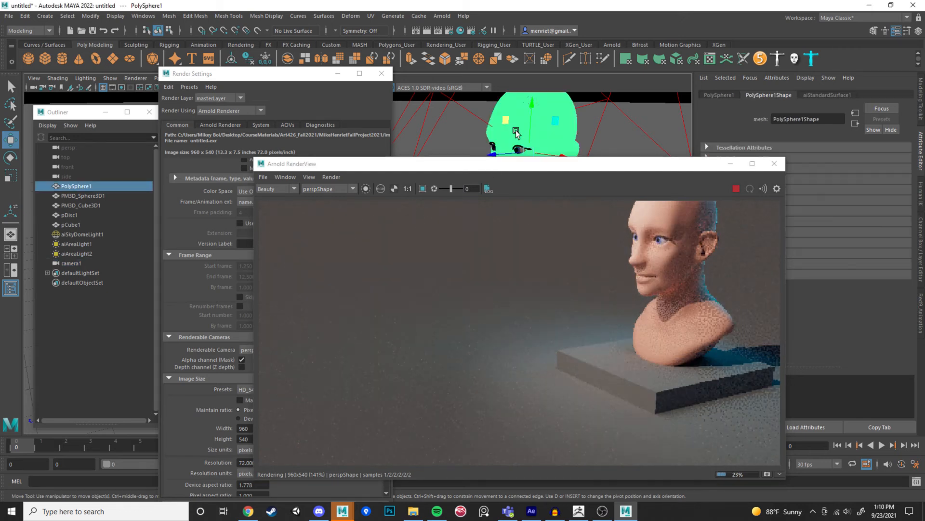
key("f")
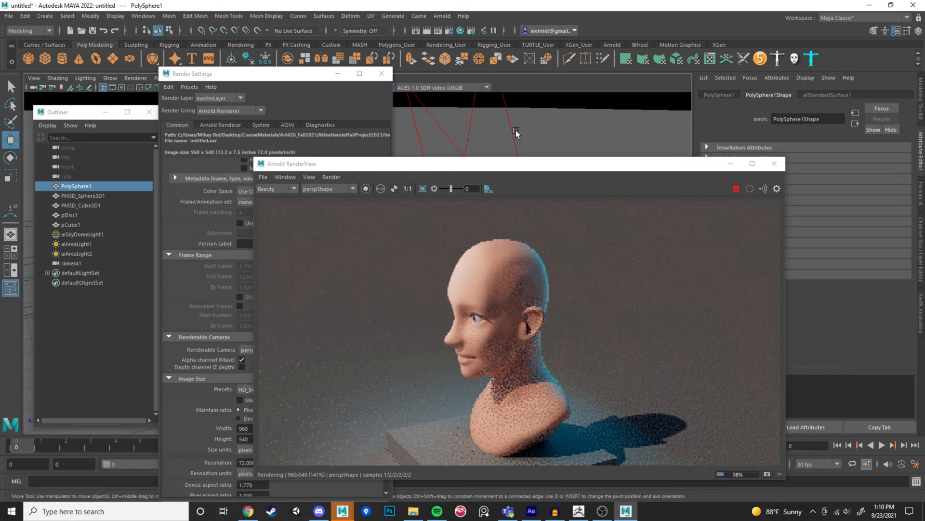
left_click_drag(516, 130, 553, 131, "alt")
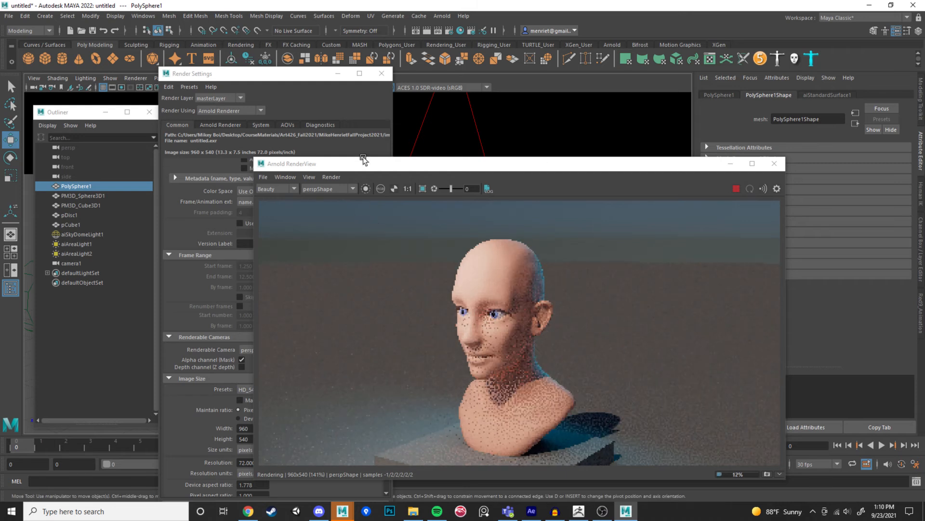
Set the render image size preset to HD_1080 and adjust the preview zoom to show the bust at that size.
left_click(333, 117)
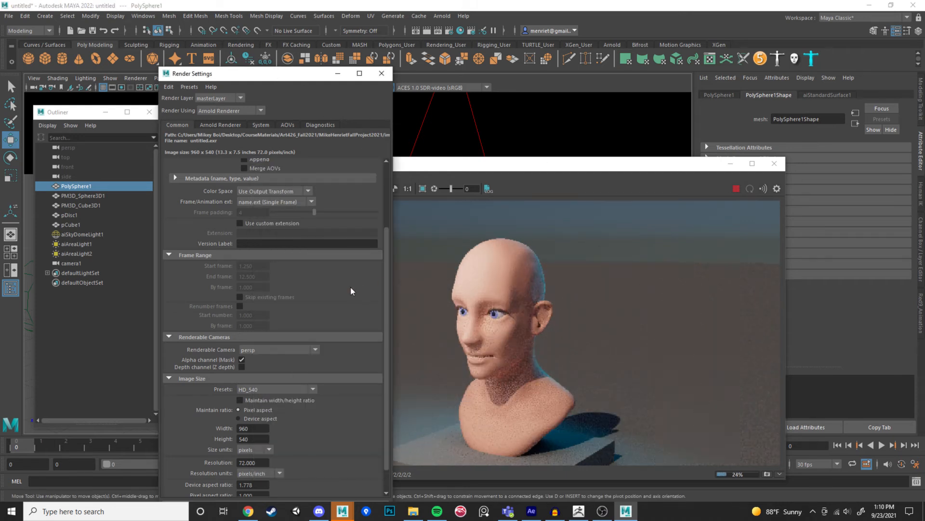
scroll(347, 291, "down", 1)
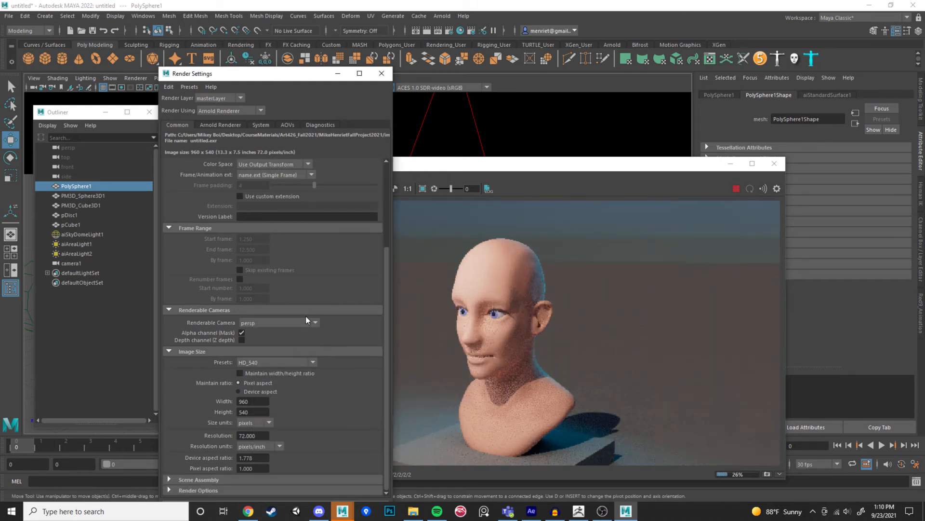
left_click(307, 362)
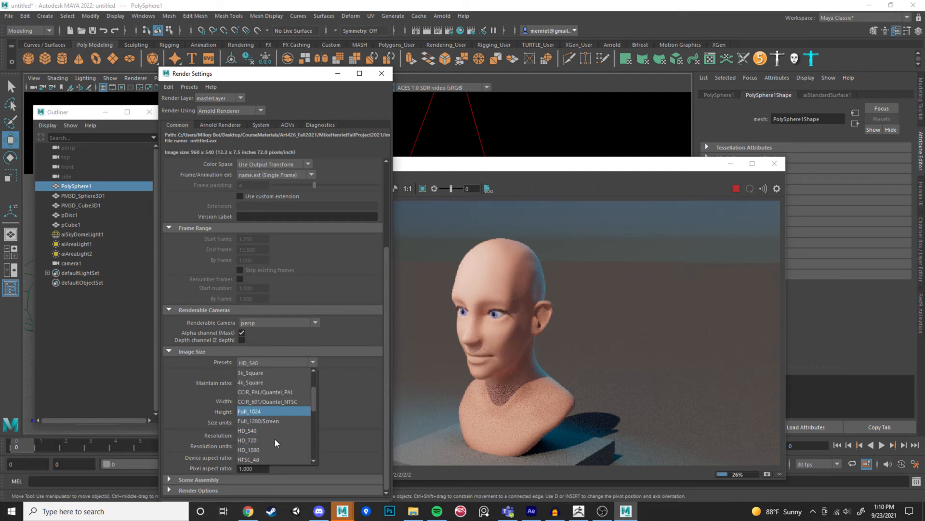
left_click(268, 449)
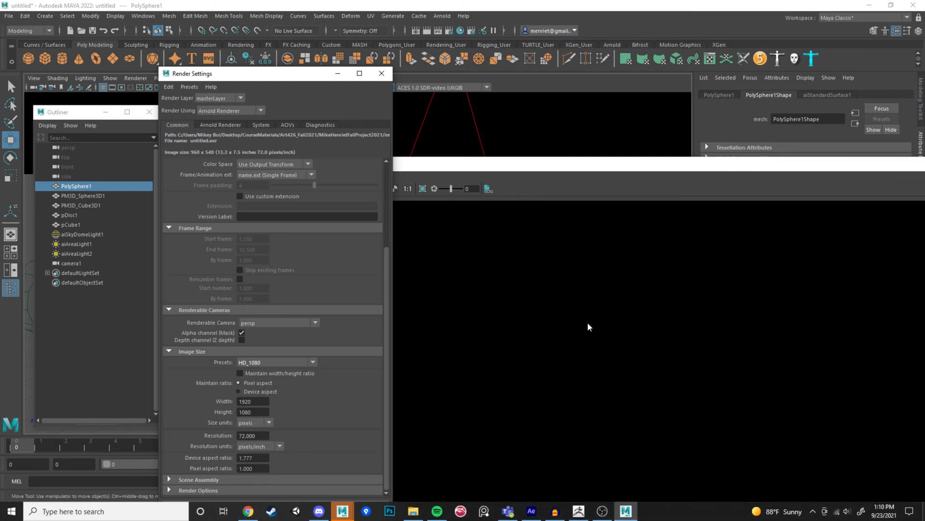
left_click(671, 165)
scroll(596, 251, "down", 2)
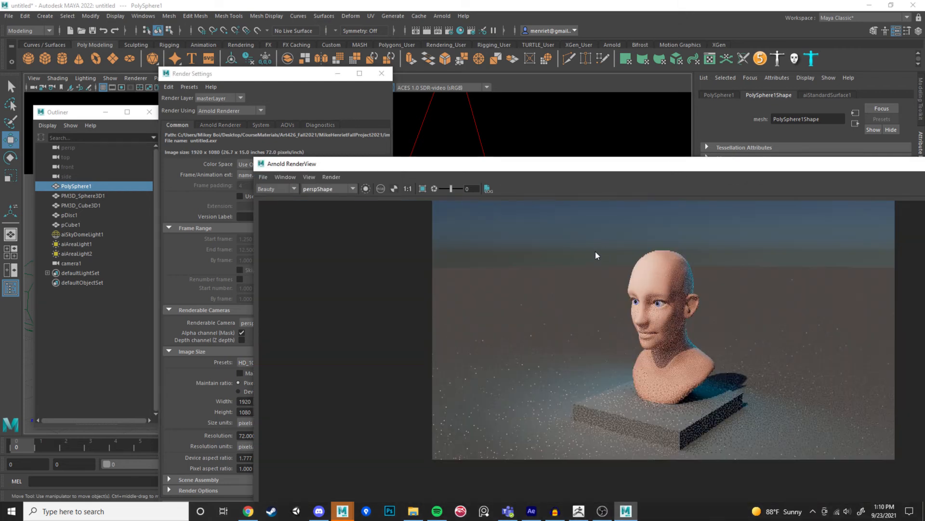
scroll(656, 302, "up", 1)
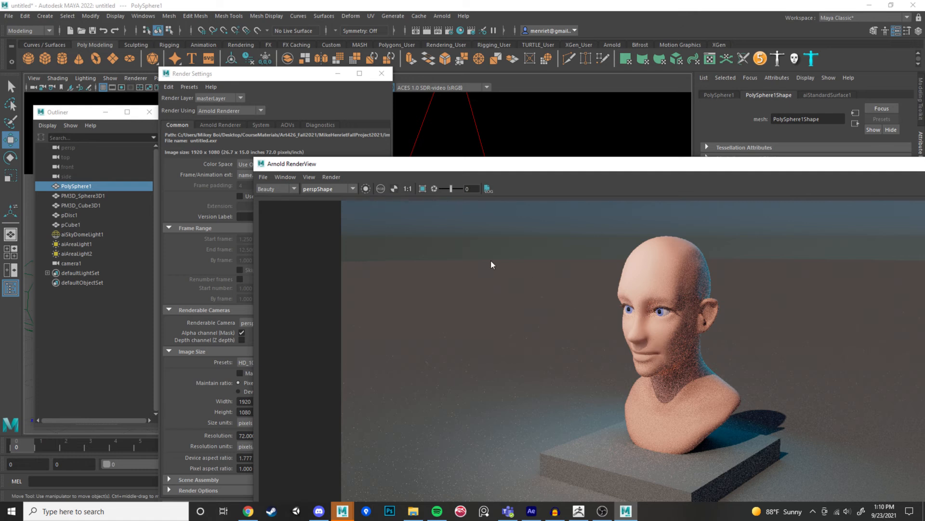
Check the Arnold sampling settings and bring the whole render preview window into view.
left_click(244, 74)
left_click(221, 125)
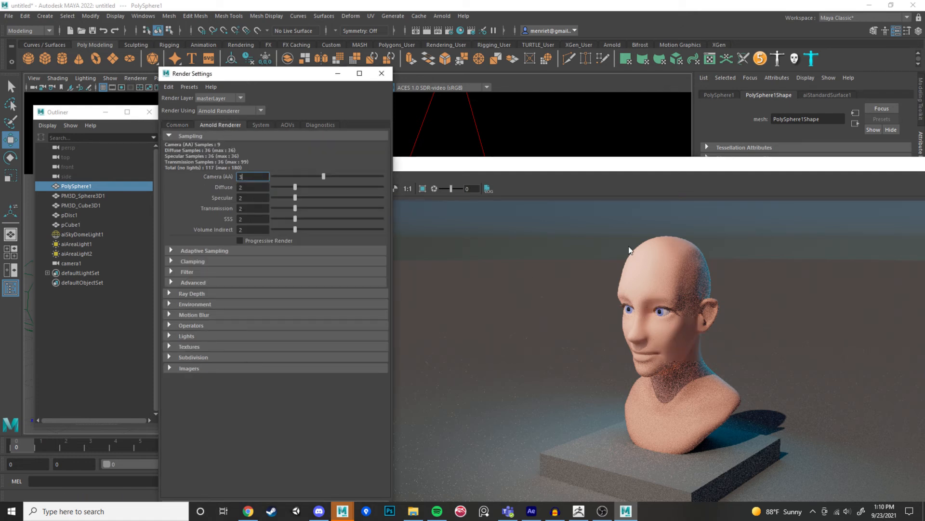
left_click_drag(661, 166, 511, 62)
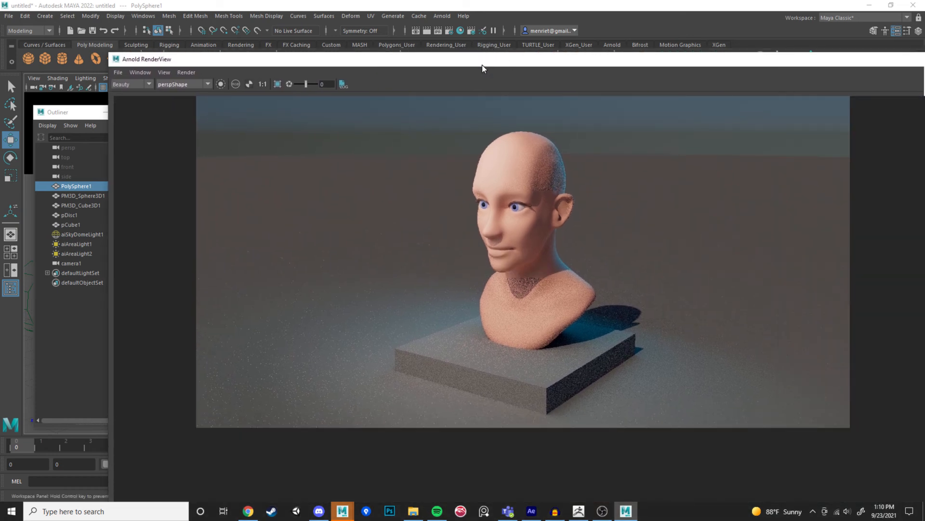
left_click_drag(462, 66, 433, 47)
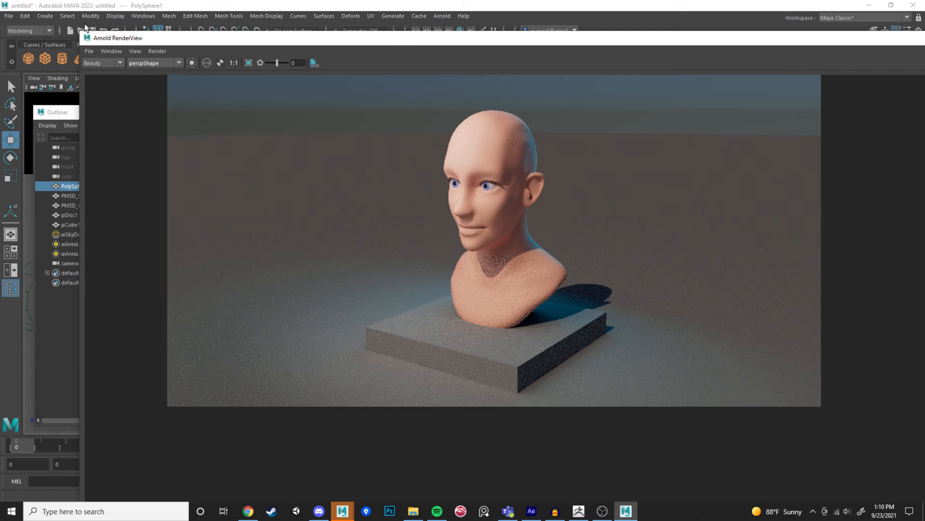
left_click_drag(82, 34, 200, 104)
left_click_drag(316, 114, 238, 44)
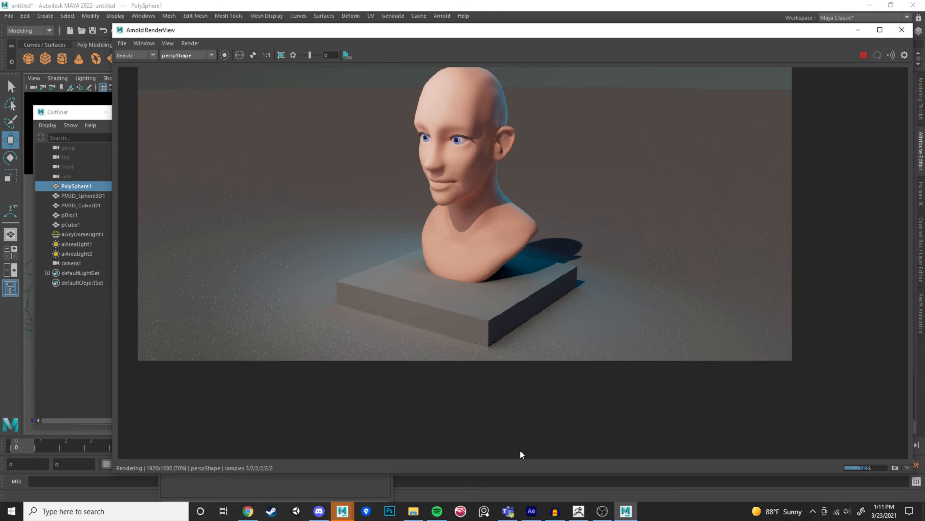
Switch to Chrome, close the tab that is playing audio, and return to Maya.
left_click(249, 513)
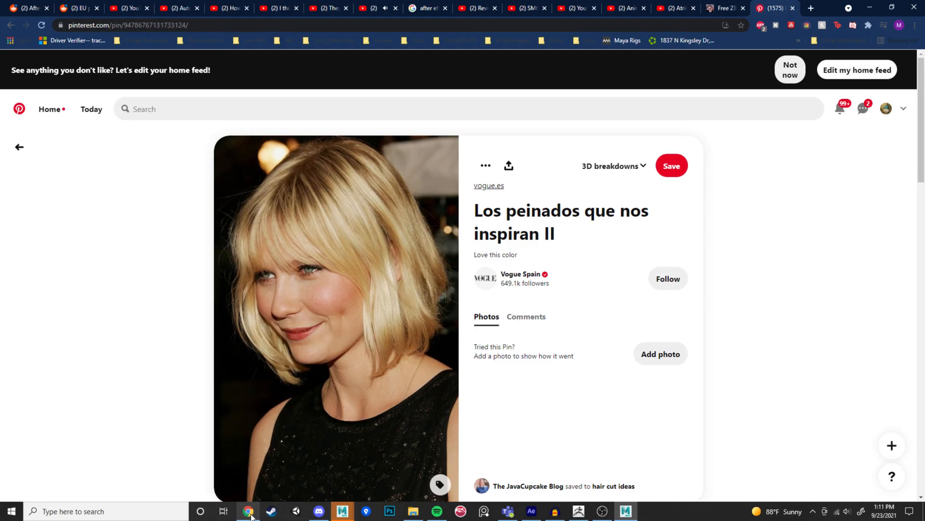
left_click(394, 8)
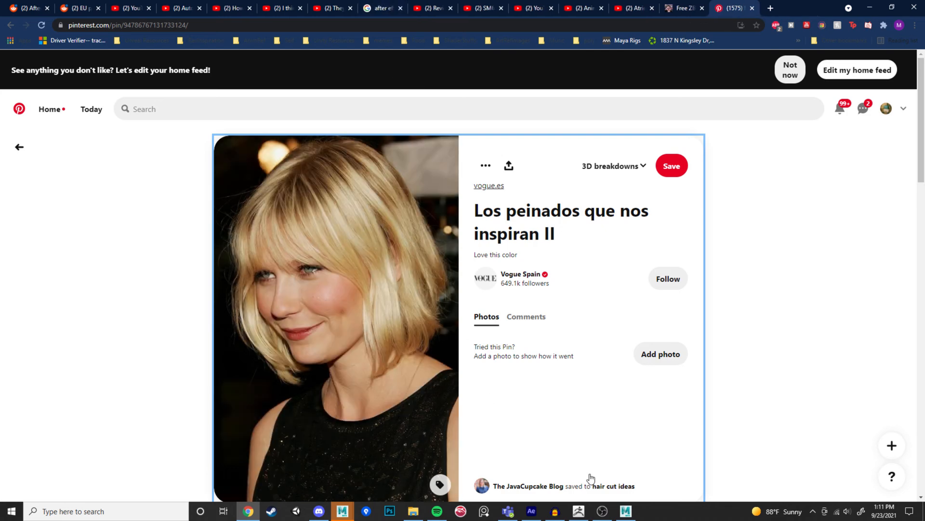
mouse_move(625, 511)
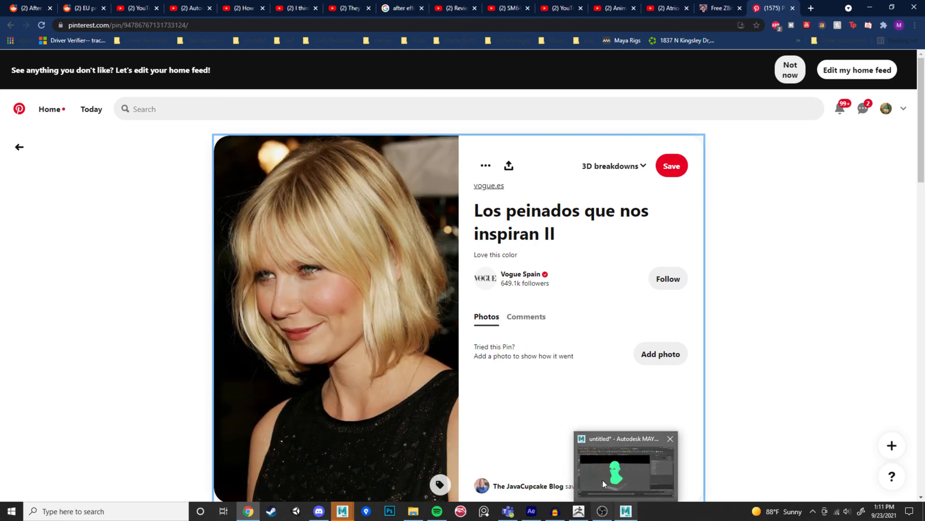
left_click(604, 484)
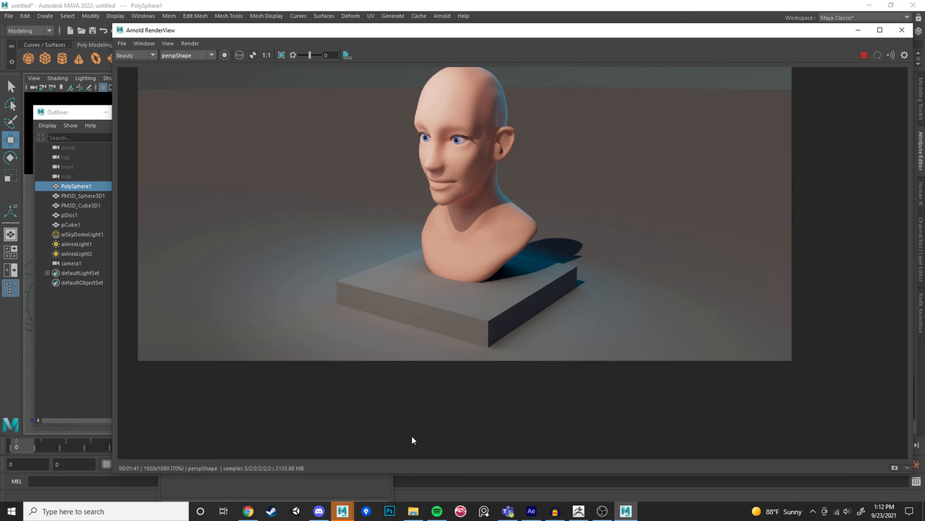
Save the finished preview render as an image named HeadRender in the project's images folder.
scroll(528, 445, "down", 2)
scroll(482, 299, "up", 2)
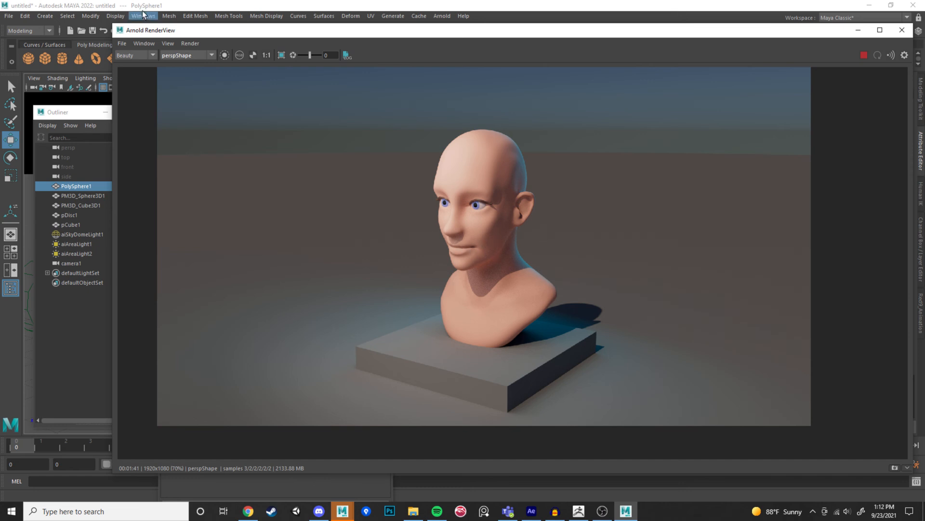
left_click(122, 43)
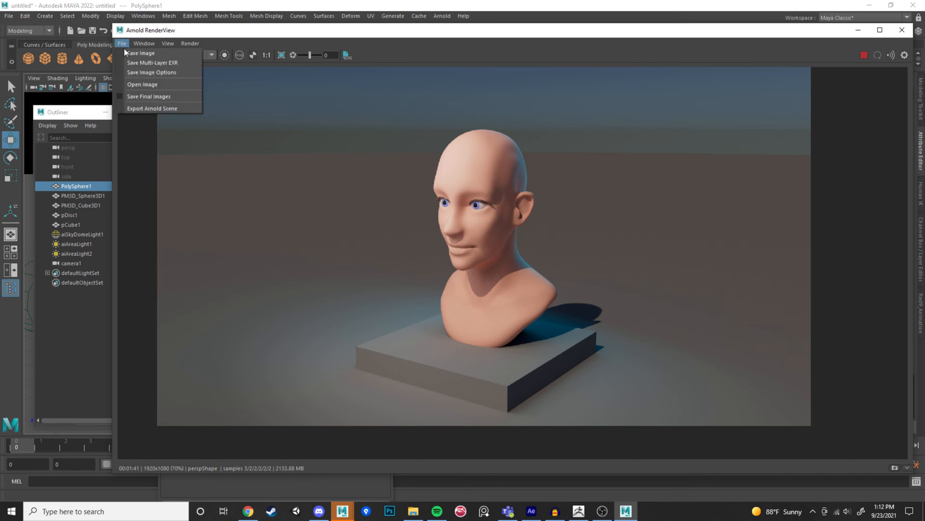
left_click(151, 53)
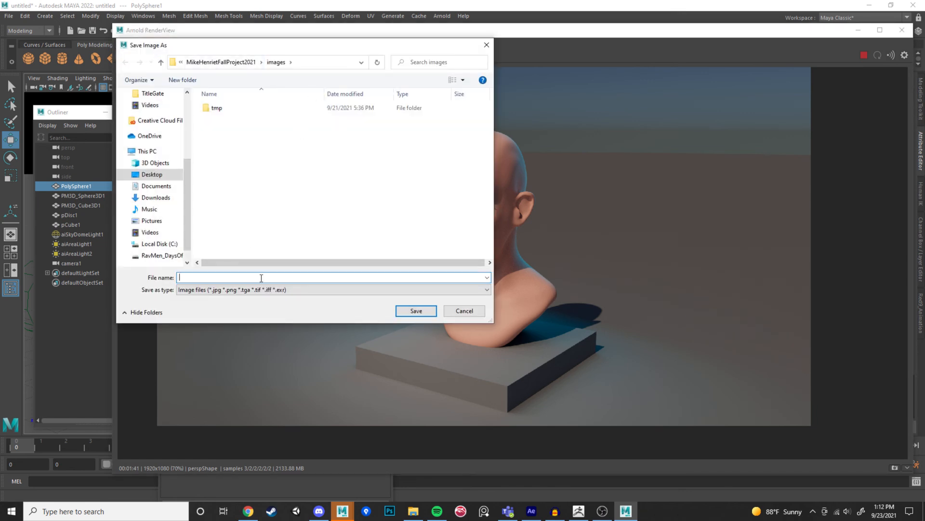
type("HeadRender")
left_click(400, 311)
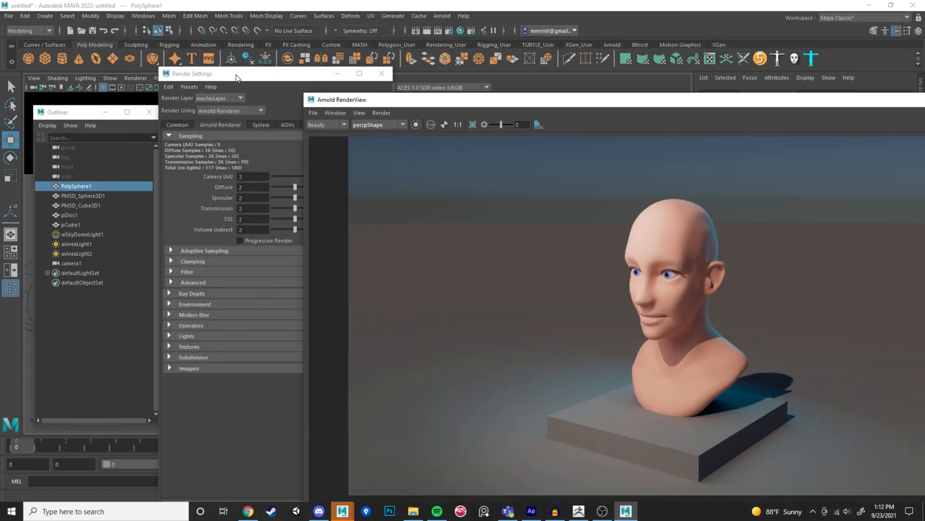
Place the render settings beside the preview and inspect the render closely for noise around the jaw, neck and nose.
left_click_drag(236, 77, 180, 65)
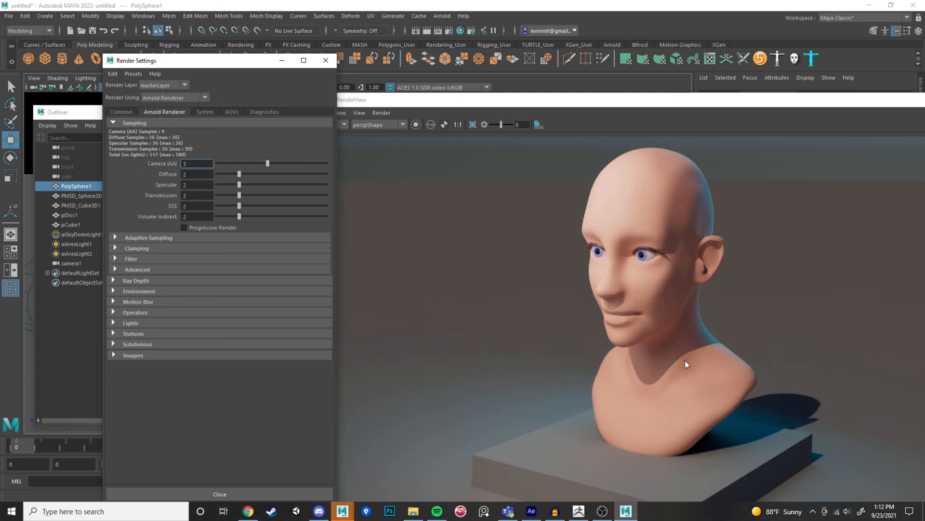
scroll(684, 358, "up", 5)
scroll(639, 396, "up", 2)
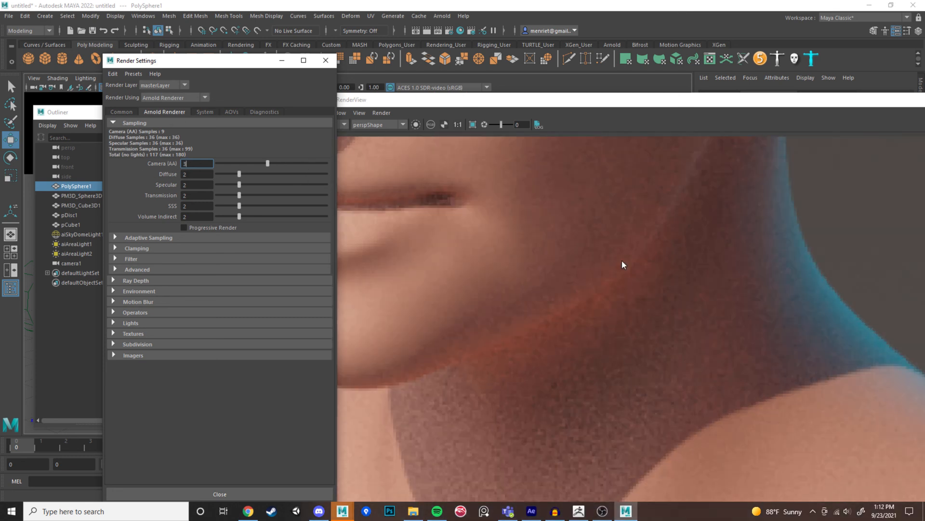
scroll(621, 259, "down", 4)
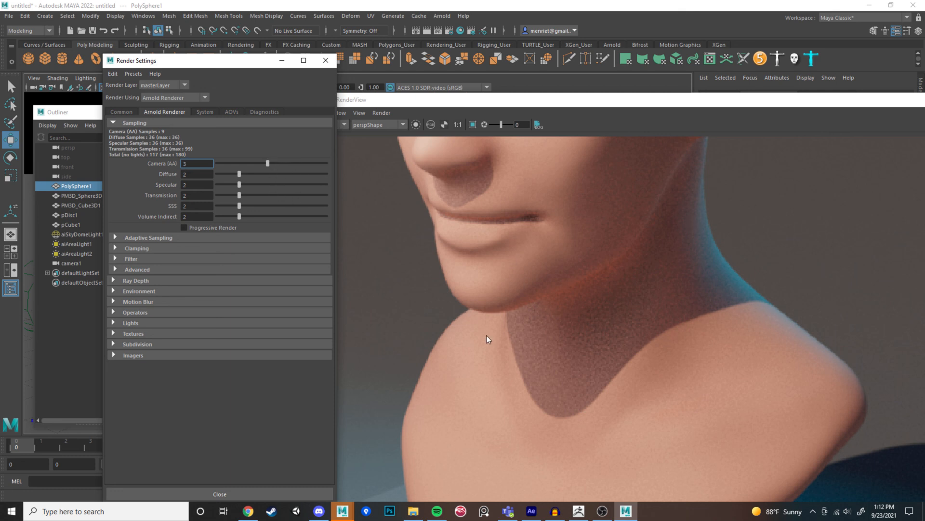
scroll(541, 317, "down", 3)
scroll(547, 282, "up", 3)
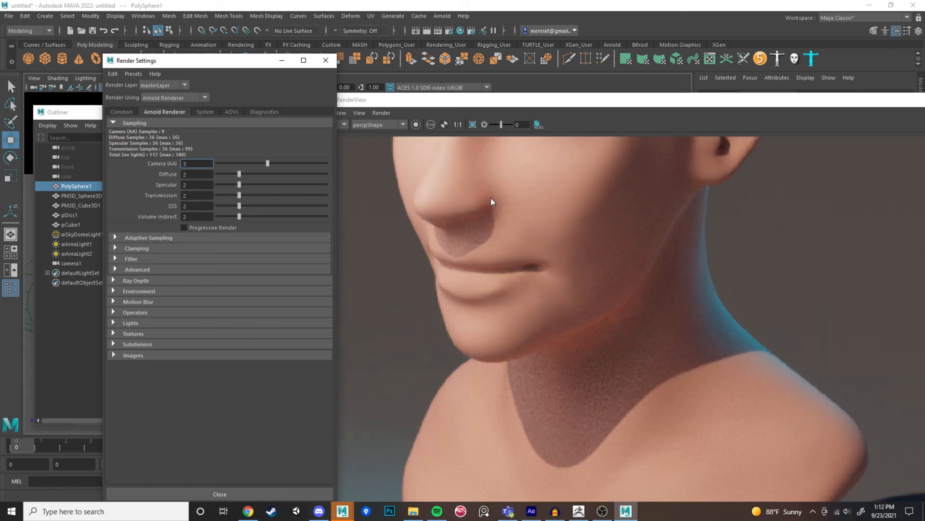
scroll(491, 198, "up", 3)
scroll(545, 376, "down", 4)
scroll(492, 231, "down", 3)
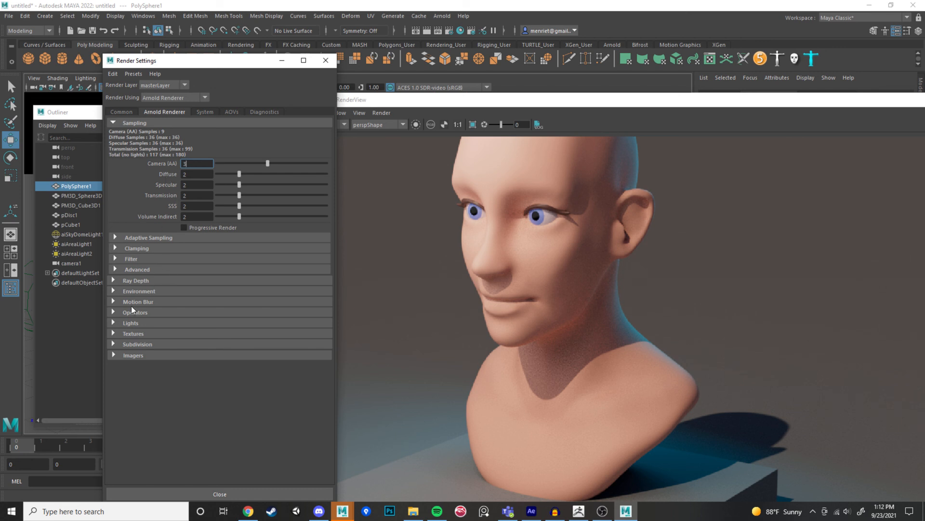
Look through the motion blur options in the Arnold render settings and collapse them again.
key("ctrl")
left_click(126, 302)
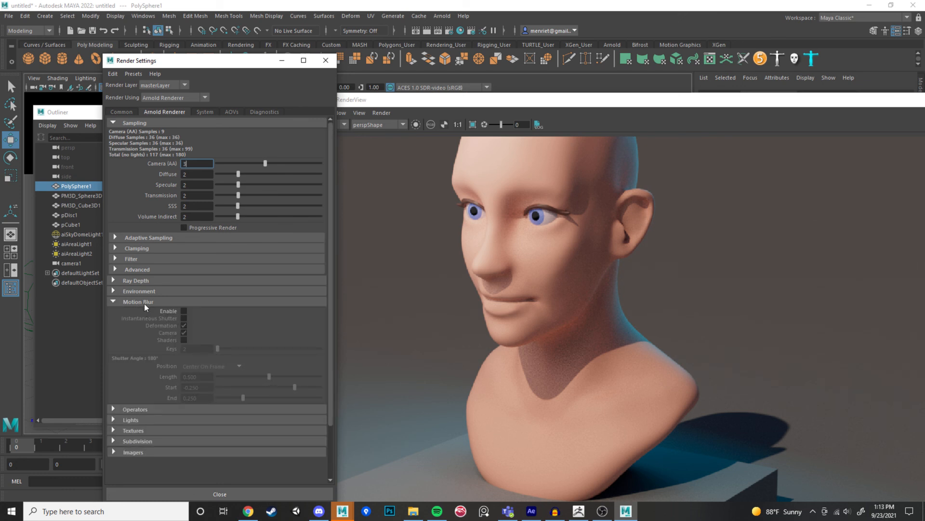
left_click(143, 302)
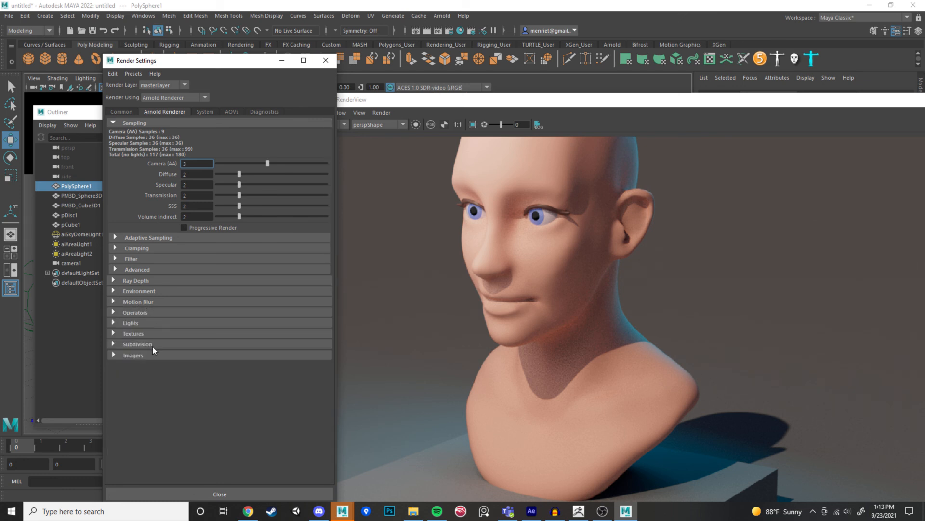
Set Arnold's render device to GPU in the system render settings.
left_click(207, 113)
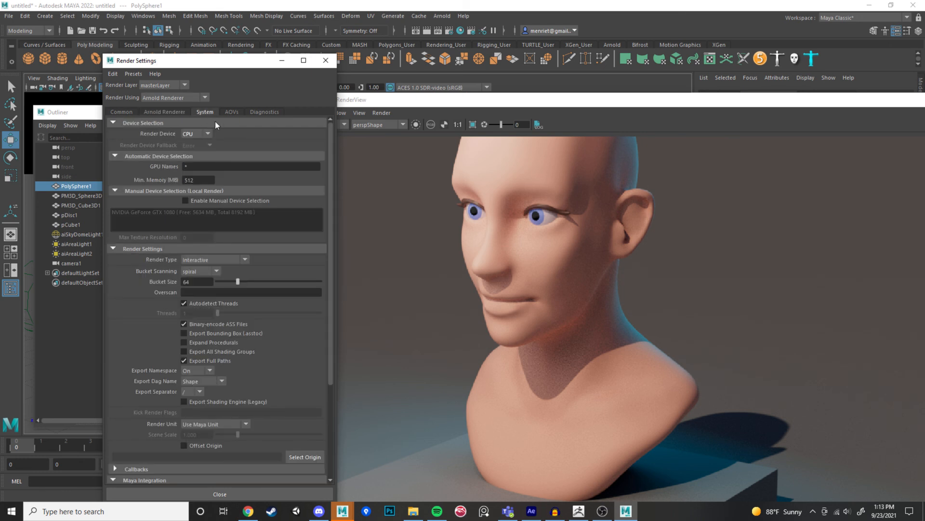
left_click(207, 134)
left_click(198, 153)
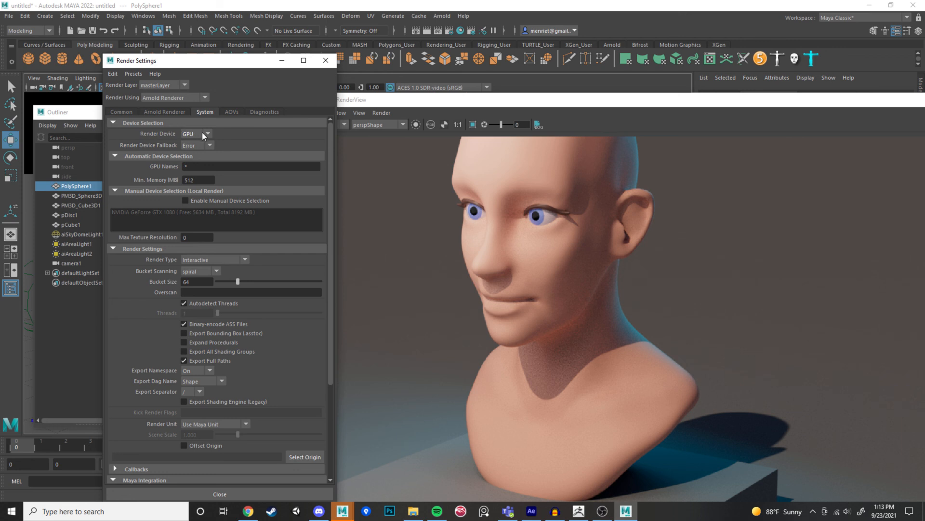
left_click(210, 144)
left_click(210, 143)
left_click(208, 135)
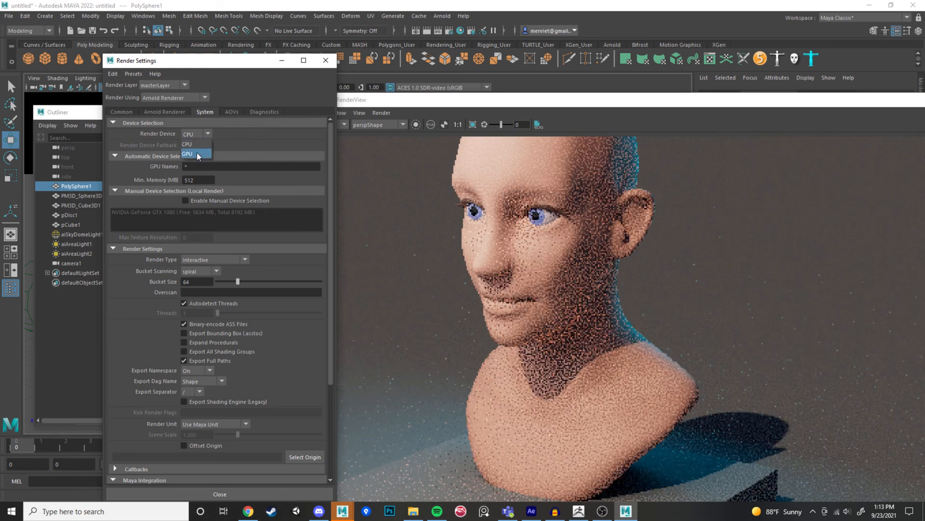
left_click(196, 153)
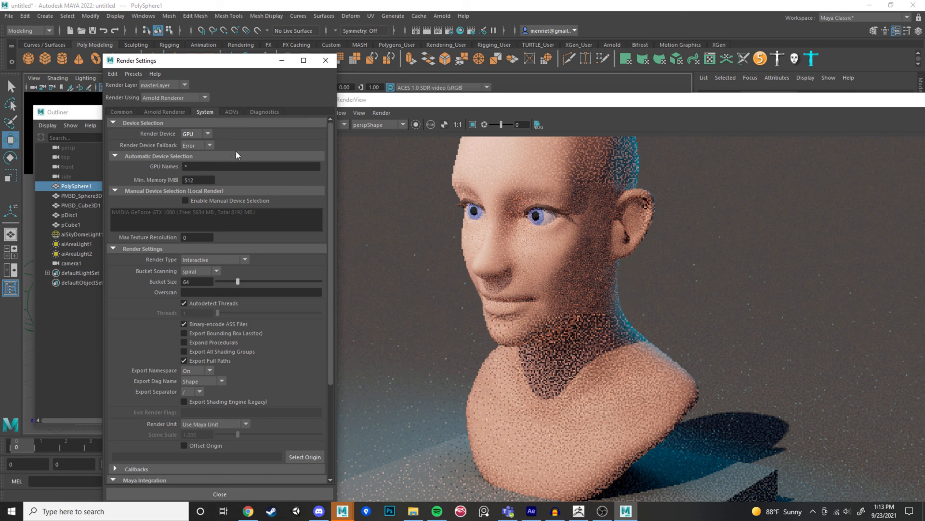
Check which sampling options apply to GPU rendering and bring the render preview's progress readout into view.
left_click(164, 112)
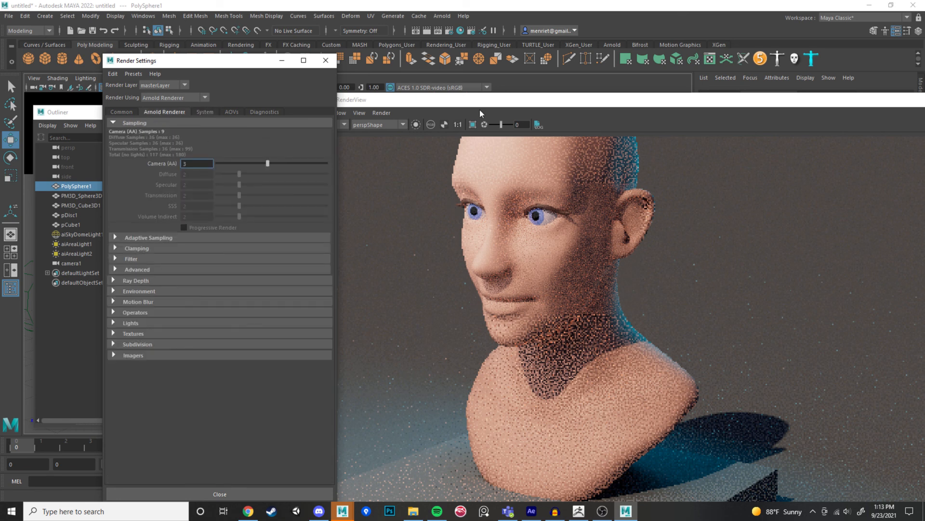
left_click_drag(479, 100, 428, 77)
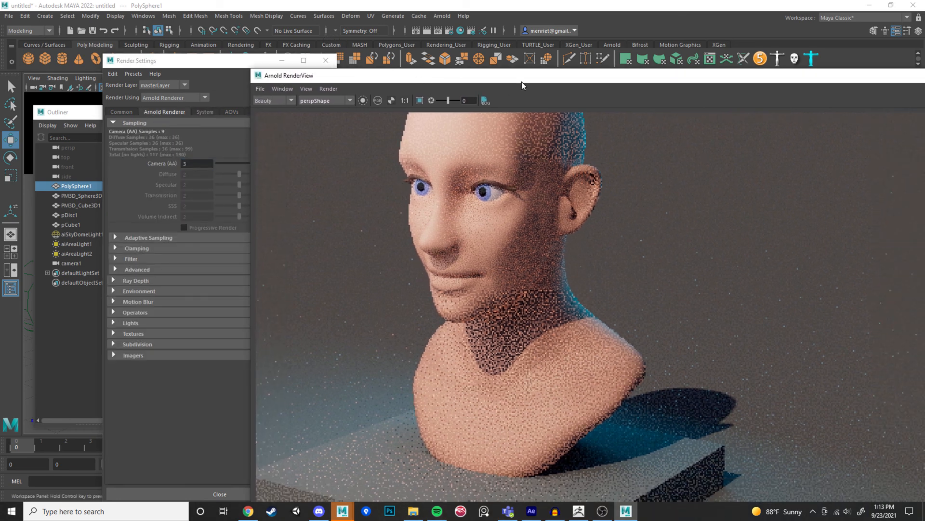
left_click_drag(522, 82, 420, 38)
left_click_drag(572, 37, 445, 47)
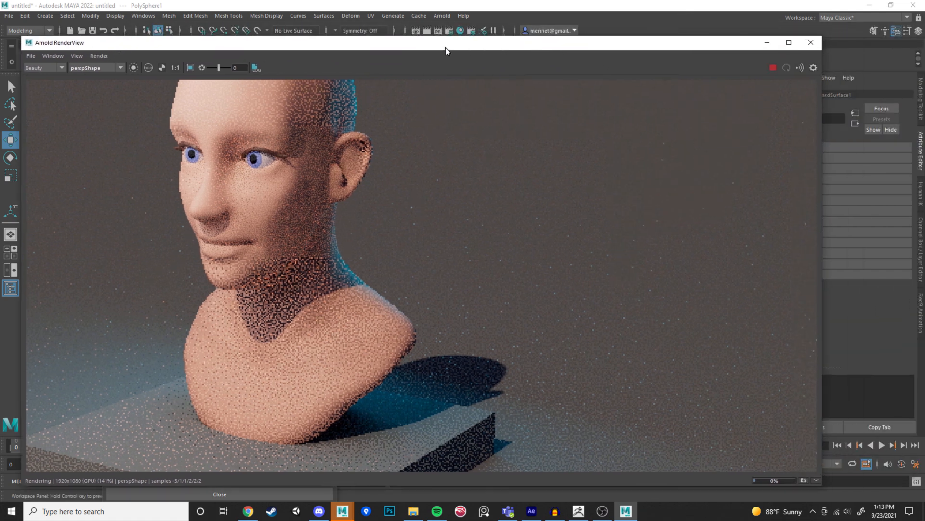